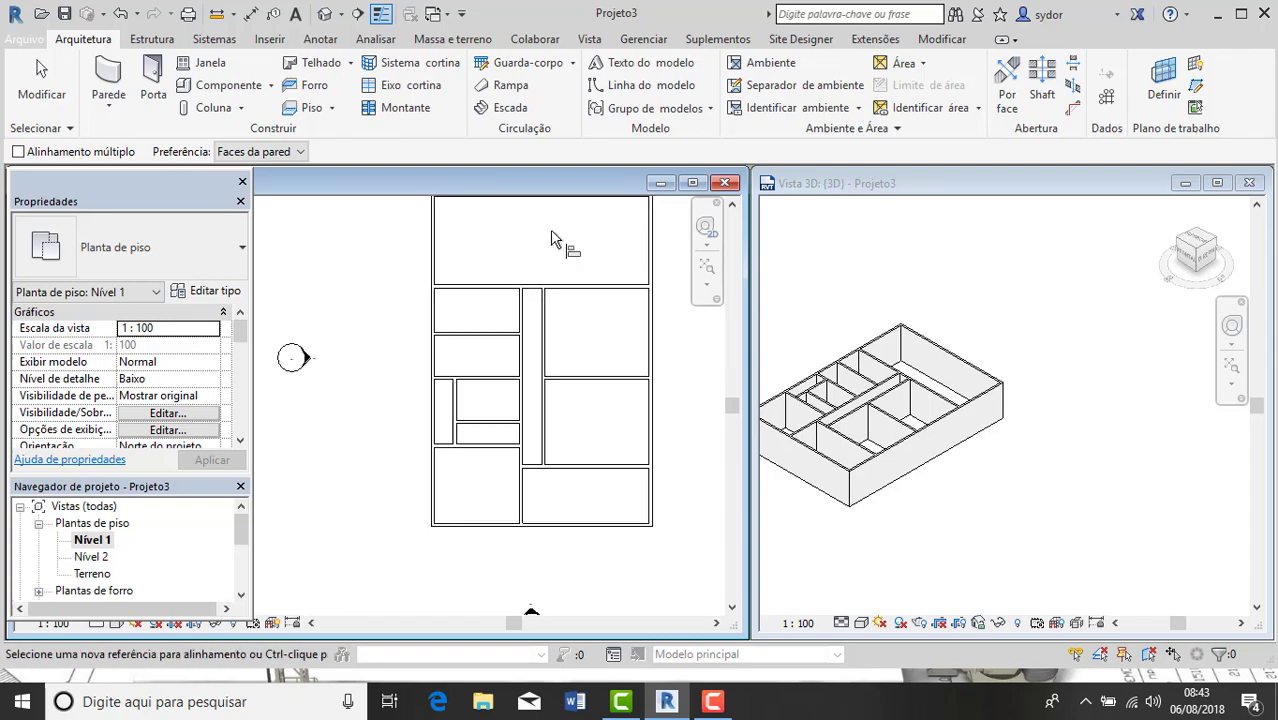
Exit the Alinhar tool and zoom around the plan, briefly selecting the top room's lower wall.
scroll(570, 365, "up", 1)
key("Escape")
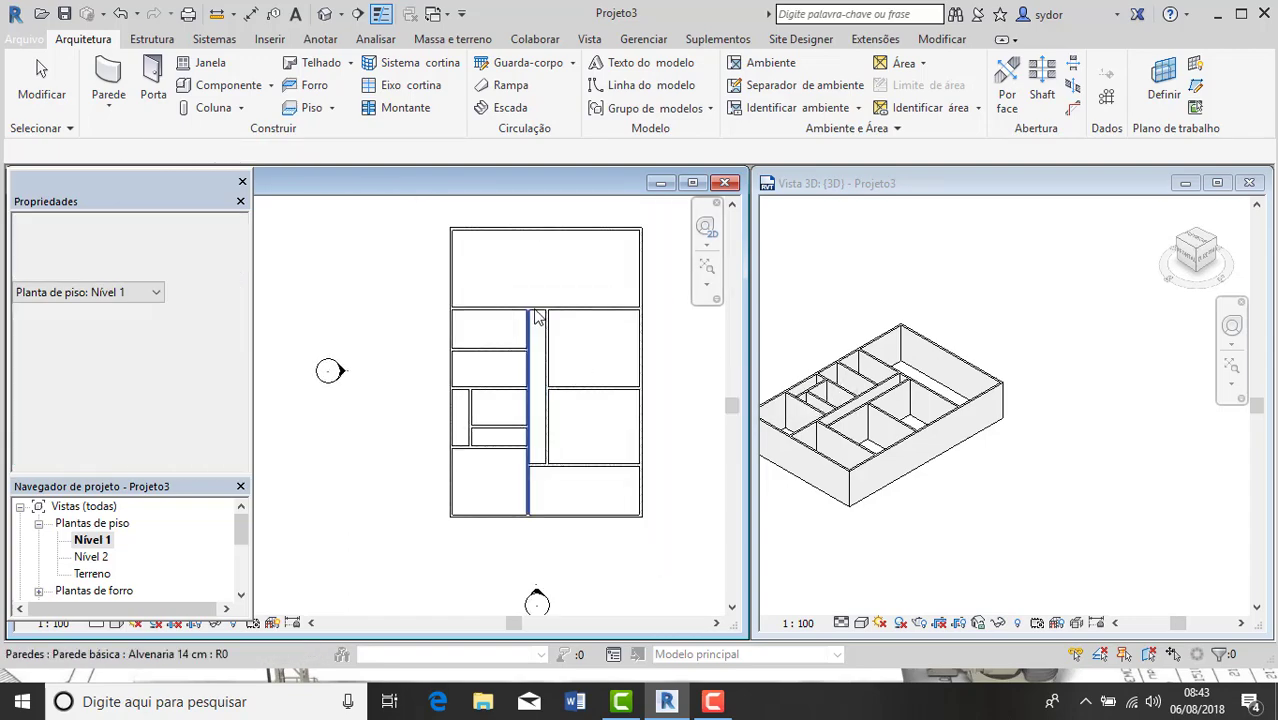
scroll(530, 296, "up", 1)
scroll(560, 400, "up", 1)
scroll(540, 360, "down", 1)
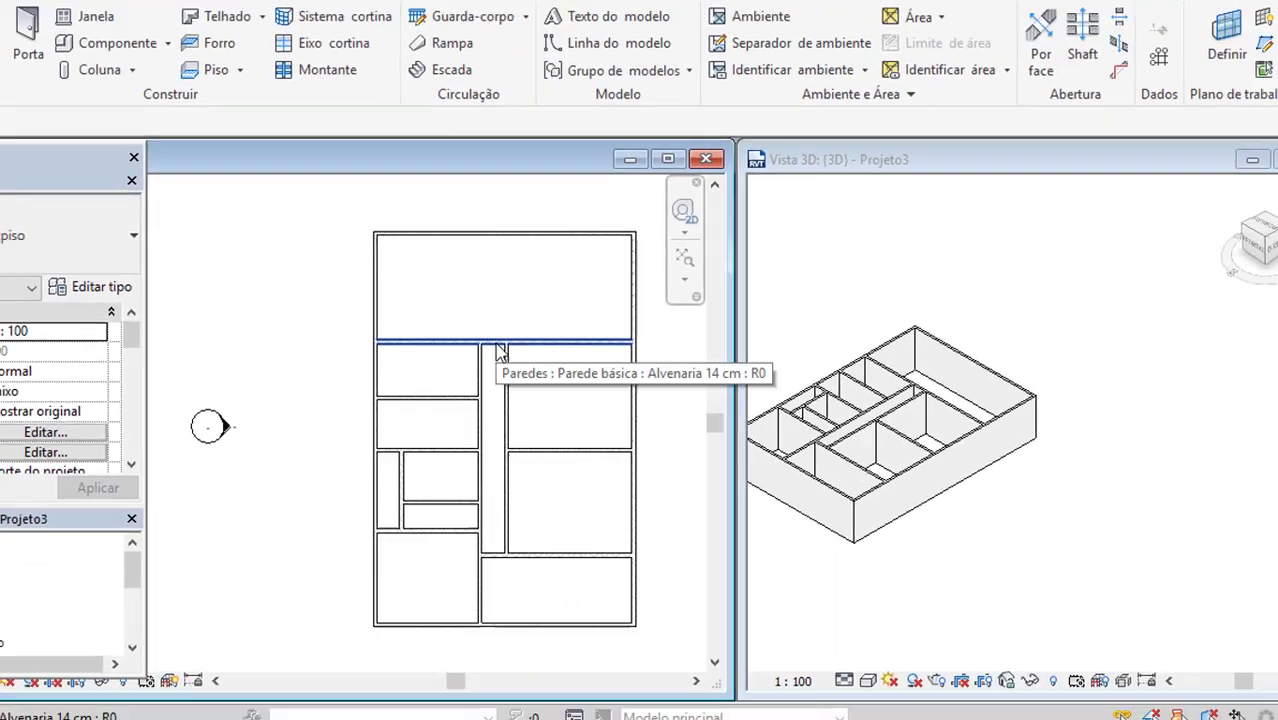
scroll(455, 362, "up", 2)
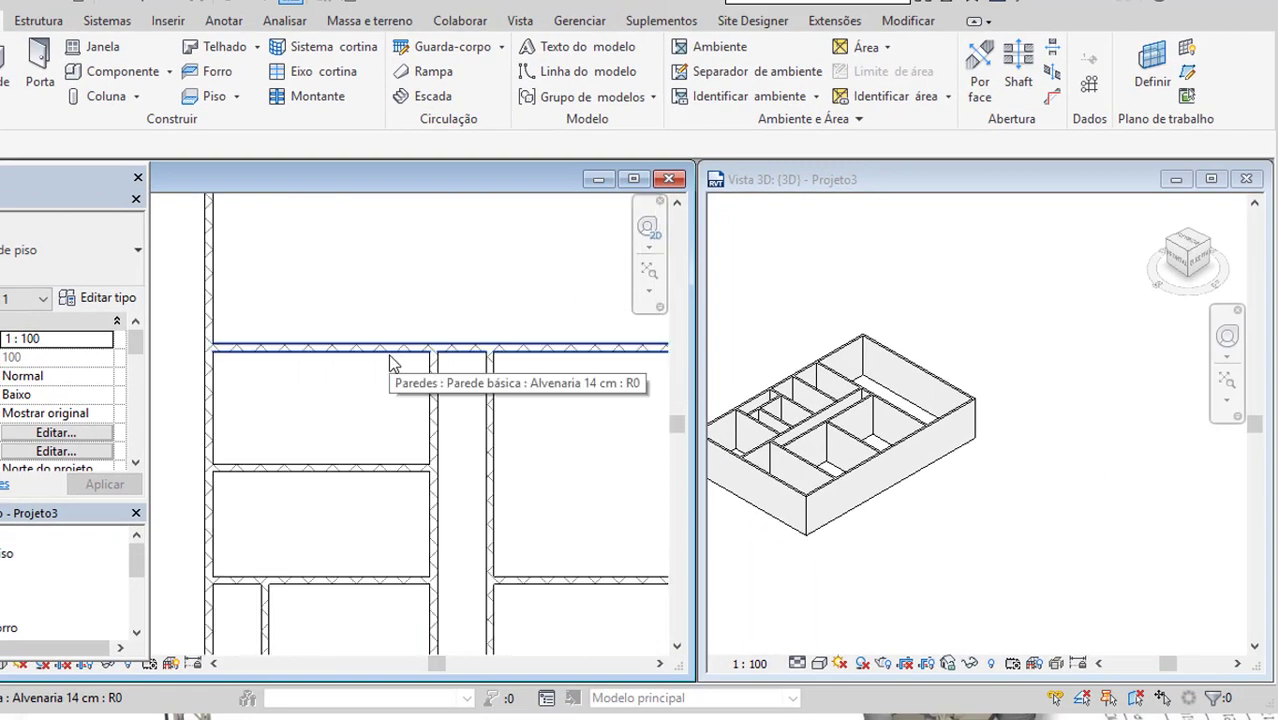
scroll(550, 355, "down", 2)
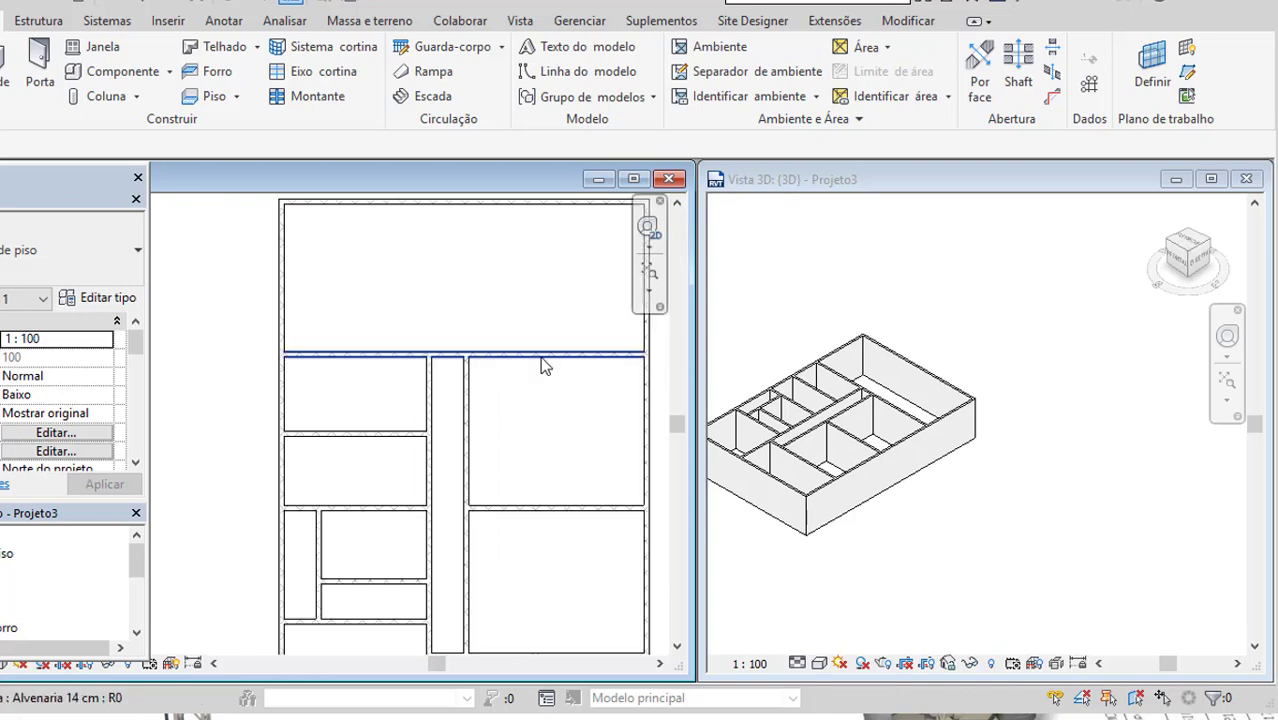
left_click(541, 353)
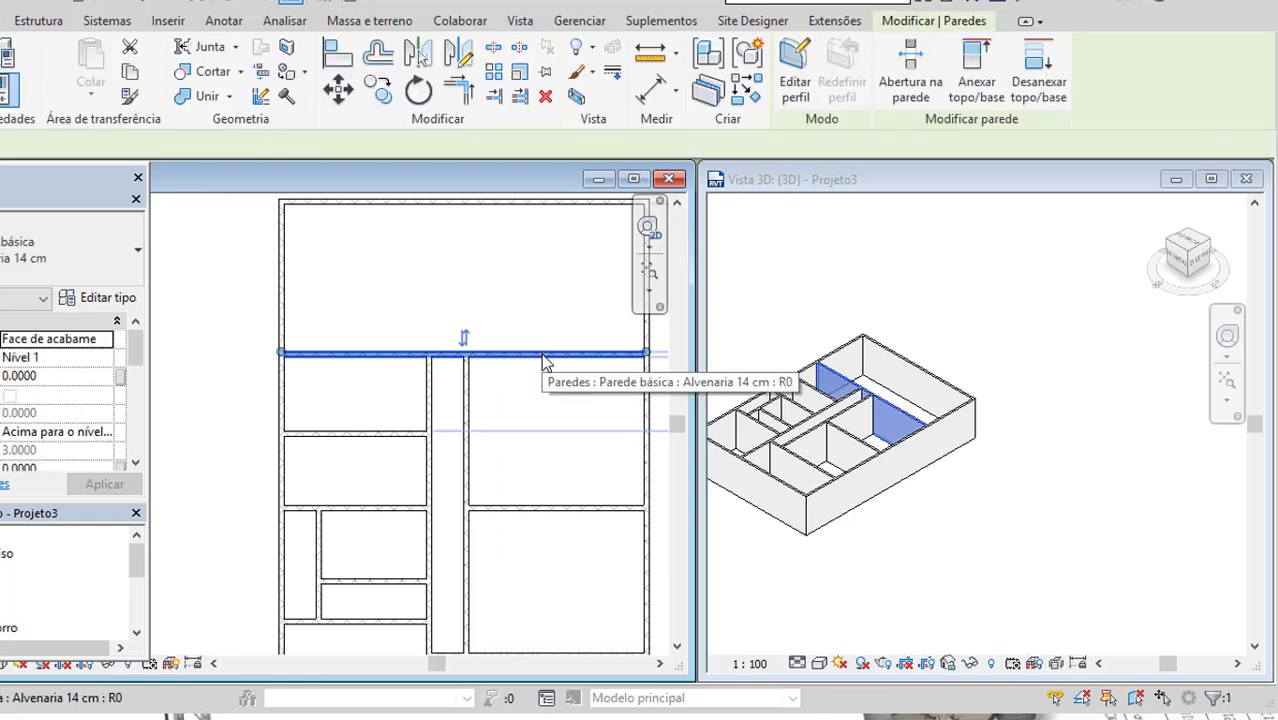
key("Escape")
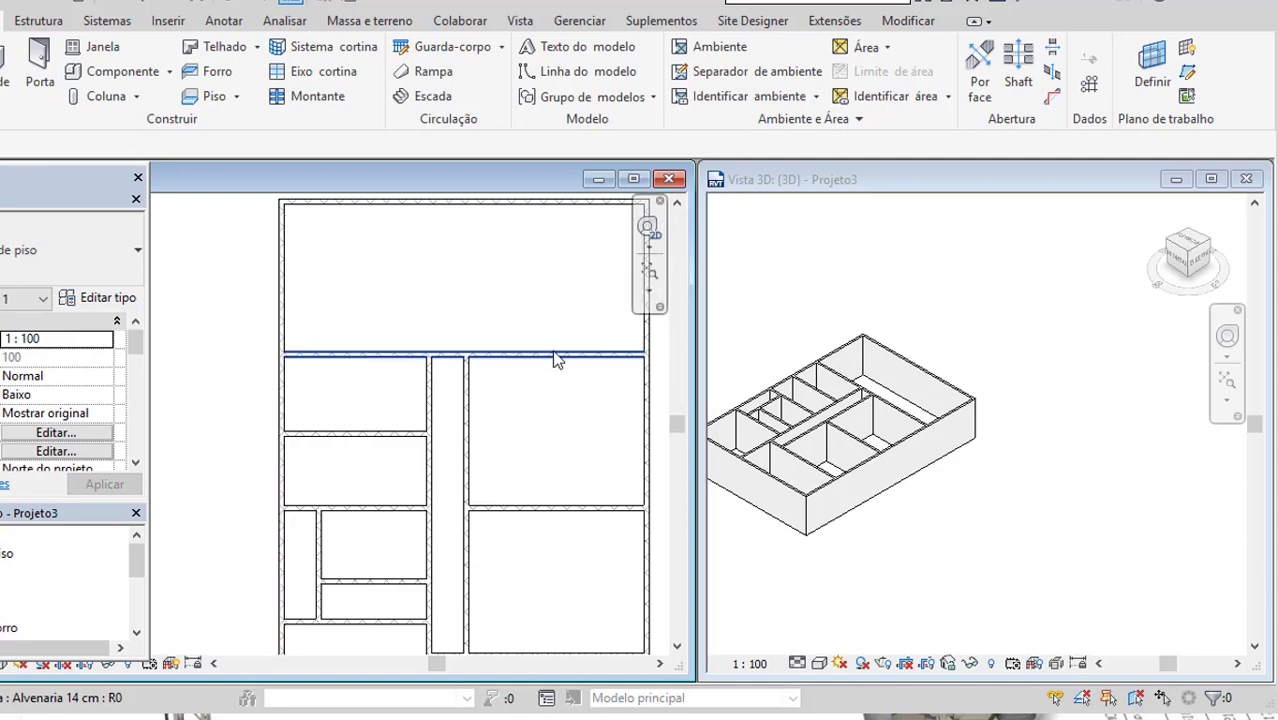
Split the wall below the top room at the corridor's left and right walls.
left_click(395, 357)
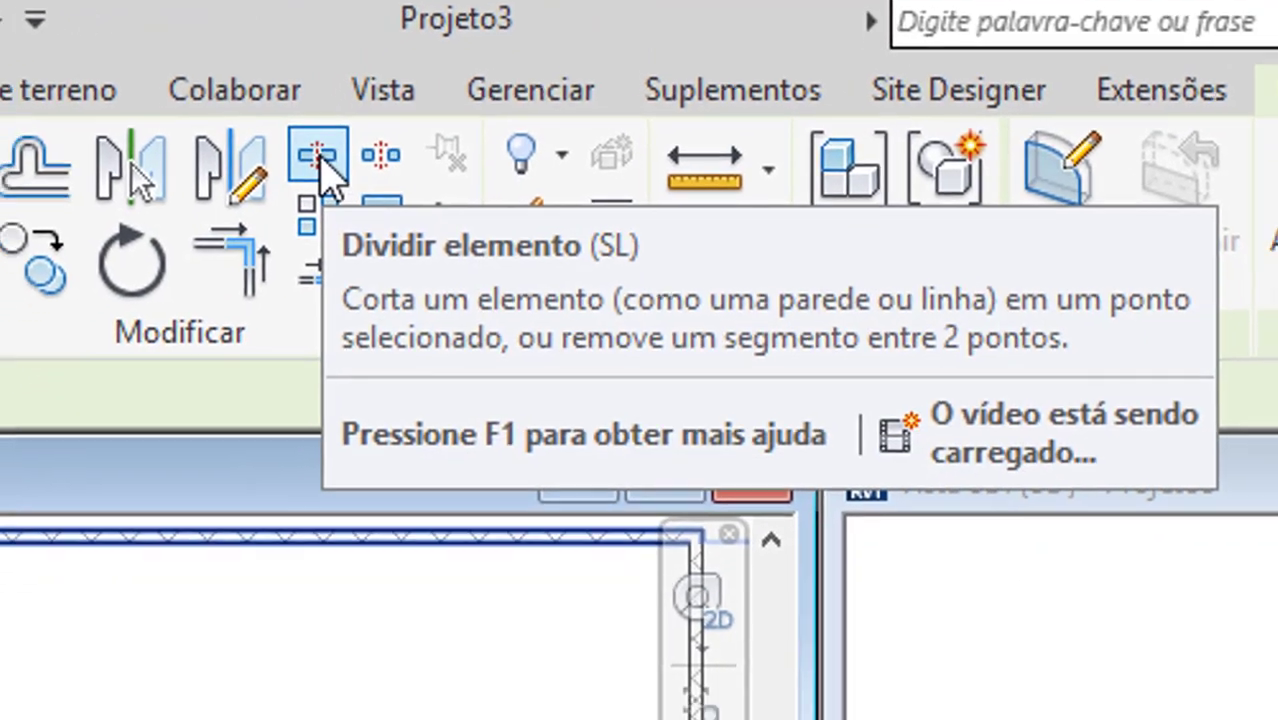
left_click(300, 185)
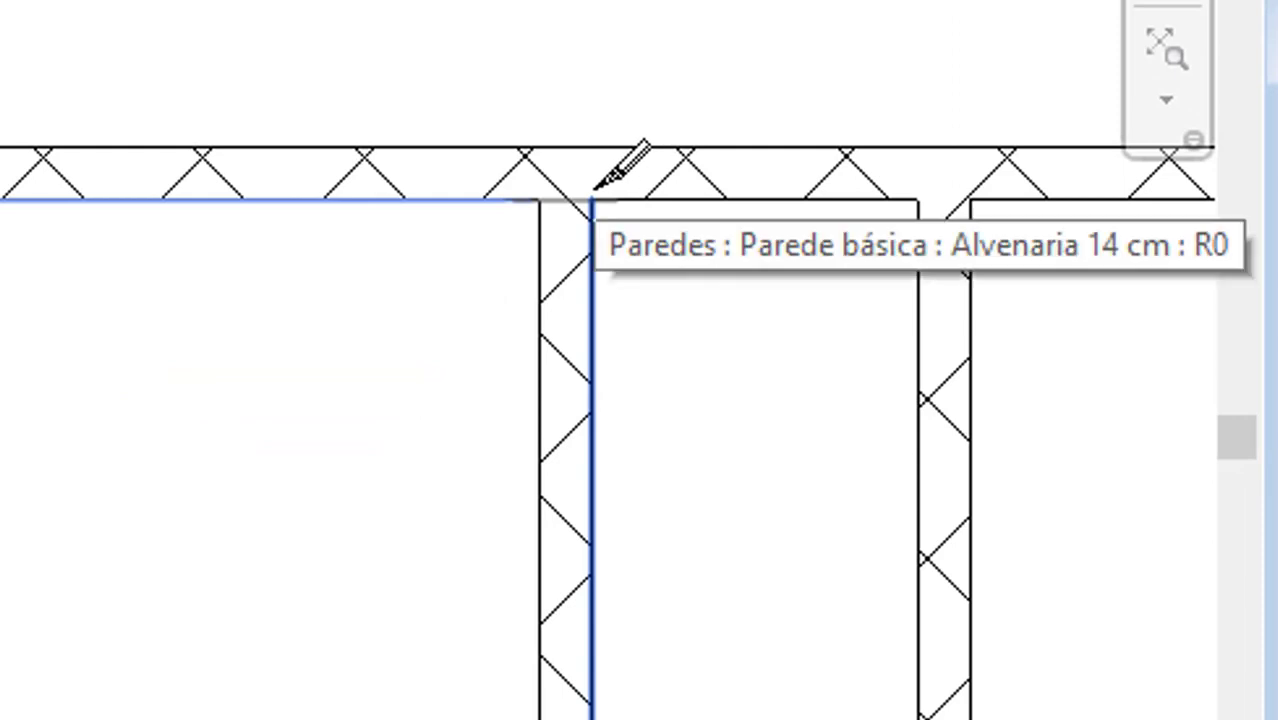
left_click(593, 167)
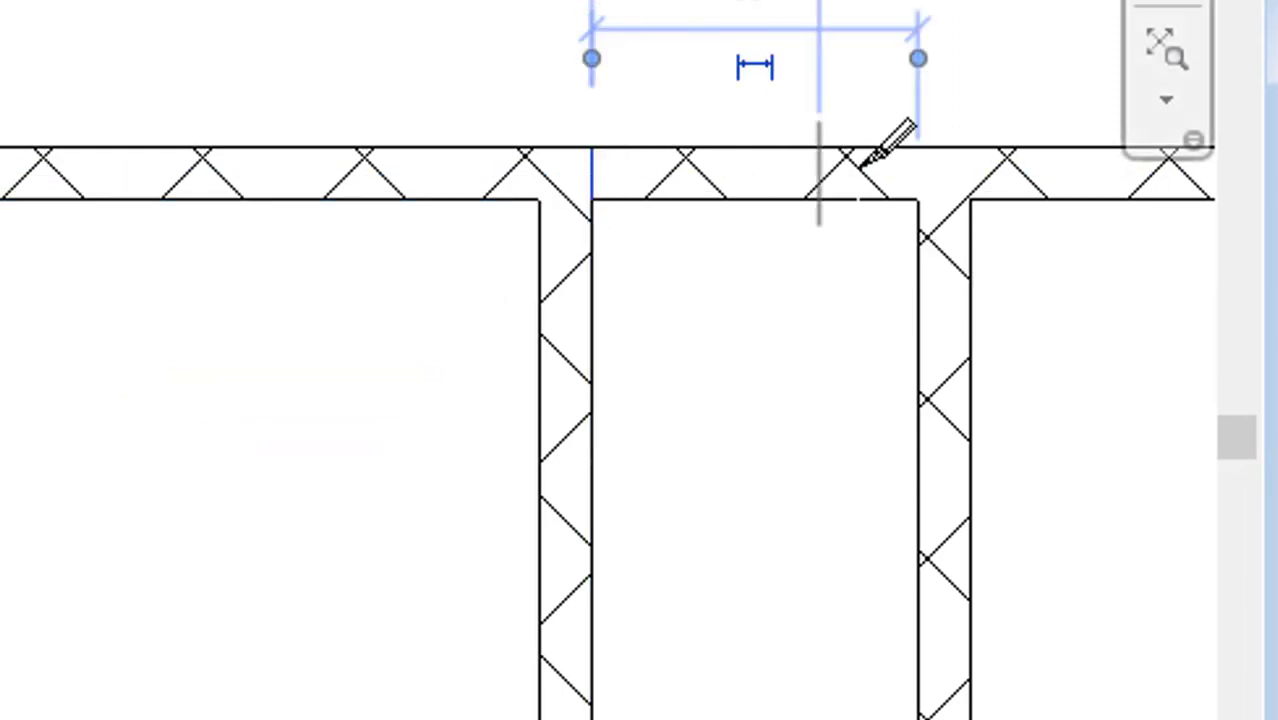
left_click(921, 174)
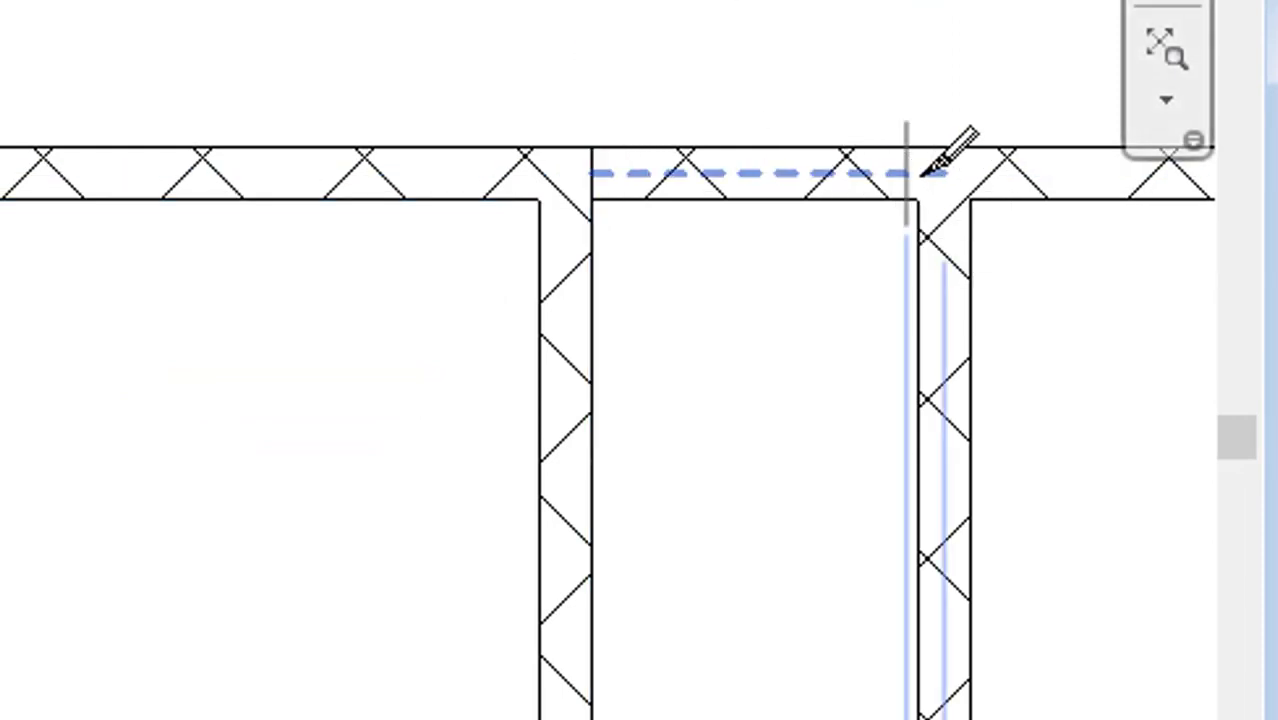
key("Escape")
Delete the short wall piece above the corridor.
left_click(930, 196)
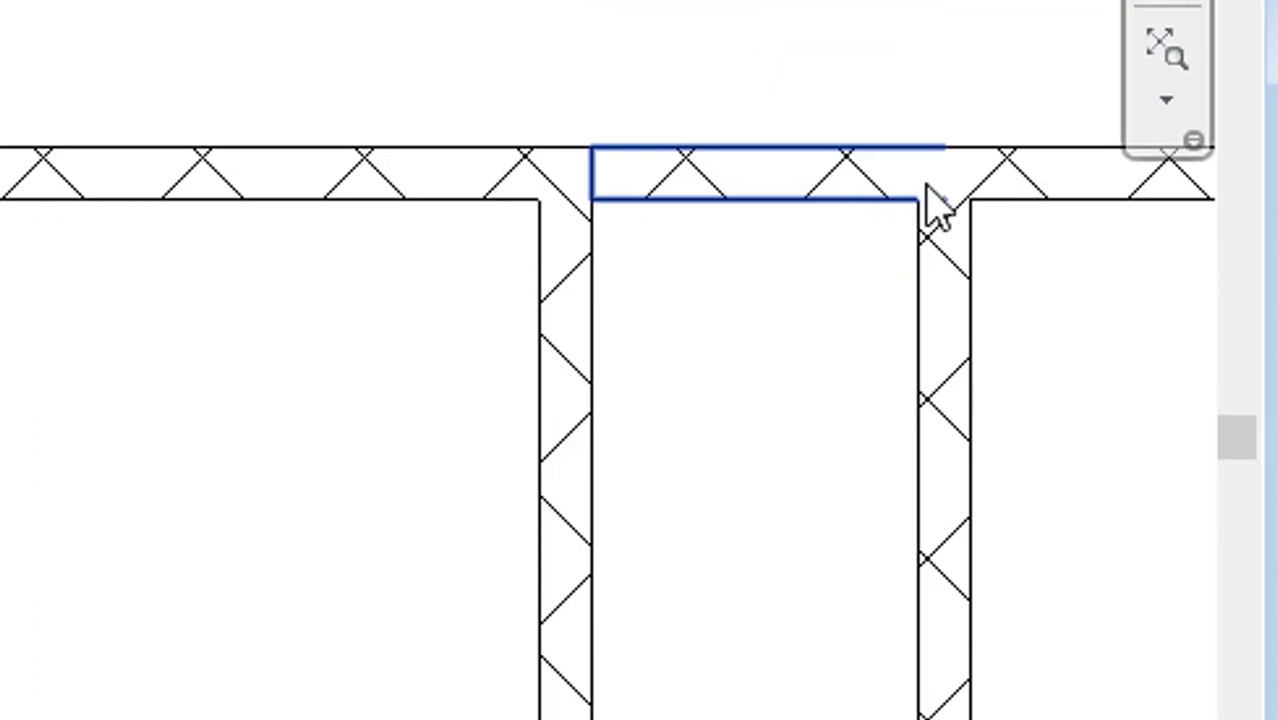
left_click(865, 180)
scroll(710, 175, "down", 3)
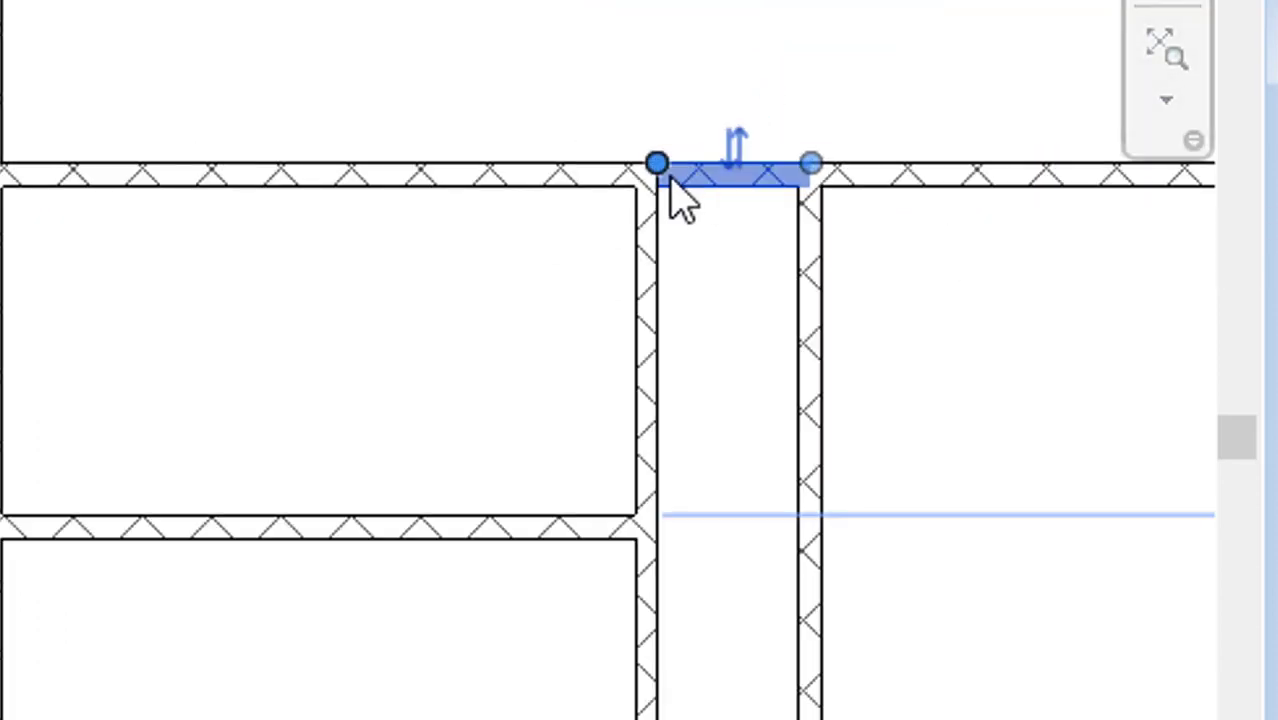
key("Delete")
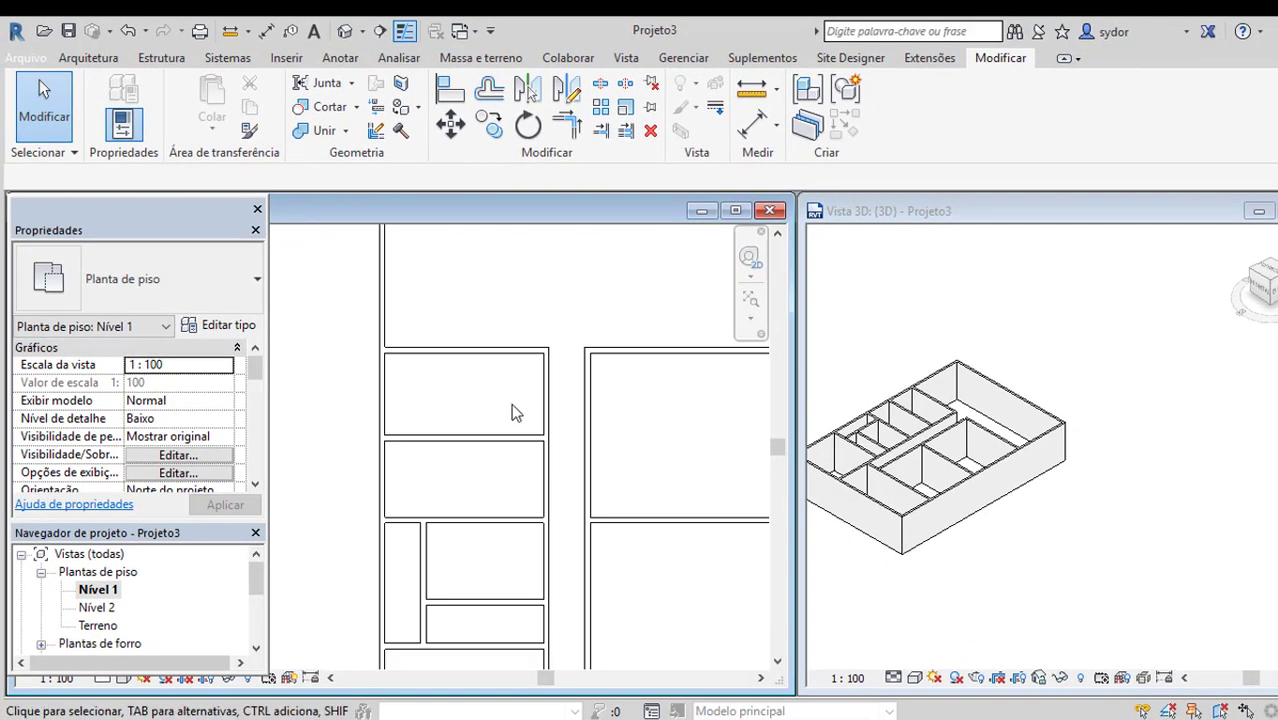
scroll(508, 415, "down", 4)
scroll(559, 395, "up", 2)
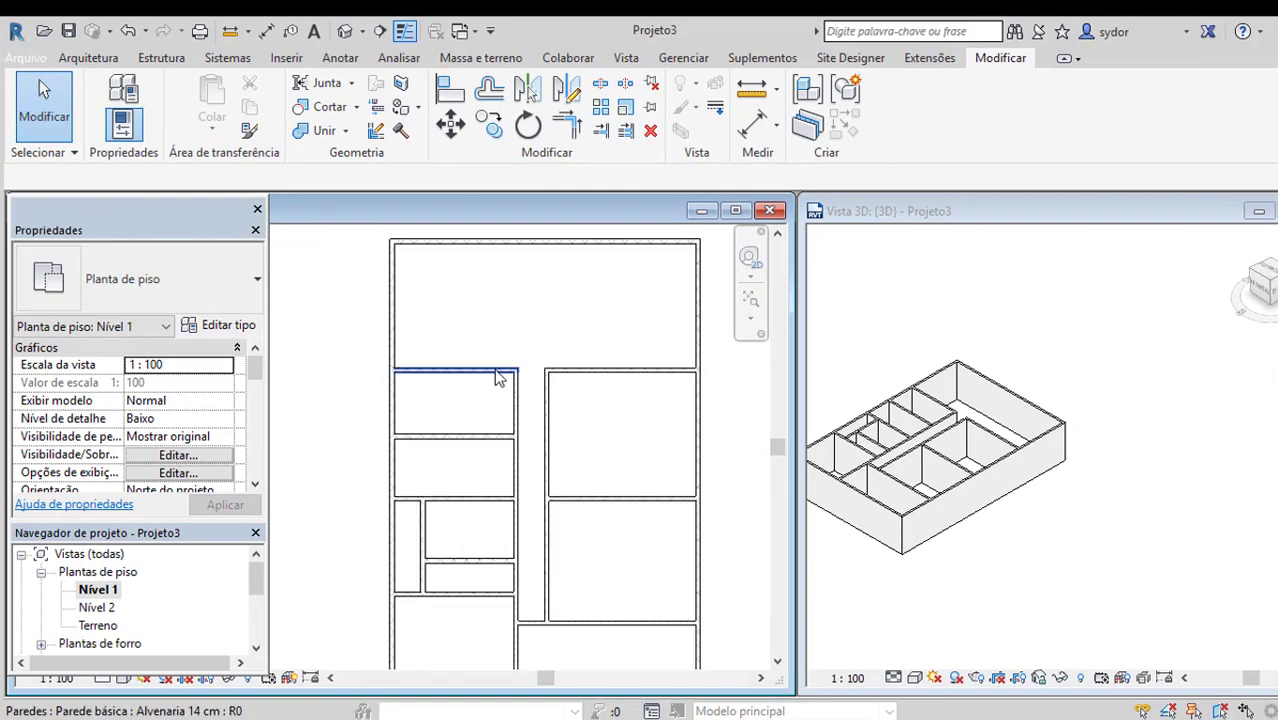
Dimension the top room's depth as 4.14 from the top outer wall to the wall below it.
left_click(499, 372)
left_click(40, 85)
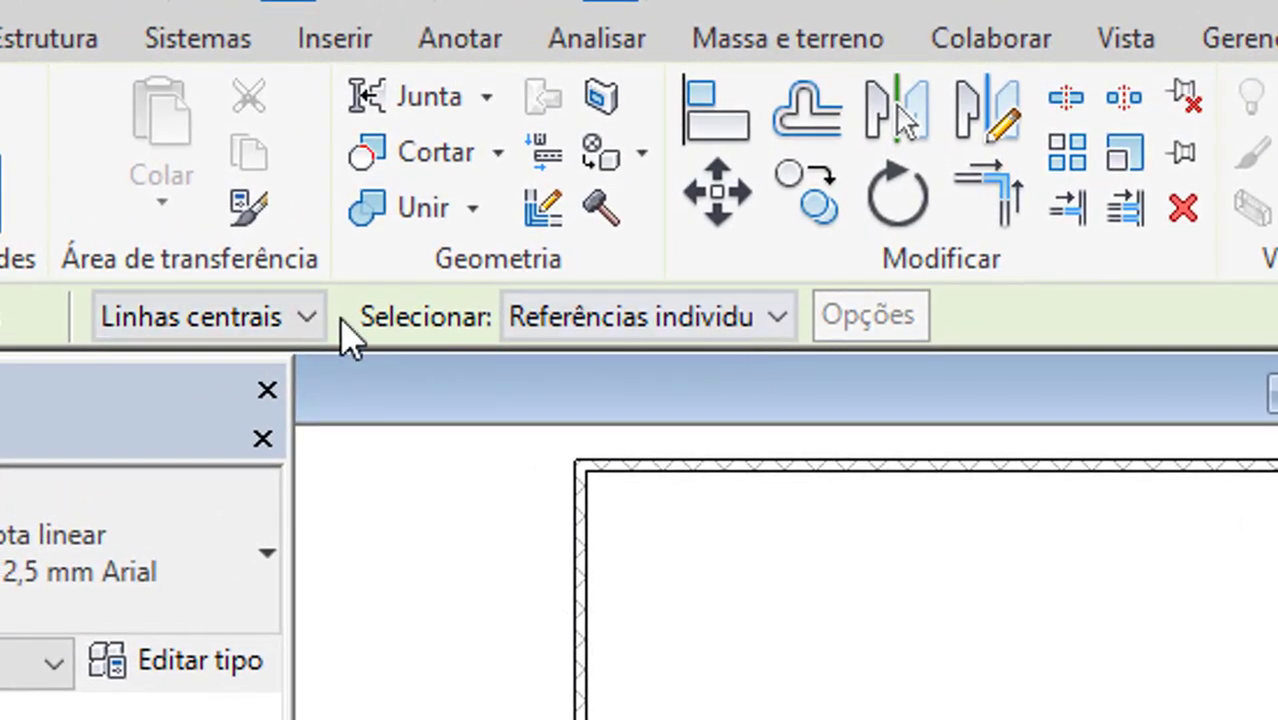
scroll(660, 475, "up", 3)
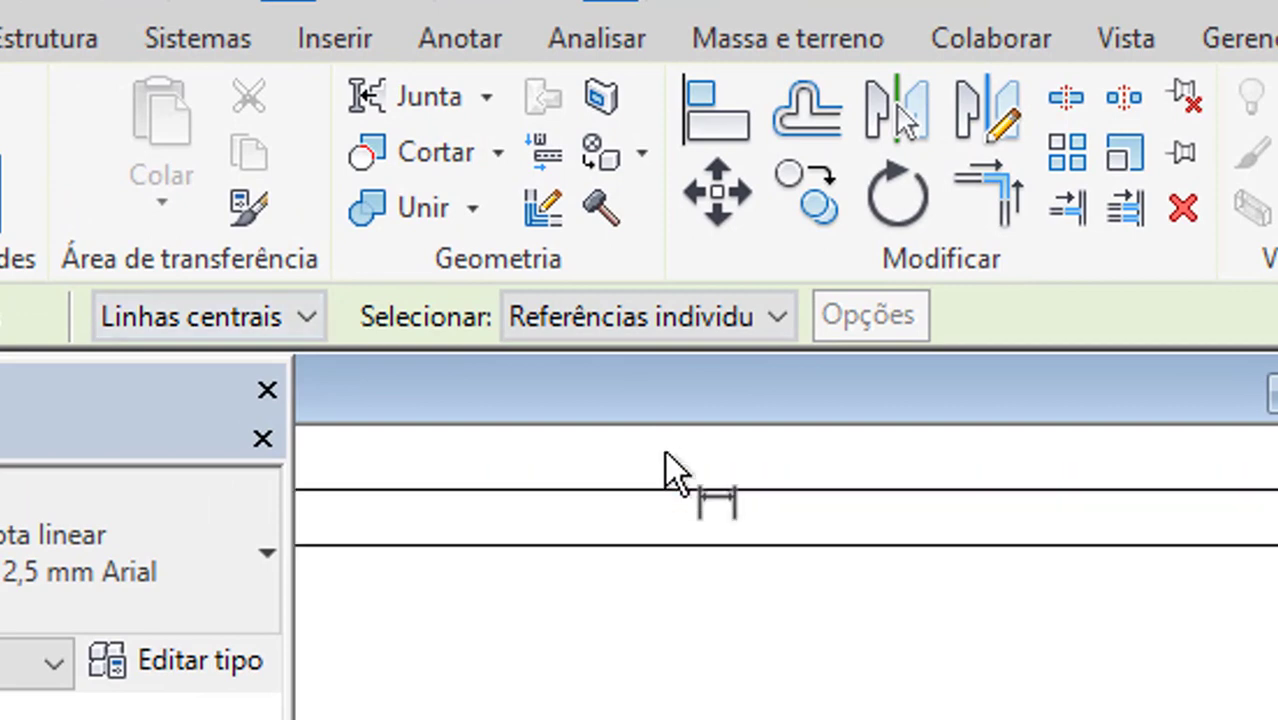
left_click(757, 530)
scroll(762, 540, "down", 3)
scroll(756, 550, "down", 2)
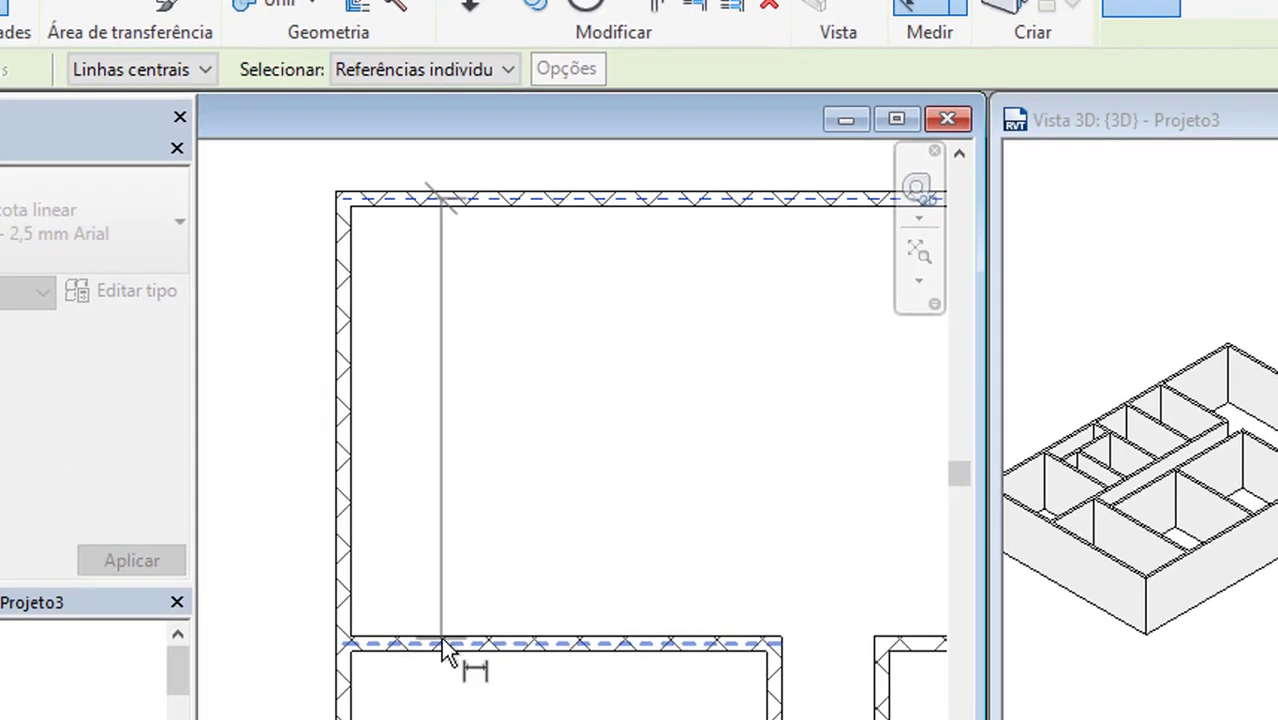
left_click(442, 648)
left_click(506, 586)
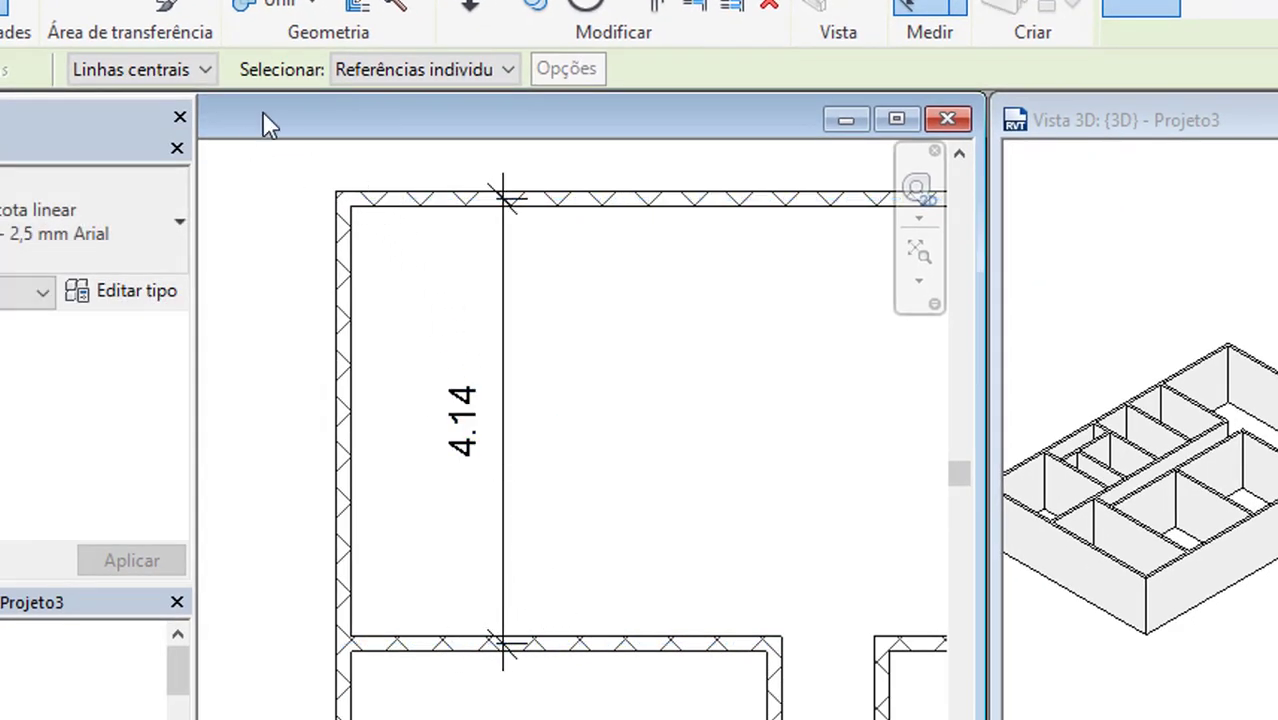
Switch to Faces da parede and place a 4.00 face-to-face dimension in the top room.
left_click(205, 70)
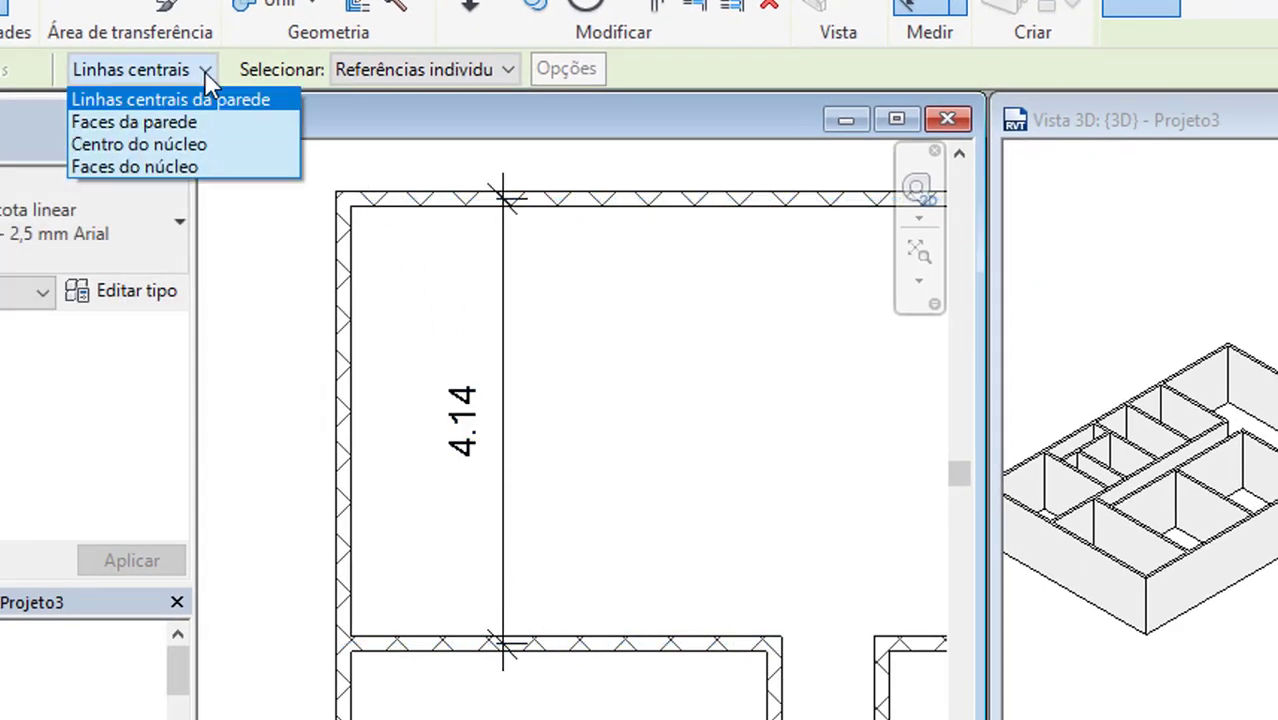
left_click(161, 118)
left_click(545, 210)
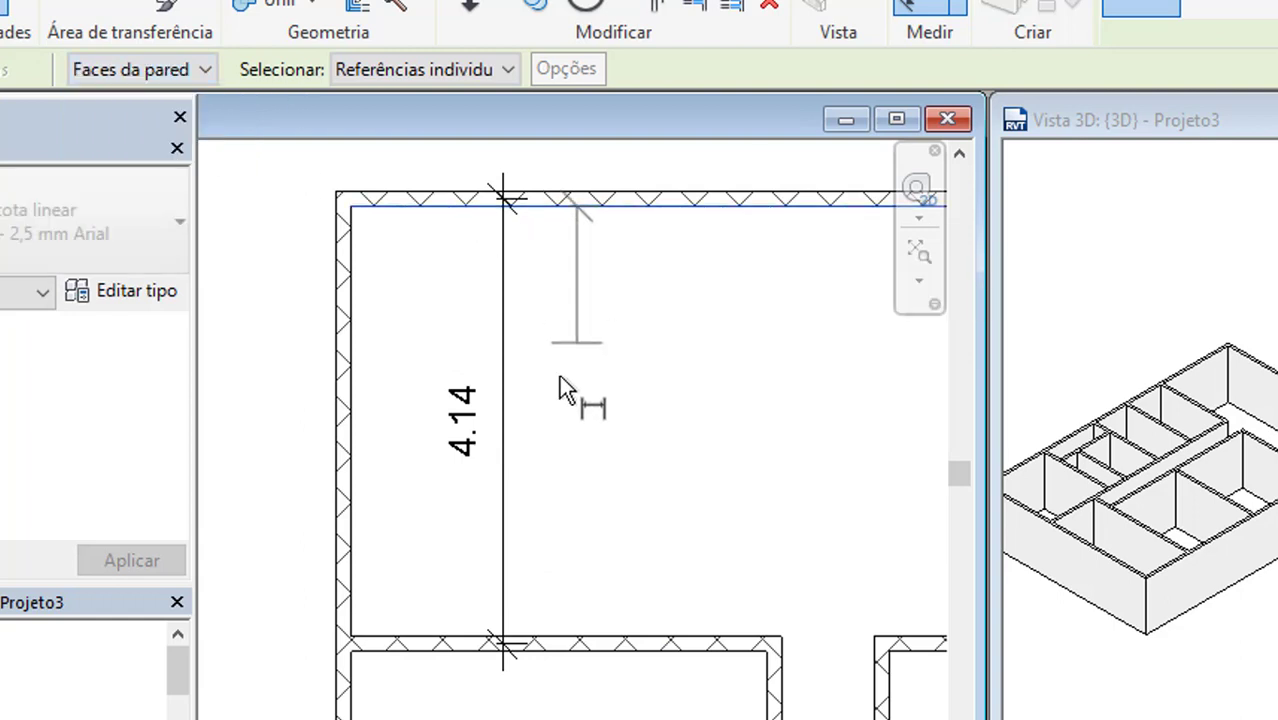
left_click(562, 630)
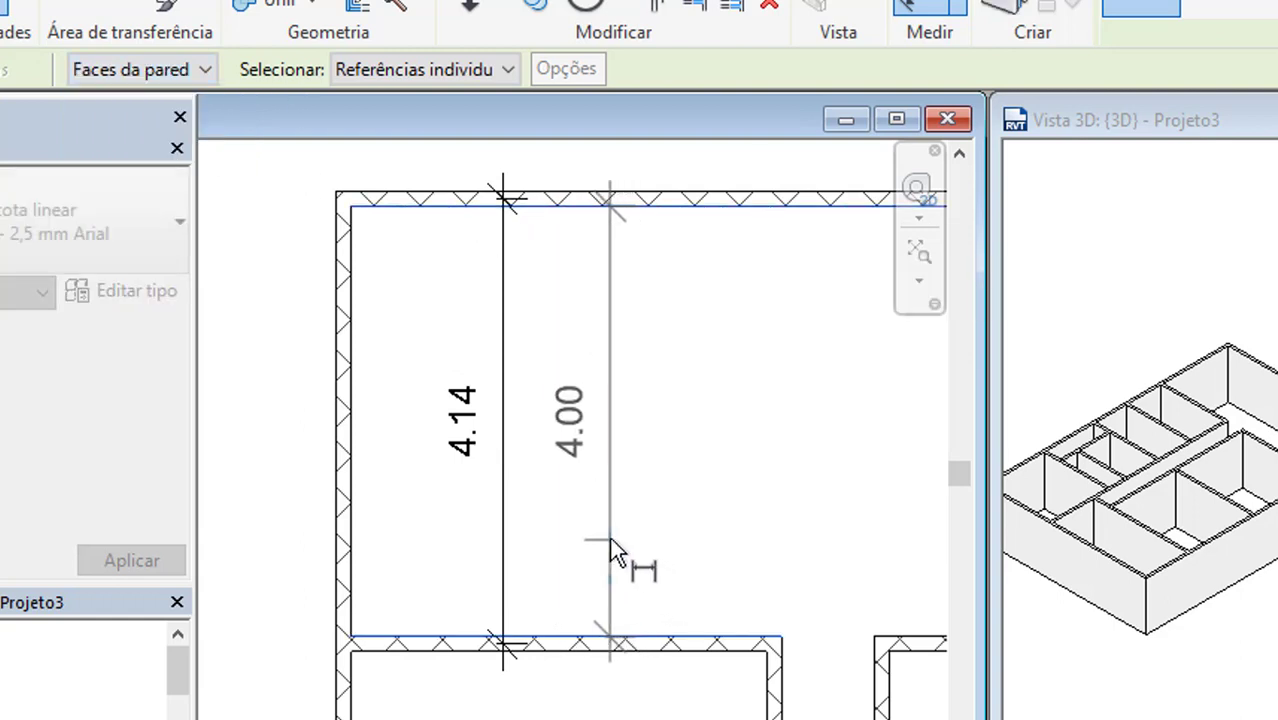
left_click(605, 536)
key("Escape")
key("Escape")
Delete the old 4.14 centre-line dimension.
left_click(501, 490)
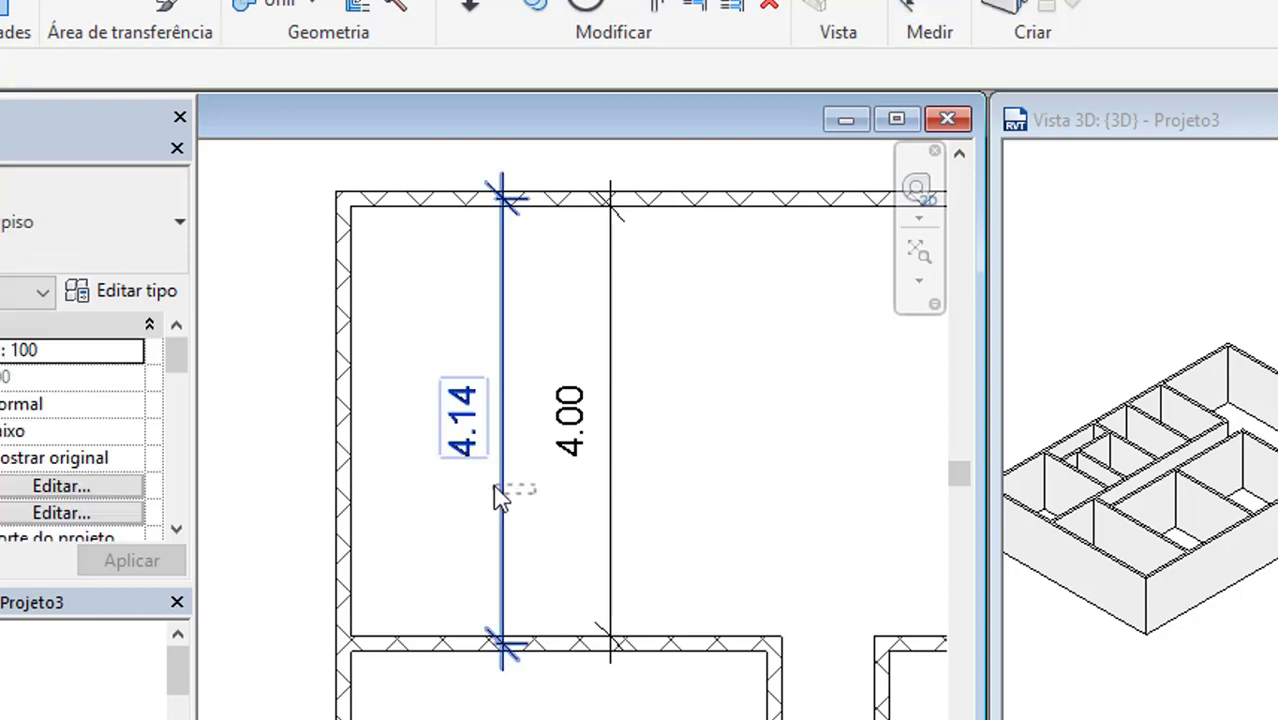
key("Delete")
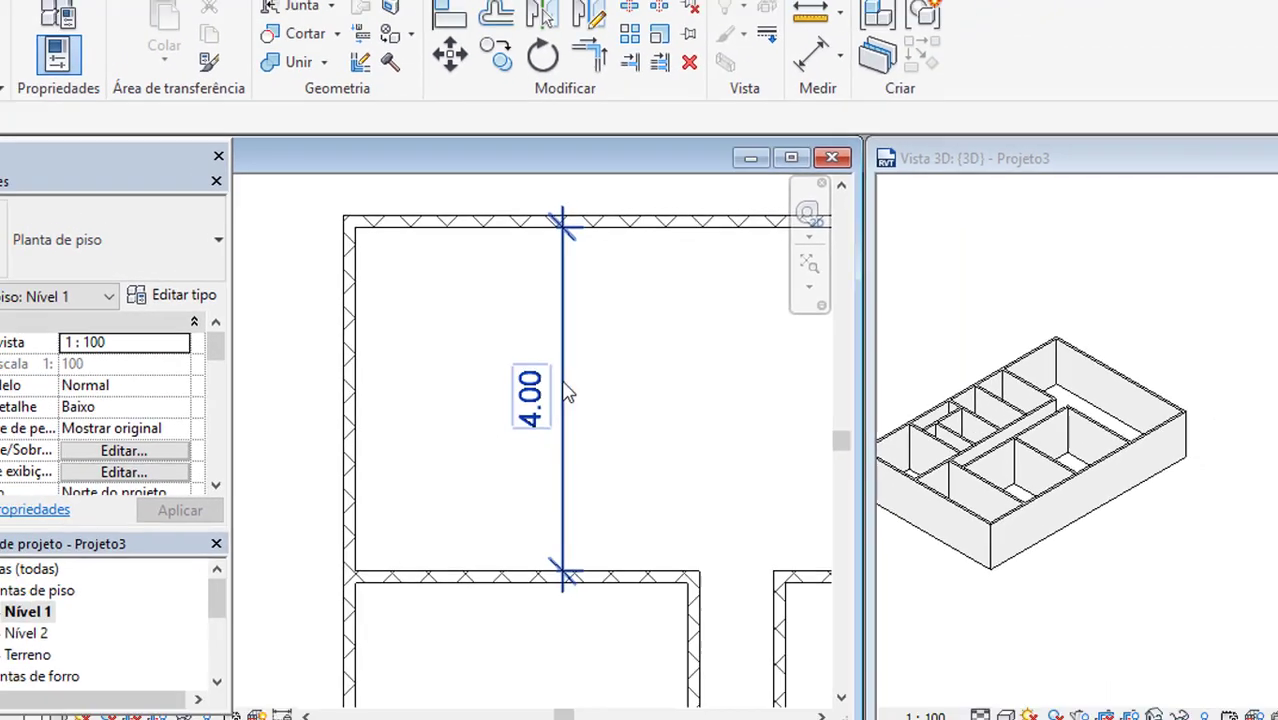
scroll(540, 342, "down", 3)
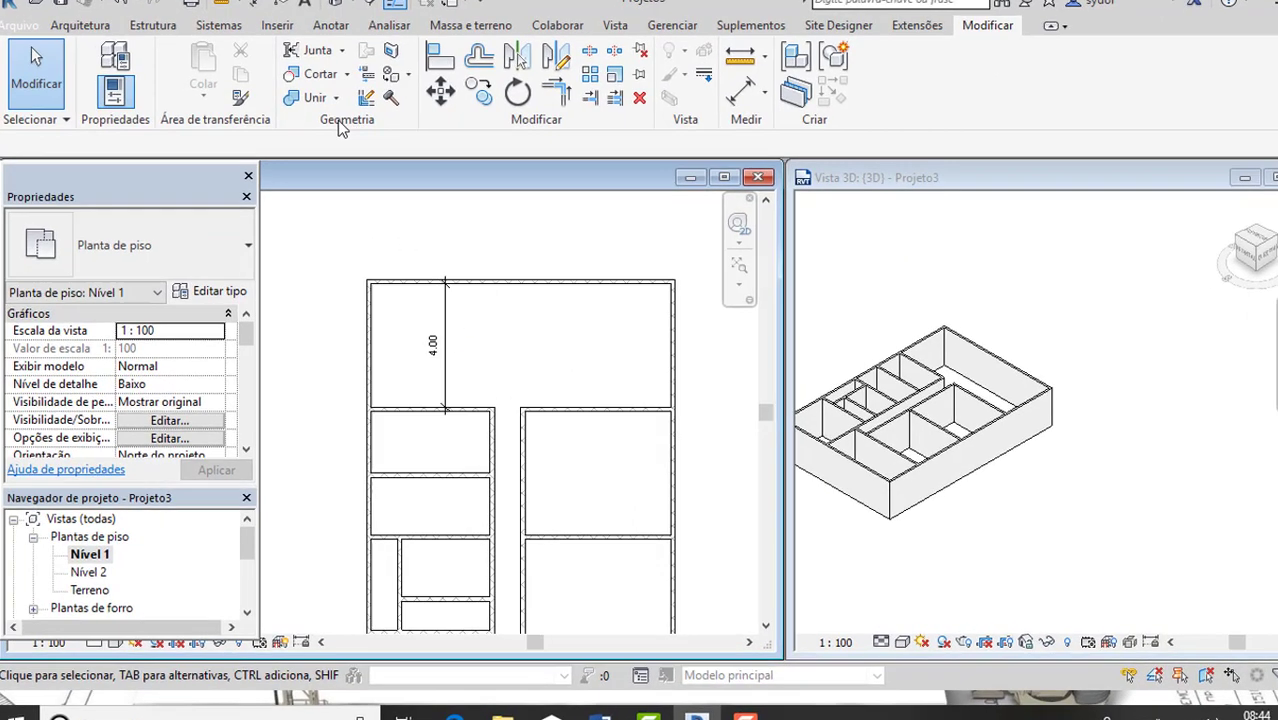
Add a second 4.00 depth dimension and a 2.07 and 1.86 chain dimension below it.
left_click(257, 14)
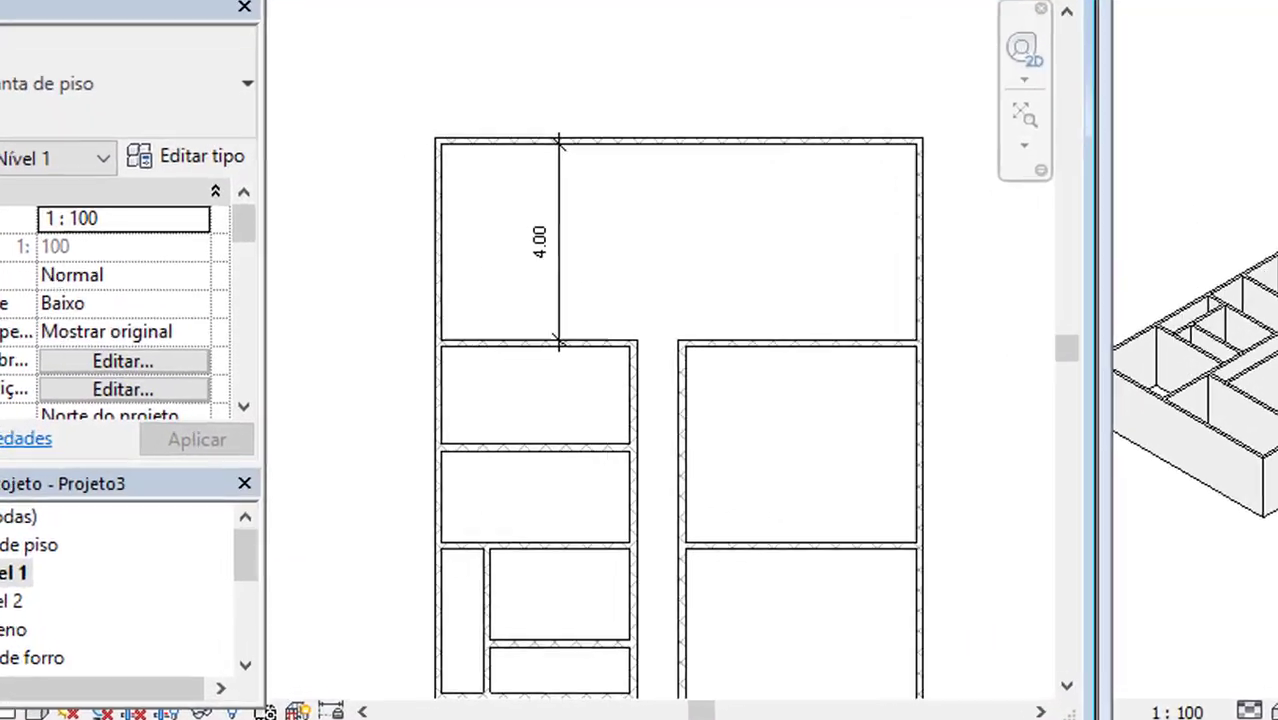
left_click(597, 289)
left_click(872, 297)
left_click(850, 180)
scroll(633, 265, "up", 2)
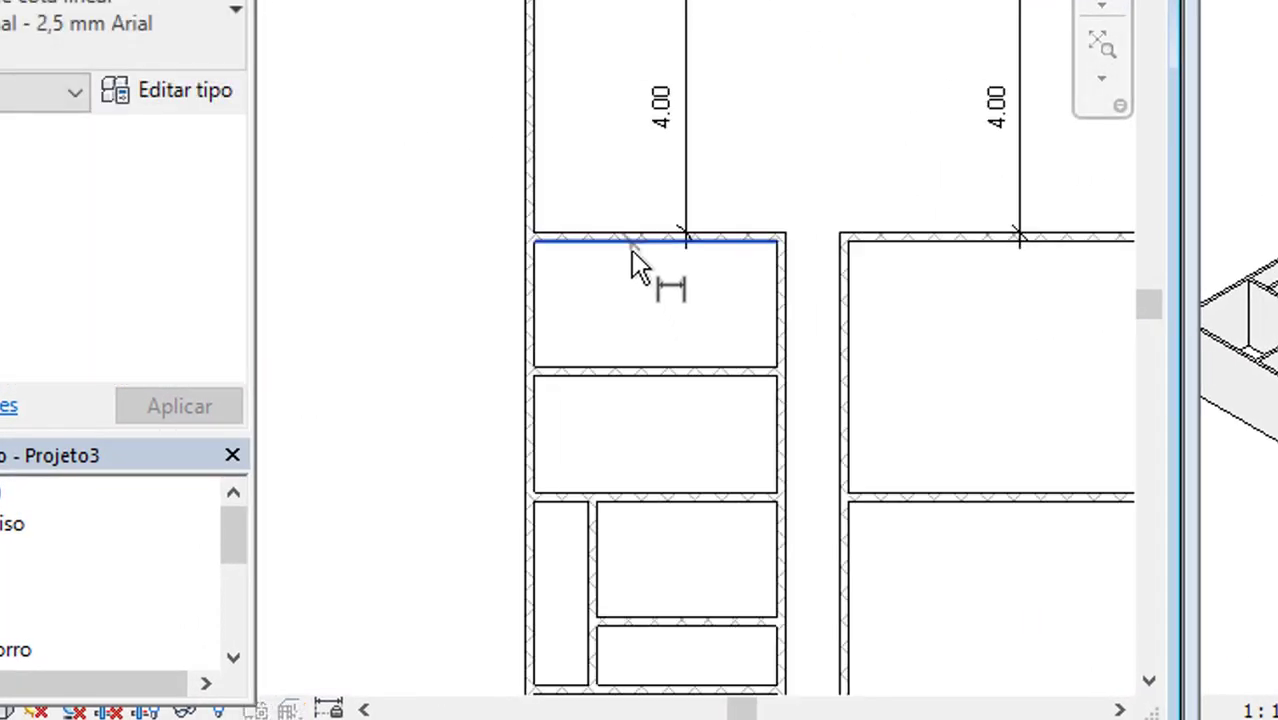
left_click(633, 240)
left_click(620, 378)
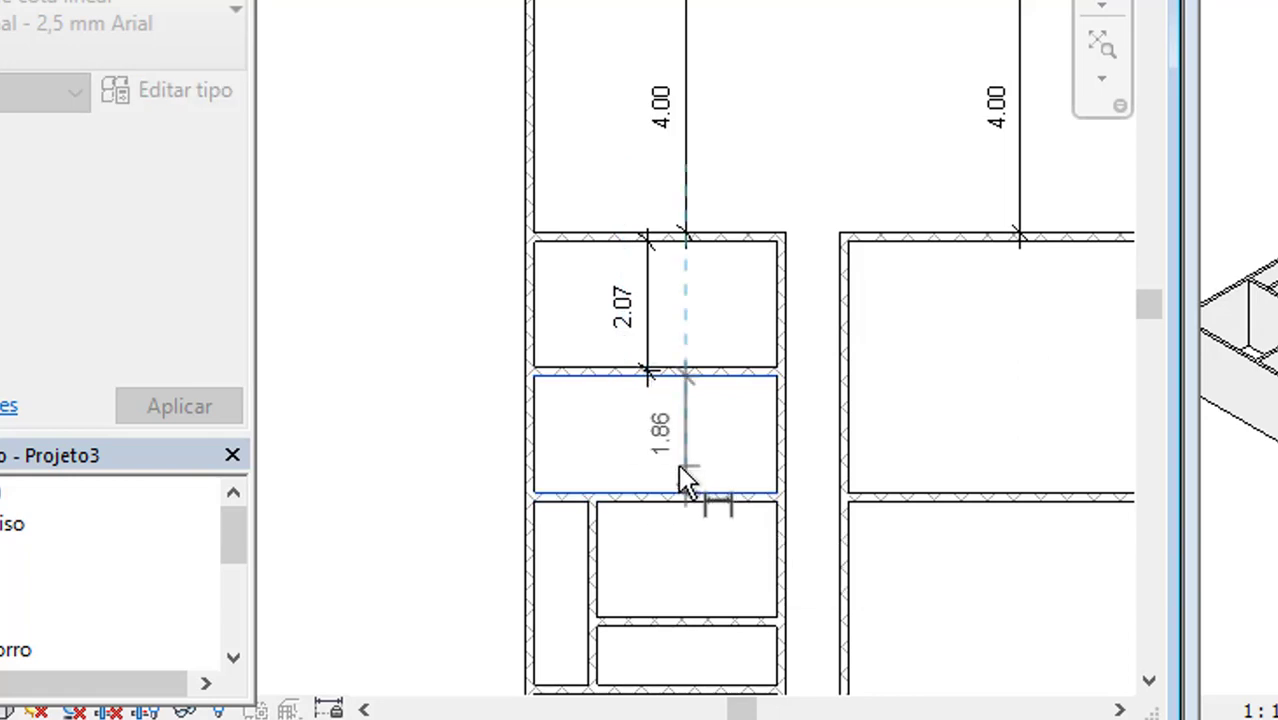
left_click(685, 490)
scroll(700, 300, "down", 2)
Chain-dimension the right column of rooms, including the 3.86 and 2.51 depths.
left_click(830, 258)
left_click(830, 404)
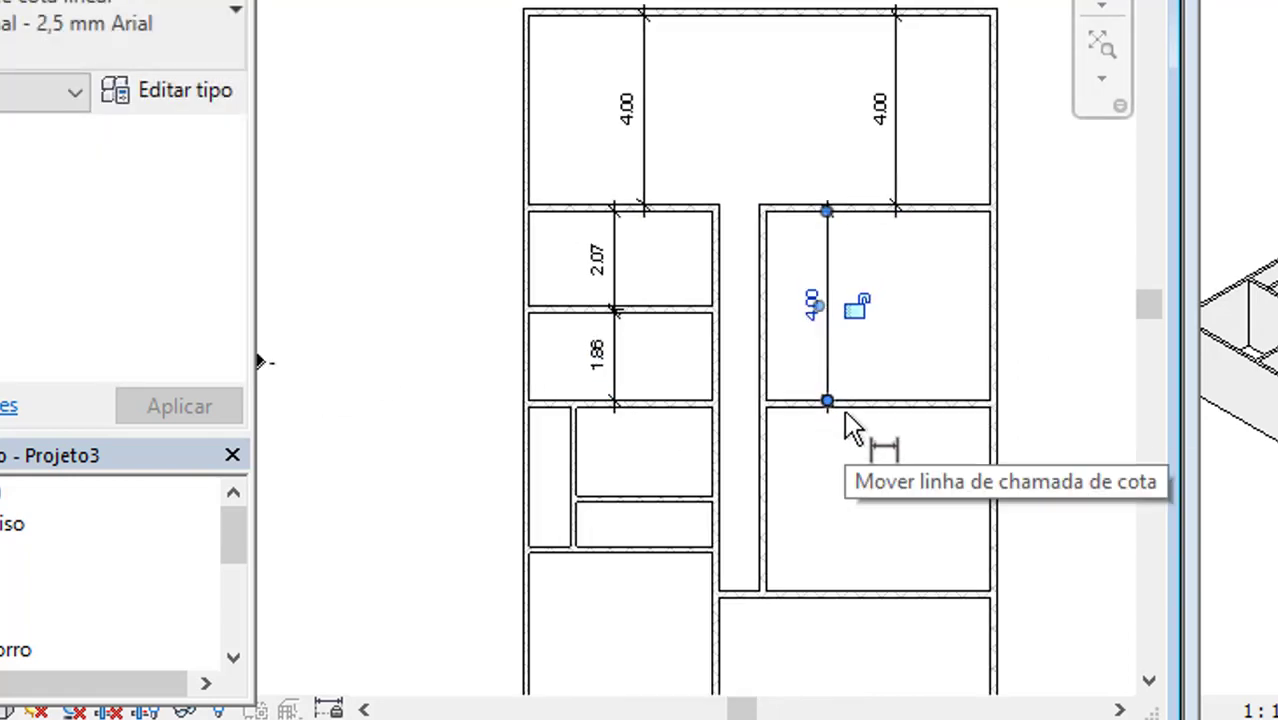
scroll(848, 420, "up", 2)
scroll(848, 410, "down", 2)
scroll(848, 456, "up", 4)
left_click(848, 657)
left_click(840, 641)
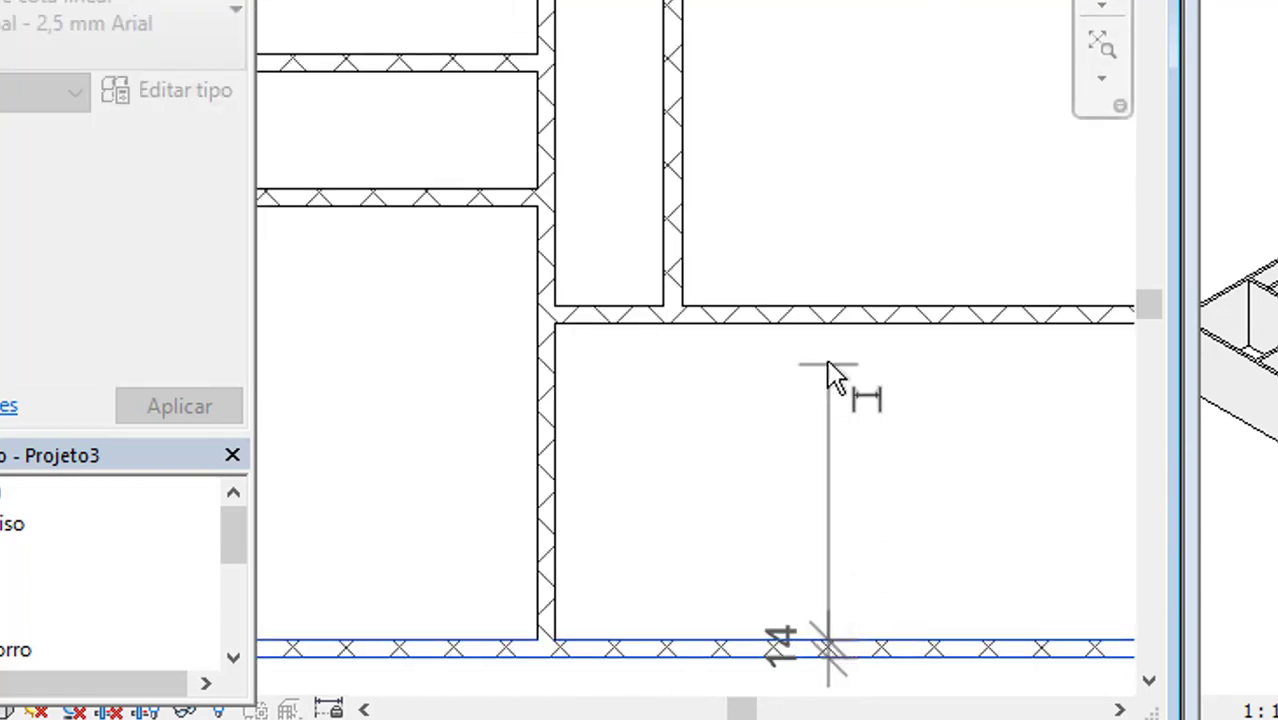
left_click(830, 320)
left_click(830, 304)
scroll(900, 300, "down", 2)
scroll(960, 220, "up", 2)
left_click(955, 190)
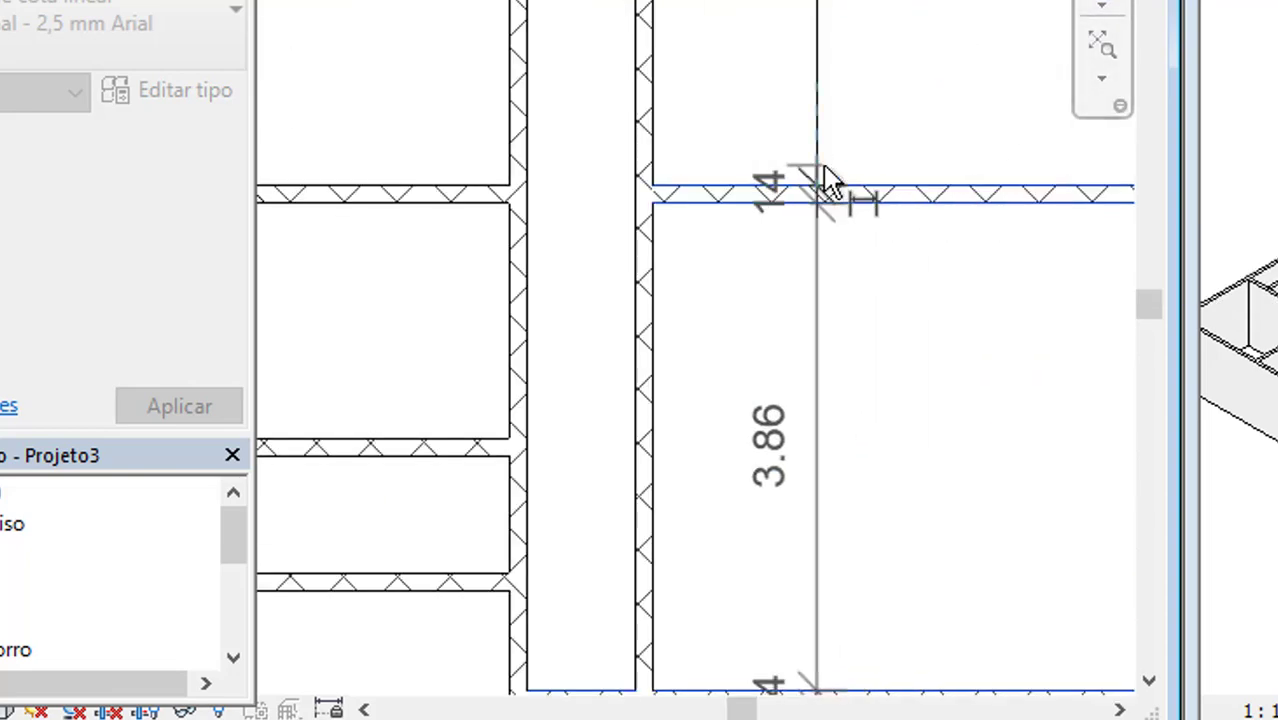
left_click(827, 194)
scroll(827, 300, "down", 2)
key("Escape")
key("Escape")
scroll(713, 300, "down", 1)
scroll(785, 228, "up", 3)
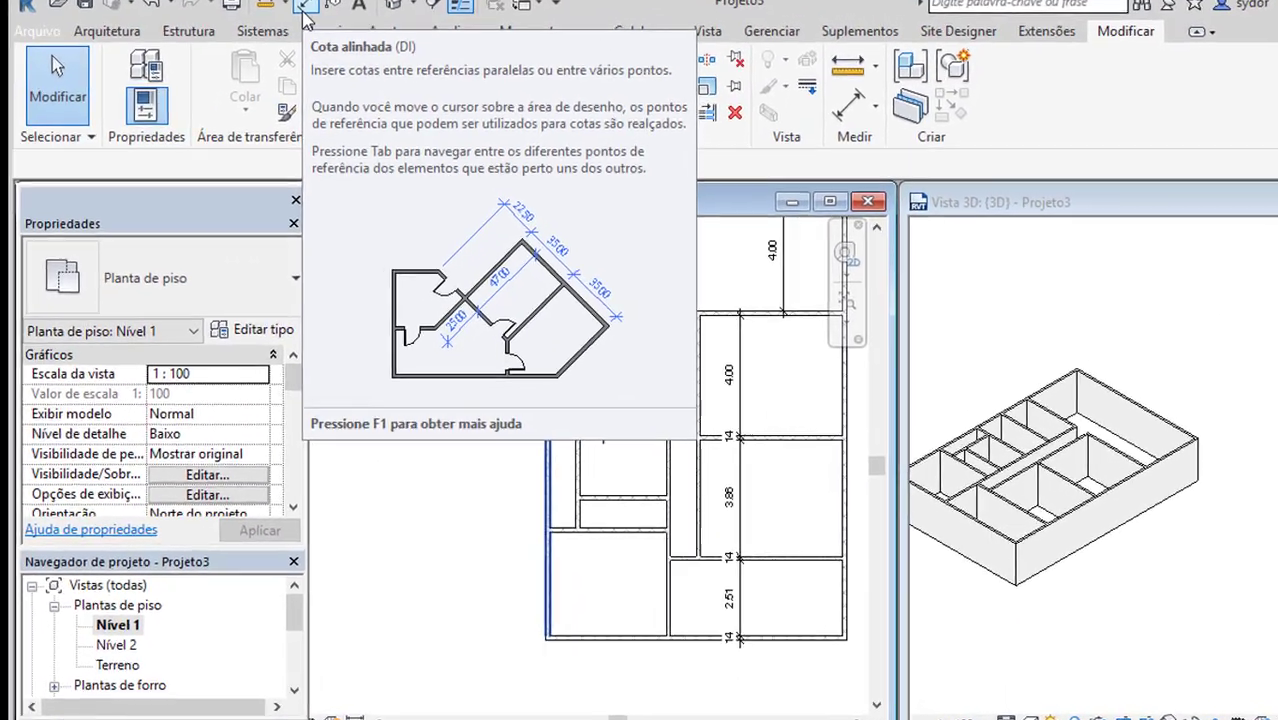
Chain-dimension the left column of small rooms down to the 3.44 room.
left_click(277, 11)
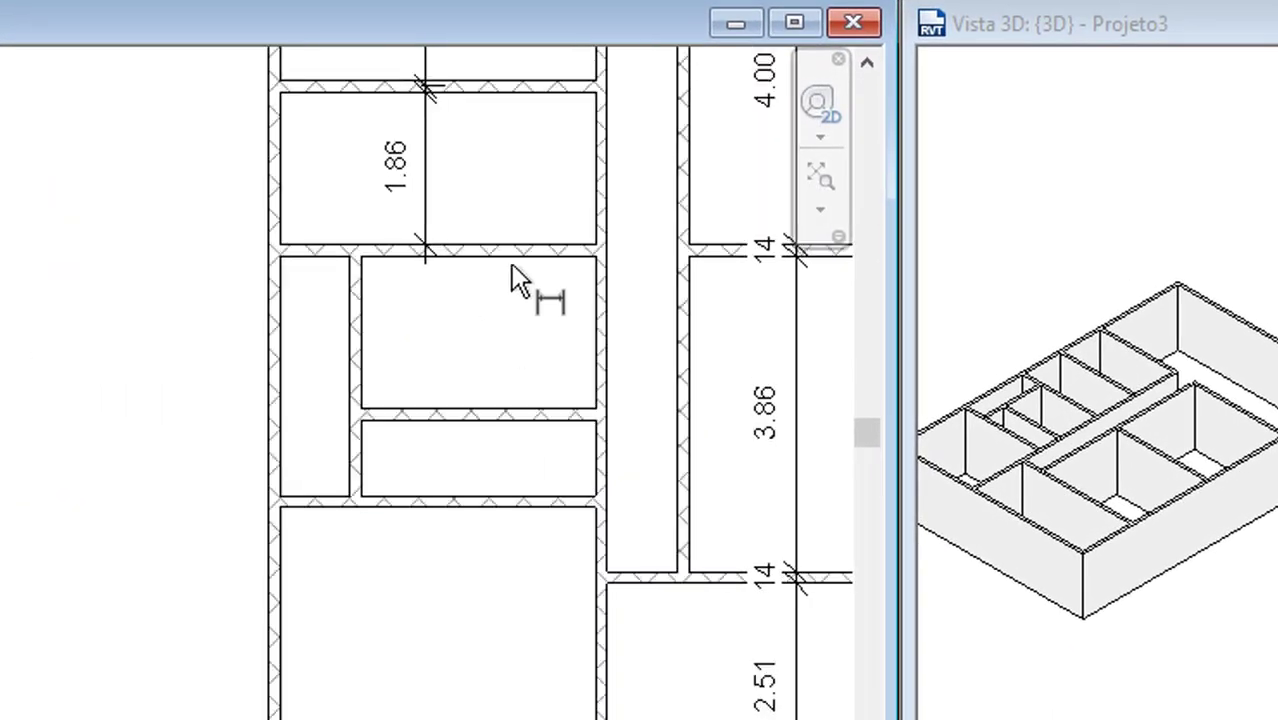
left_click(505, 262)
left_click(456, 408)
left_click(456, 420)
left_click(455, 497)
left_click(455, 507)
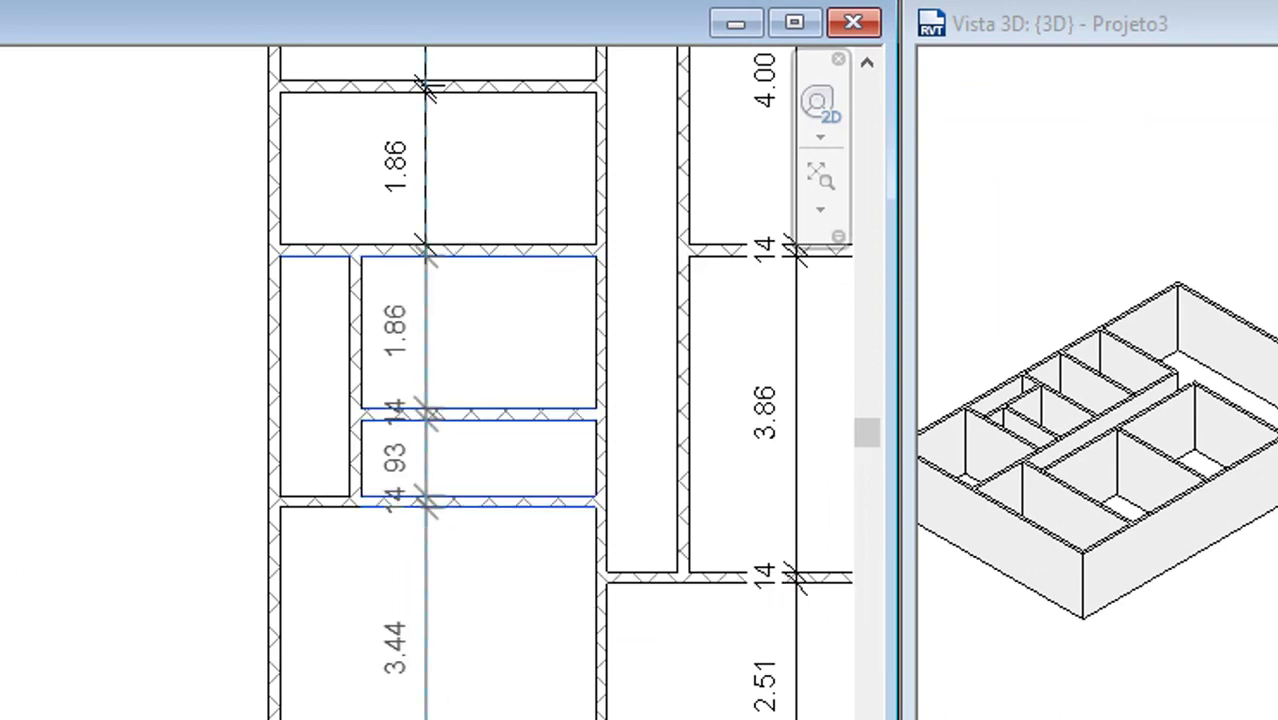
left_click(425, 600)
Dimension the room widths: 86 for the narrow left room, 3.86 and 4.72.
left_click(349, 380)
left_click(287, 388)
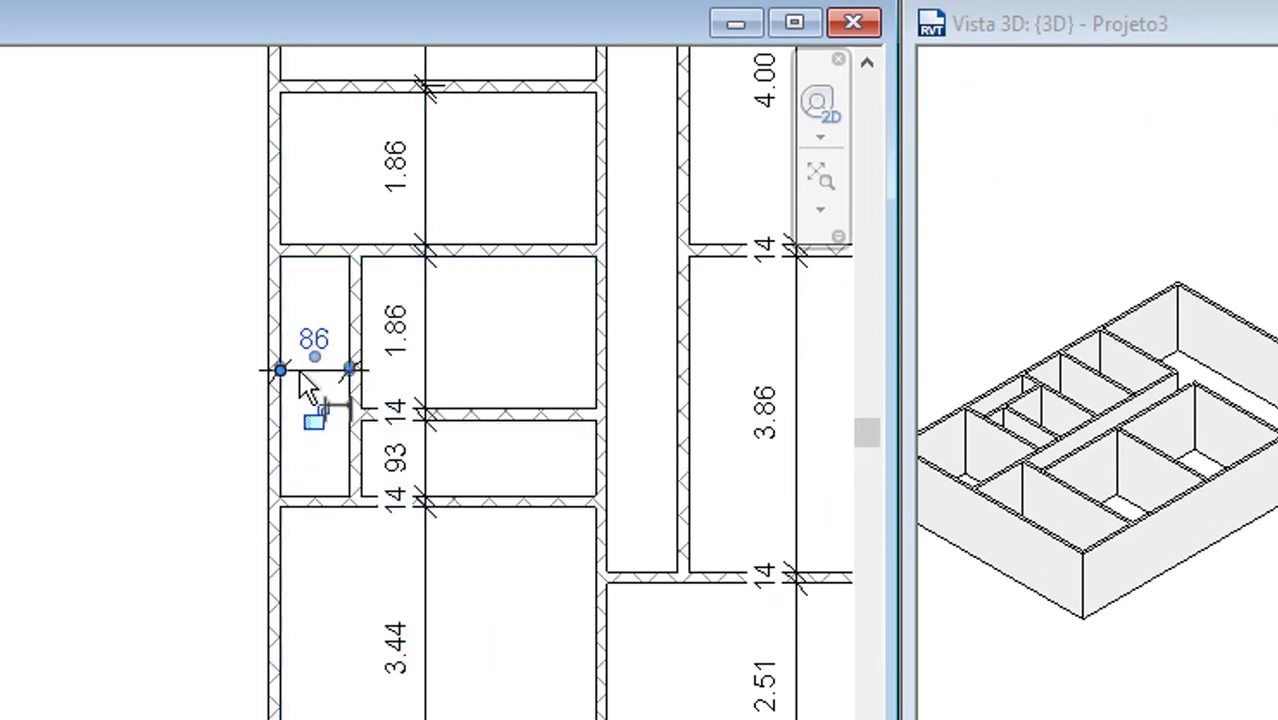
scroll(548, 514, "down", 3)
scroll(485, 300, "up", 4)
left_click(204, 285)
left_click(421, 276)
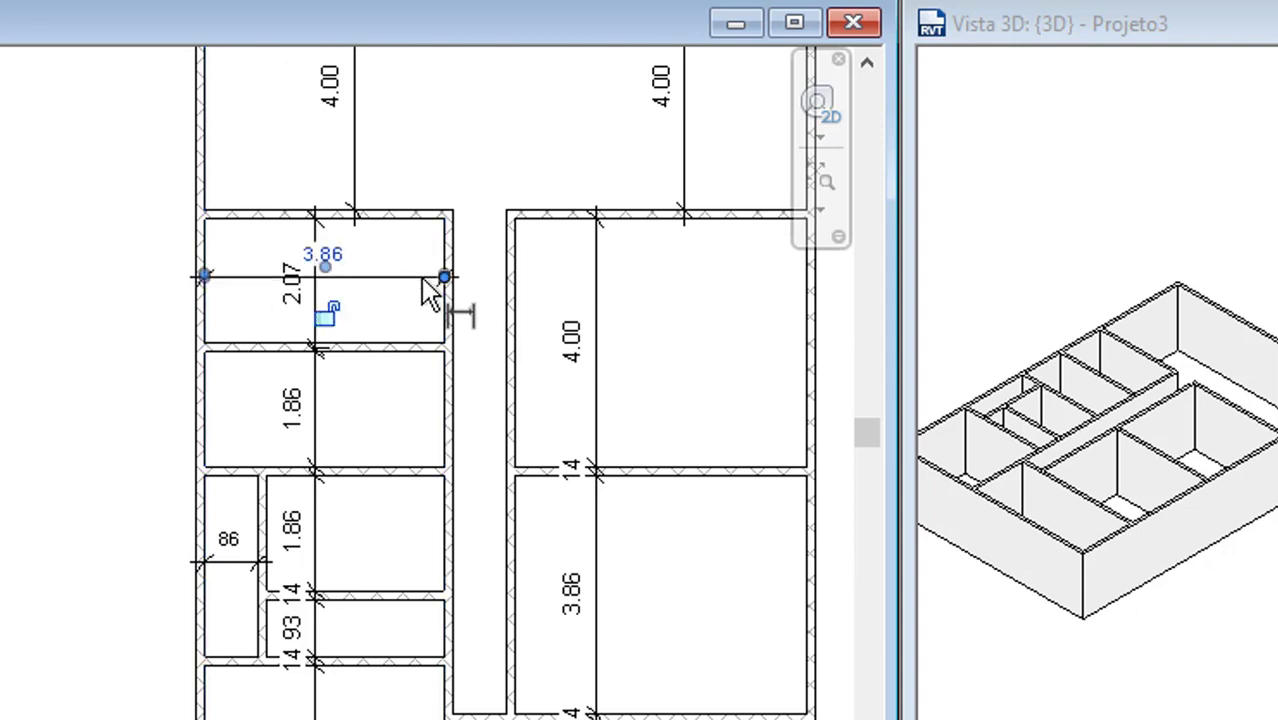
scroll(440, 465, "down", 2)
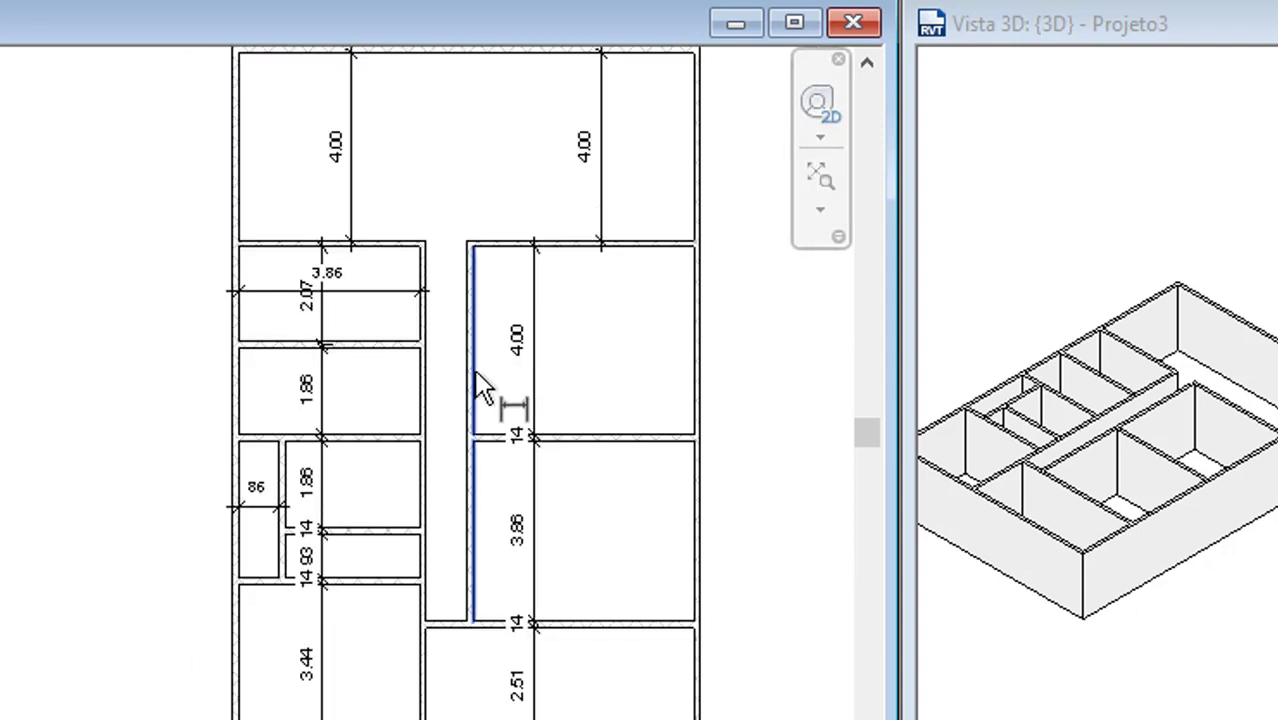
left_click(478, 387)
left_click(697, 390)
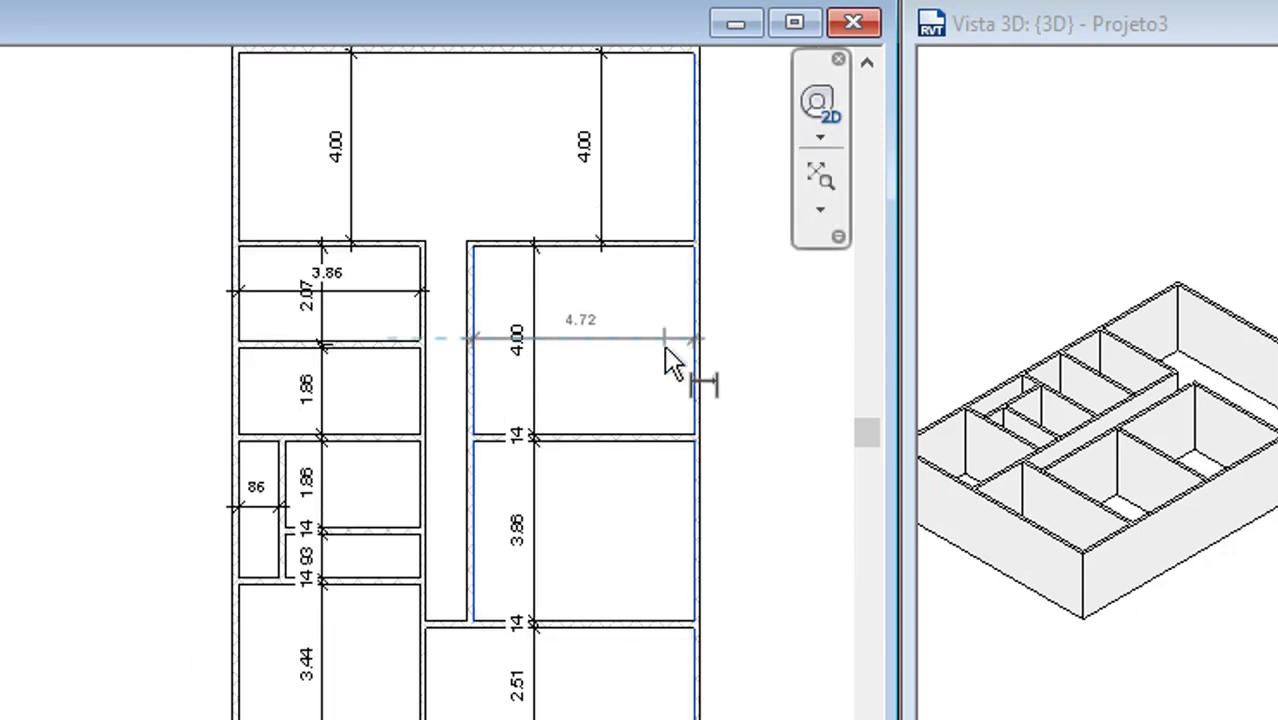
left_click(664, 300)
scroll(595, 278, "up", 1)
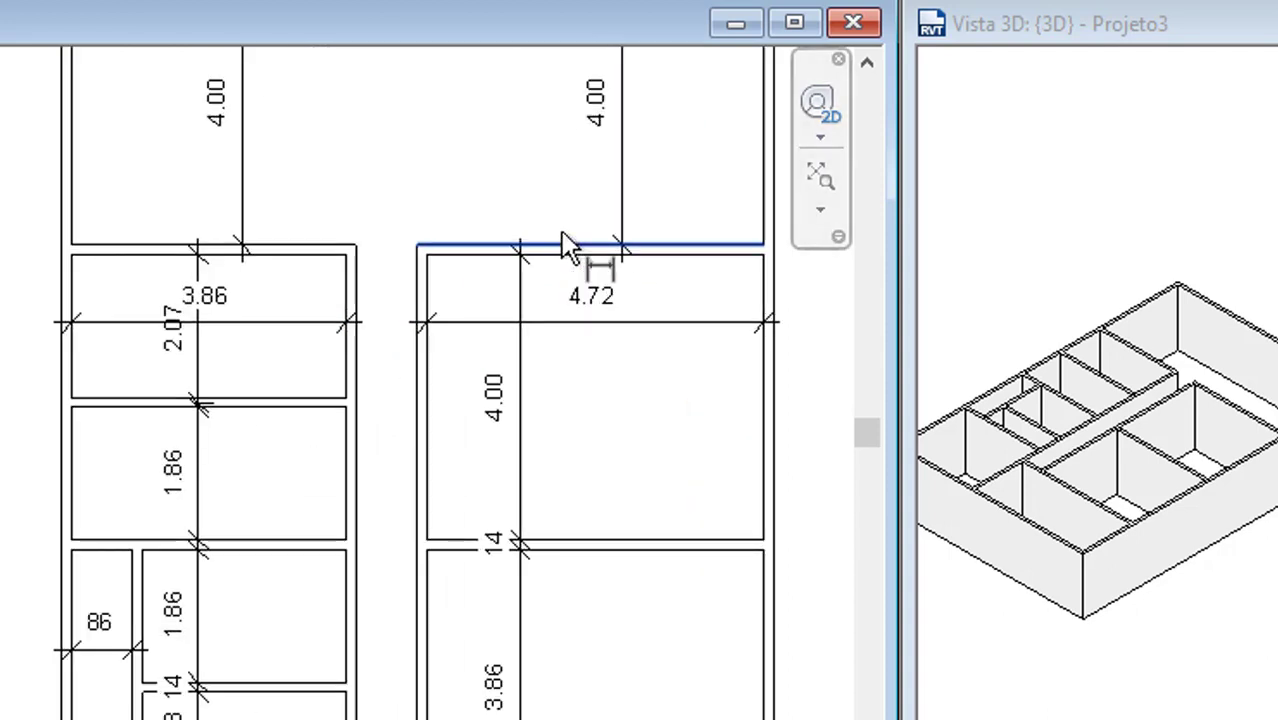
scroll(567, 248, "down", 1)
scroll(604, 299, "down", 1)
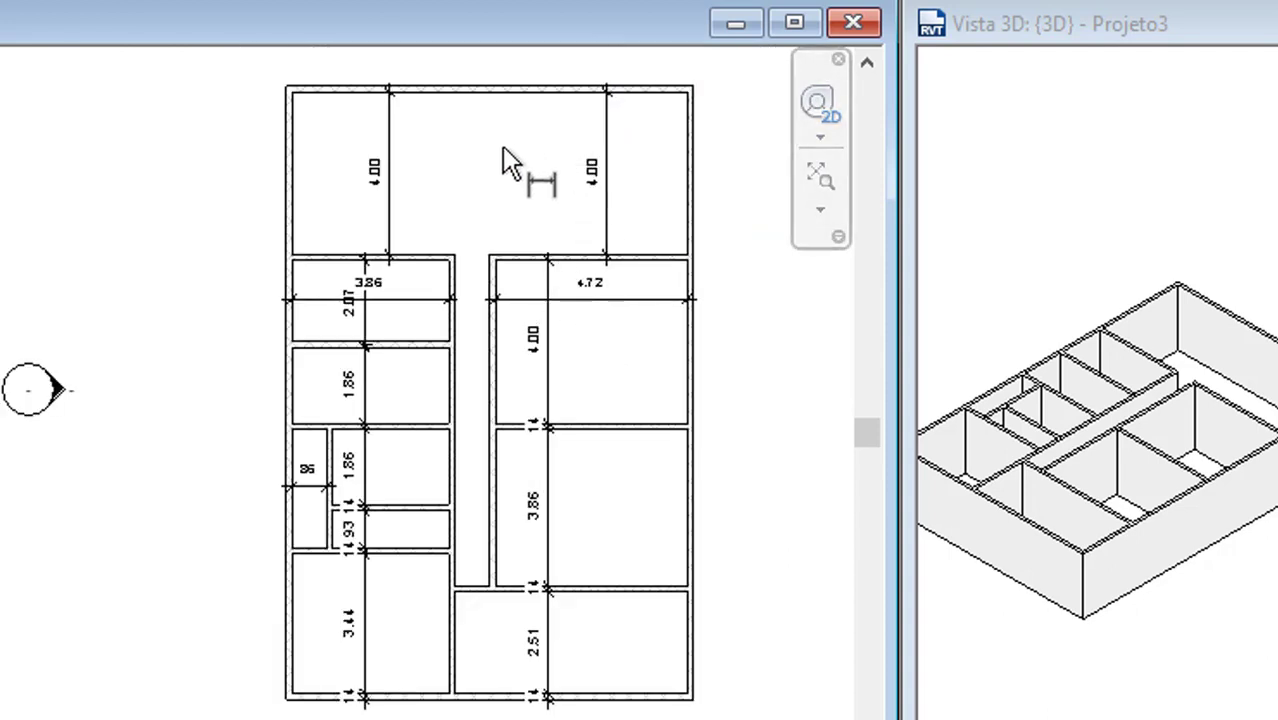
scroll(500, 160, "up", 1)
scroll(500, 320, "down", 1)
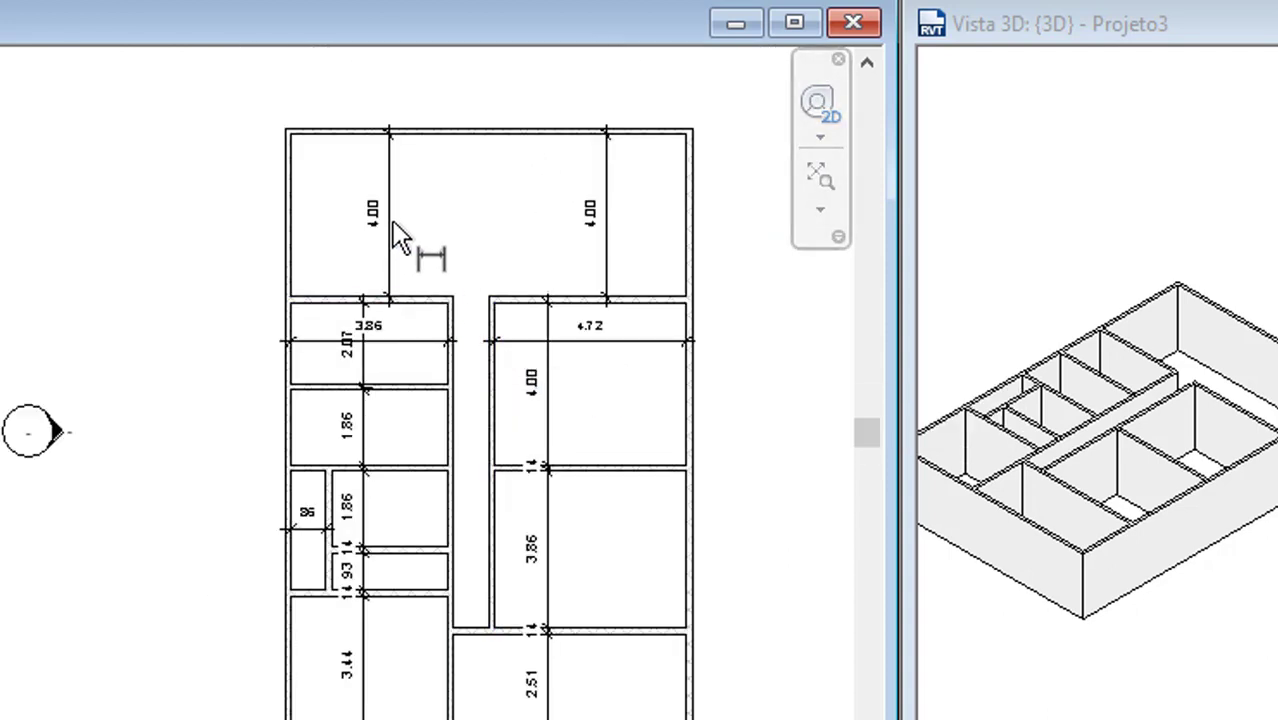
scroll(398, 215, "up", 2)
scroll(402, 205, "up", 1)
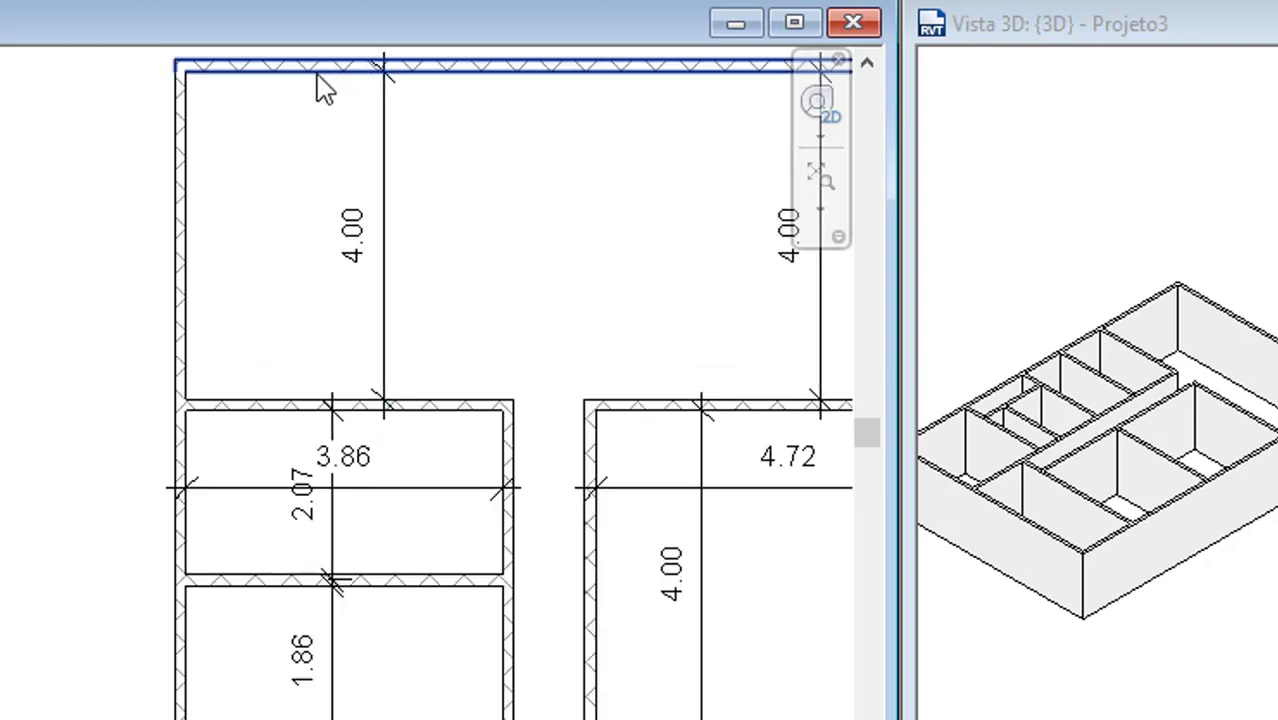
Move the wall below the top-left room so its depth becomes 3.00.
left_click(238, 405)
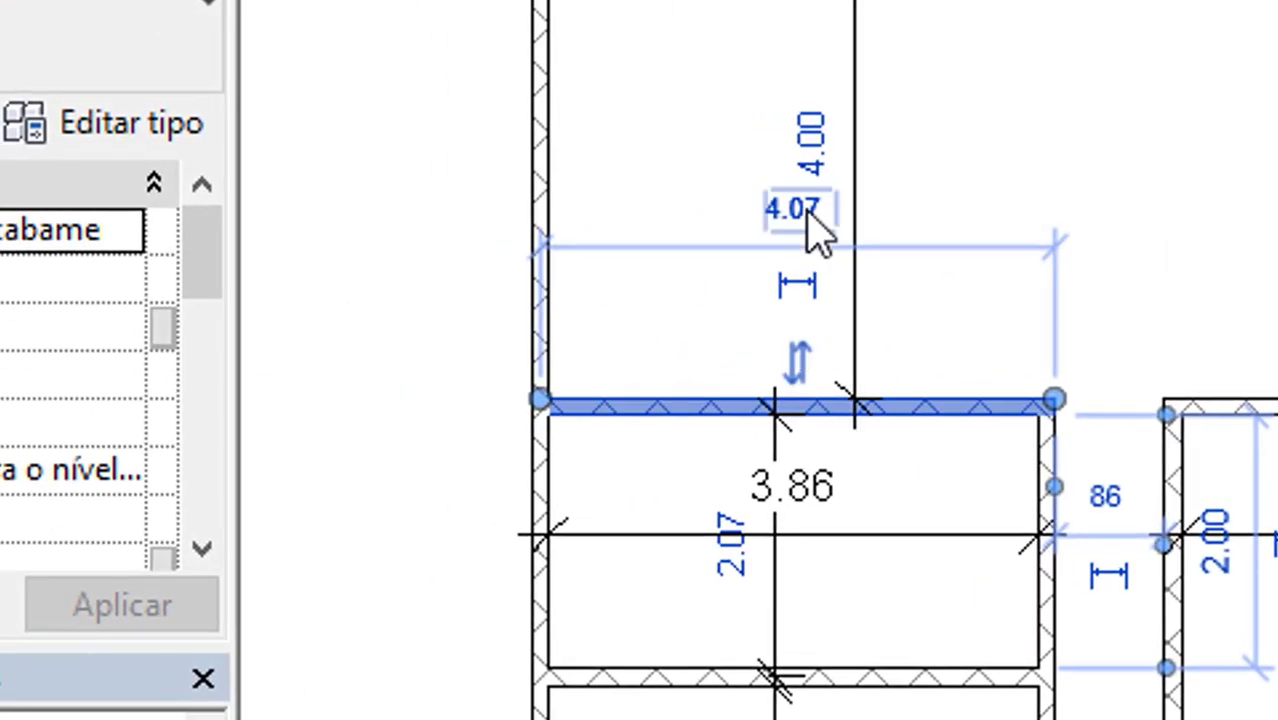
left_click(812, 140)
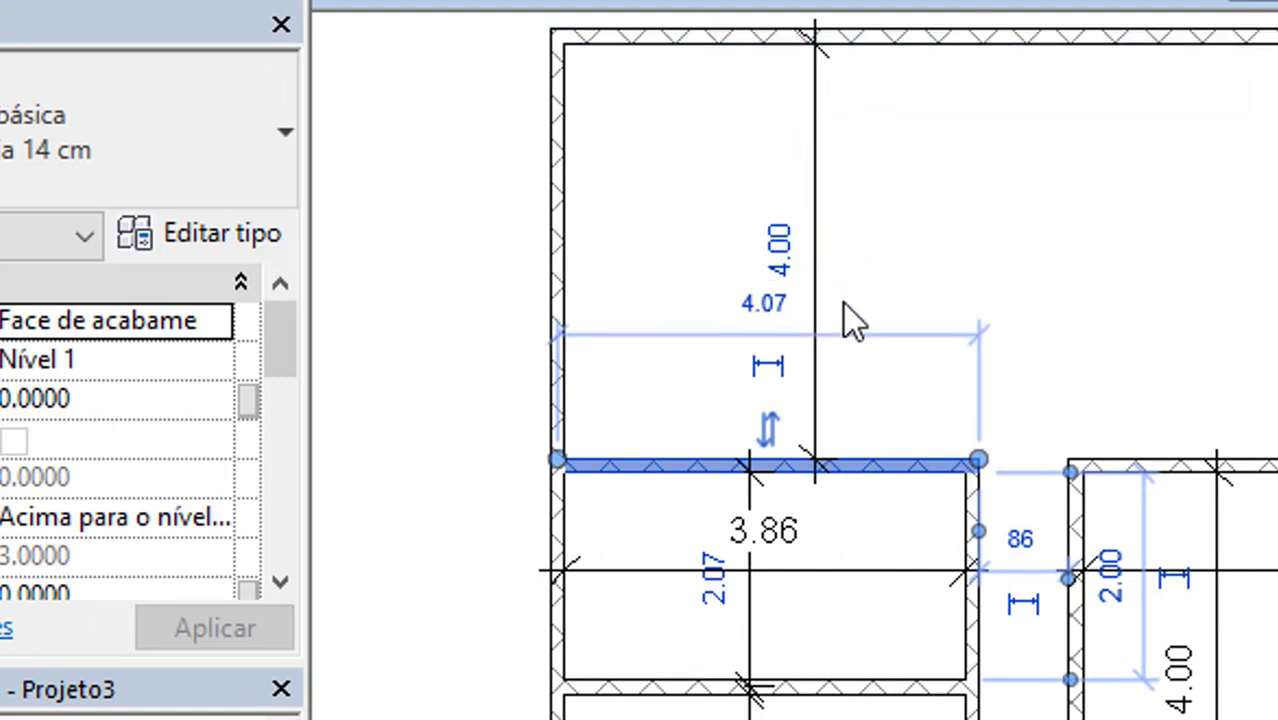
left_click(780, 262)
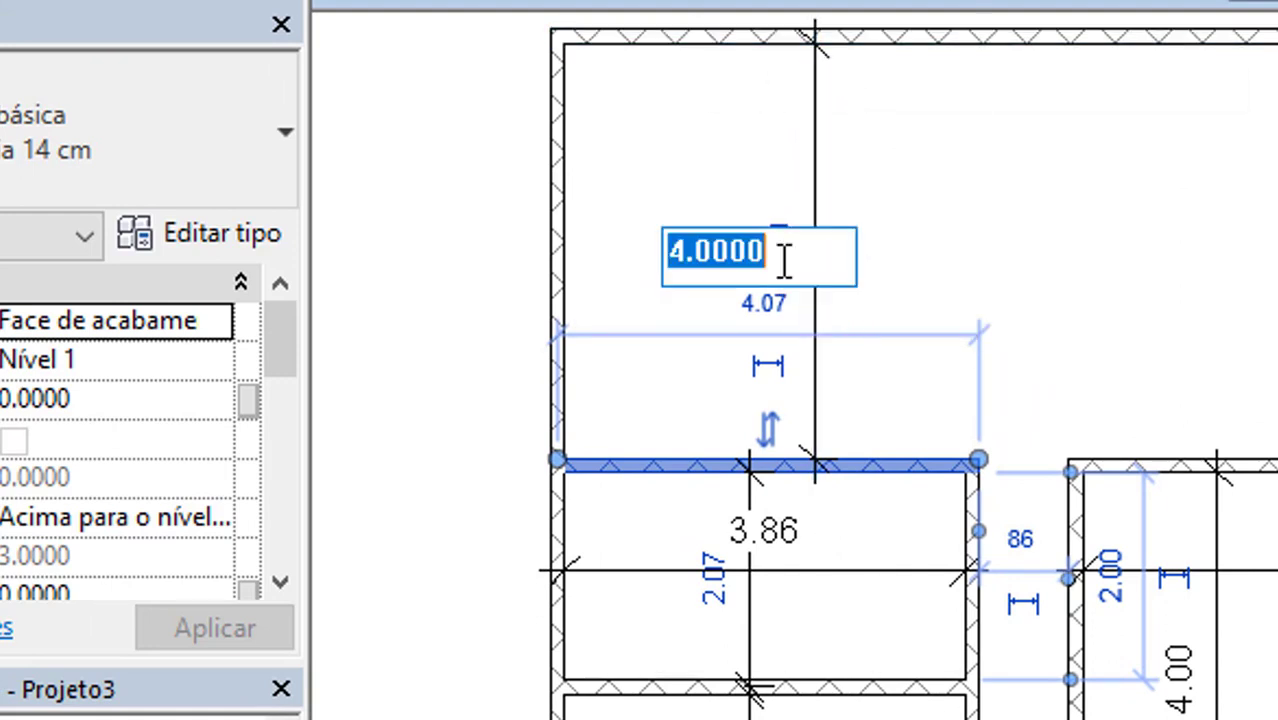
key("Return")
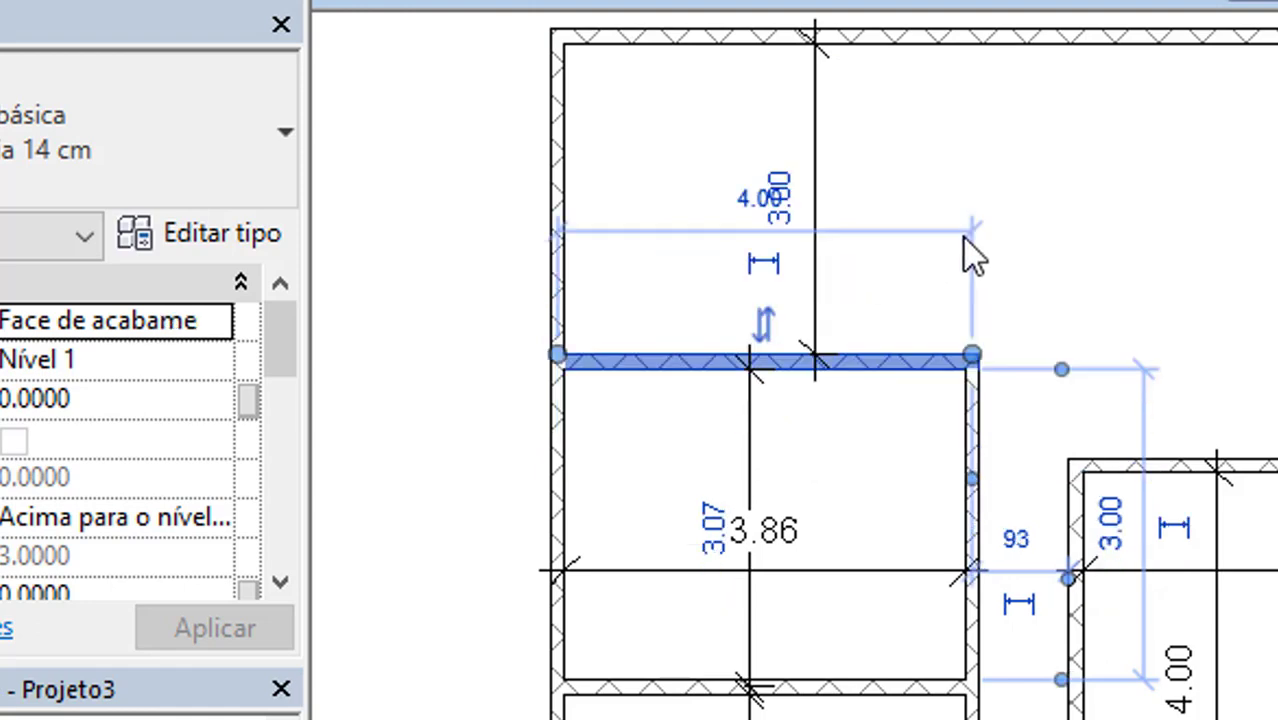
scroll(918, 182, "down", 1)
scroll(918, 182, "down", 2)
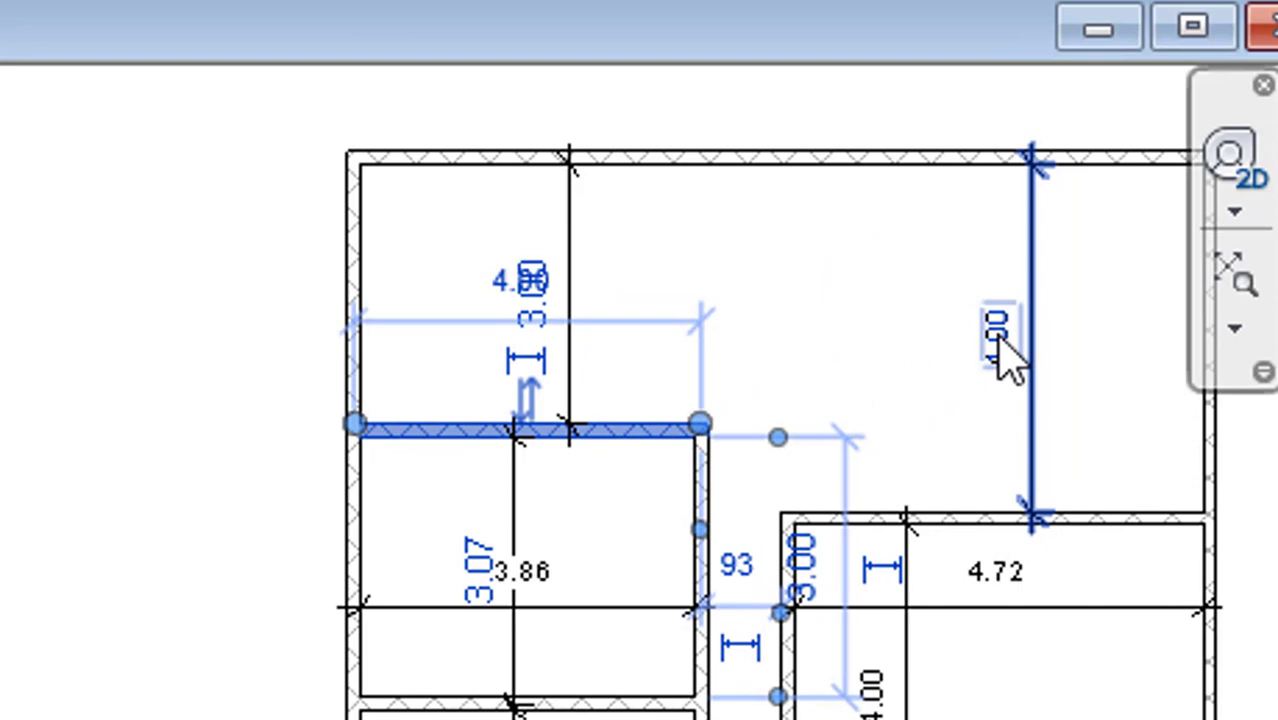
key("Escape")
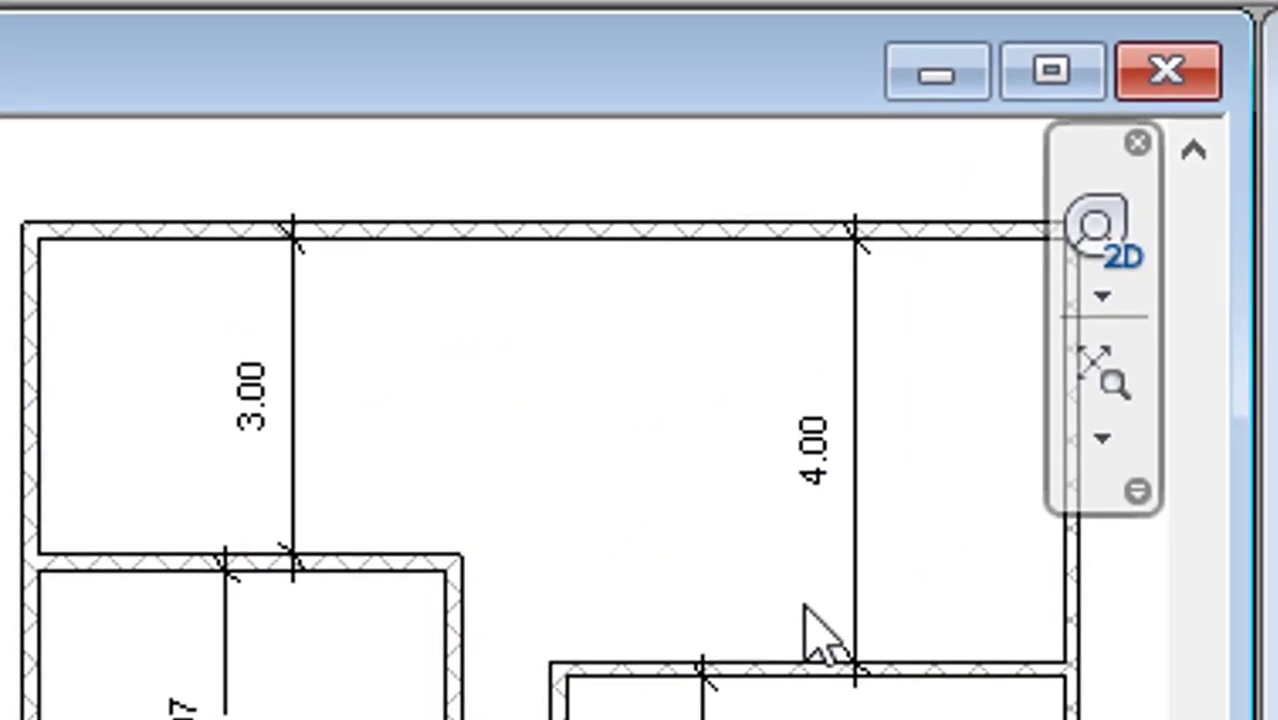
Move the wall below the top-right room so its depth becomes 4.50.
left_click(806, 660)
left_click(805, 458)
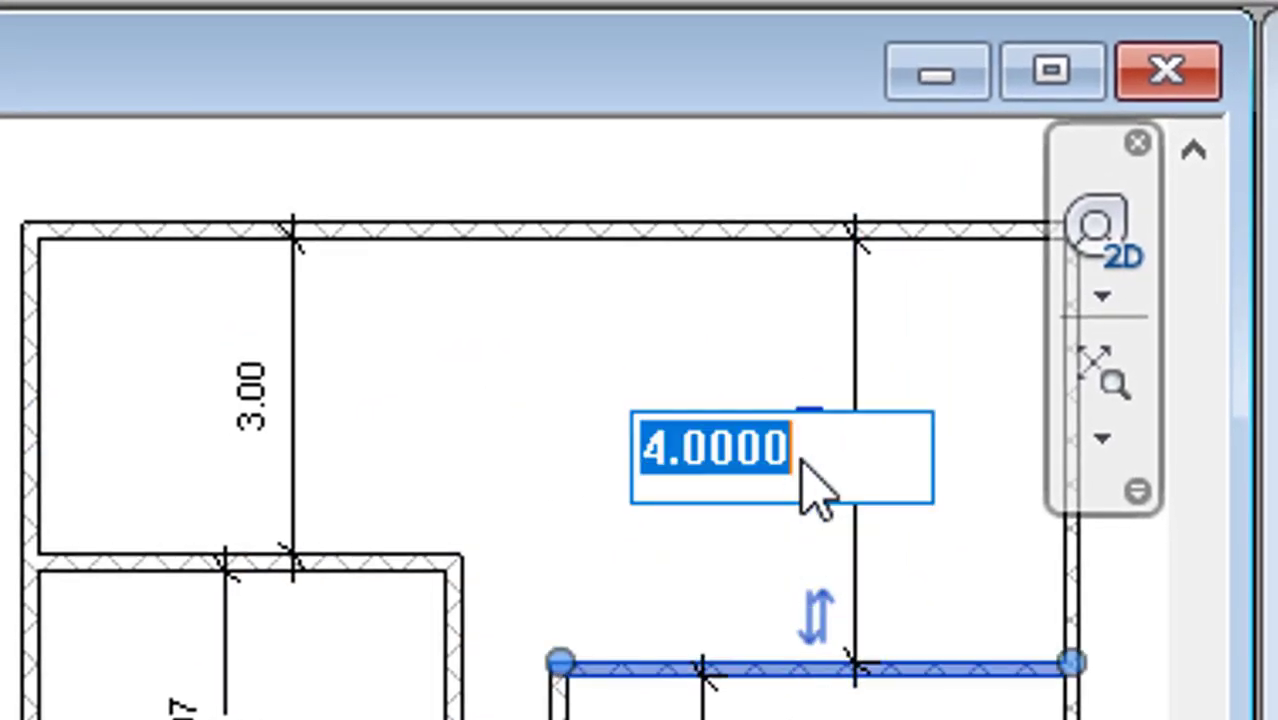
type("4.")
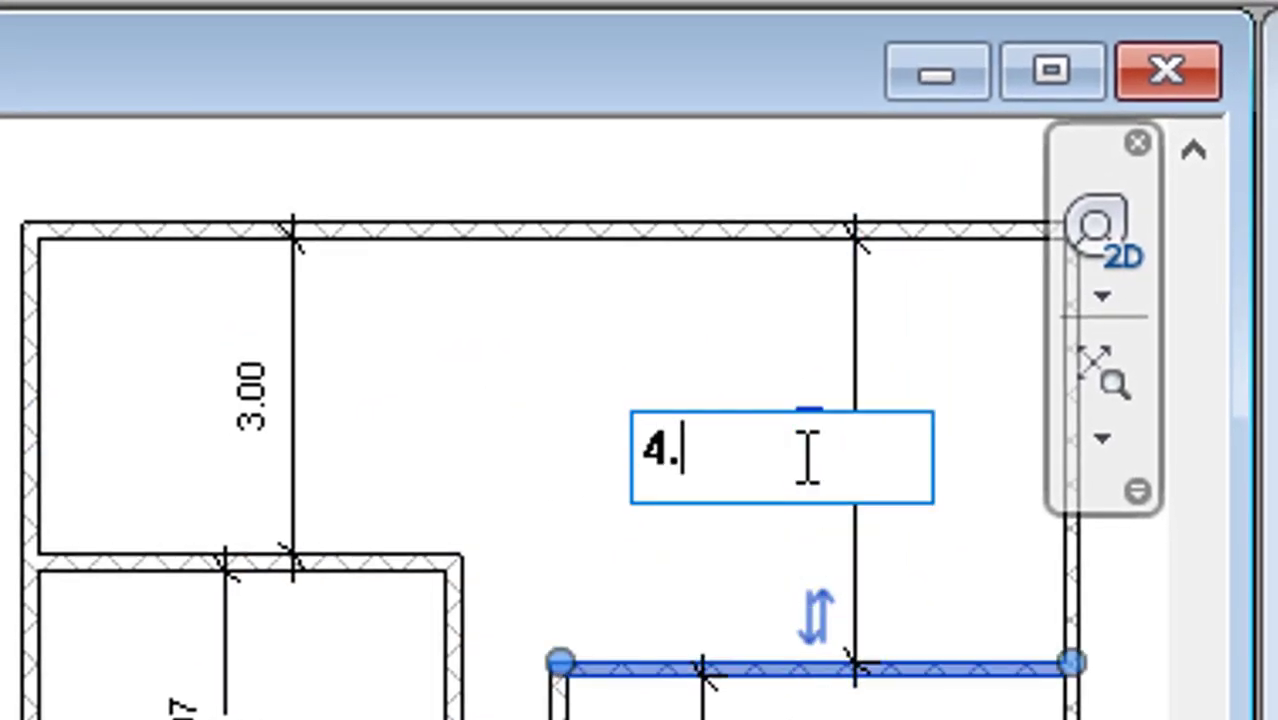
type("5")
key("Return")
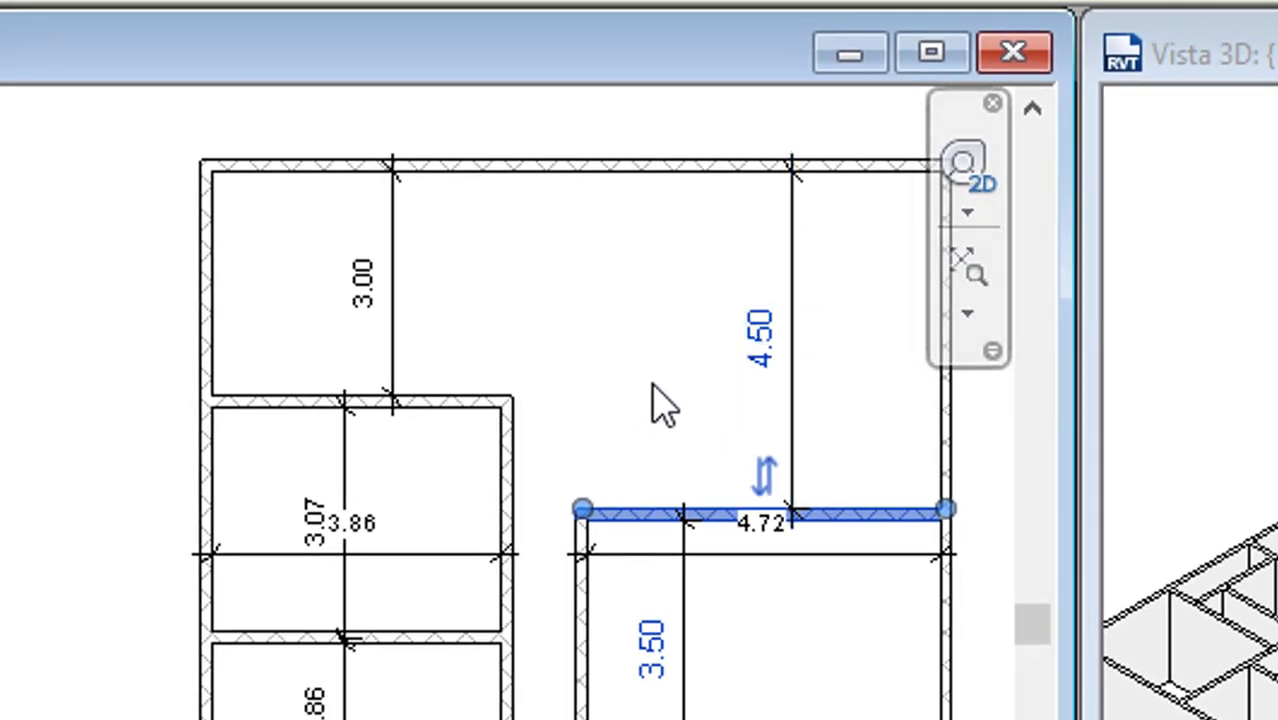
left_click(651, 386)
Draw a short wall from the corridor room's corner to the left wall, then select it.
scroll(575, 525, "up", 2)
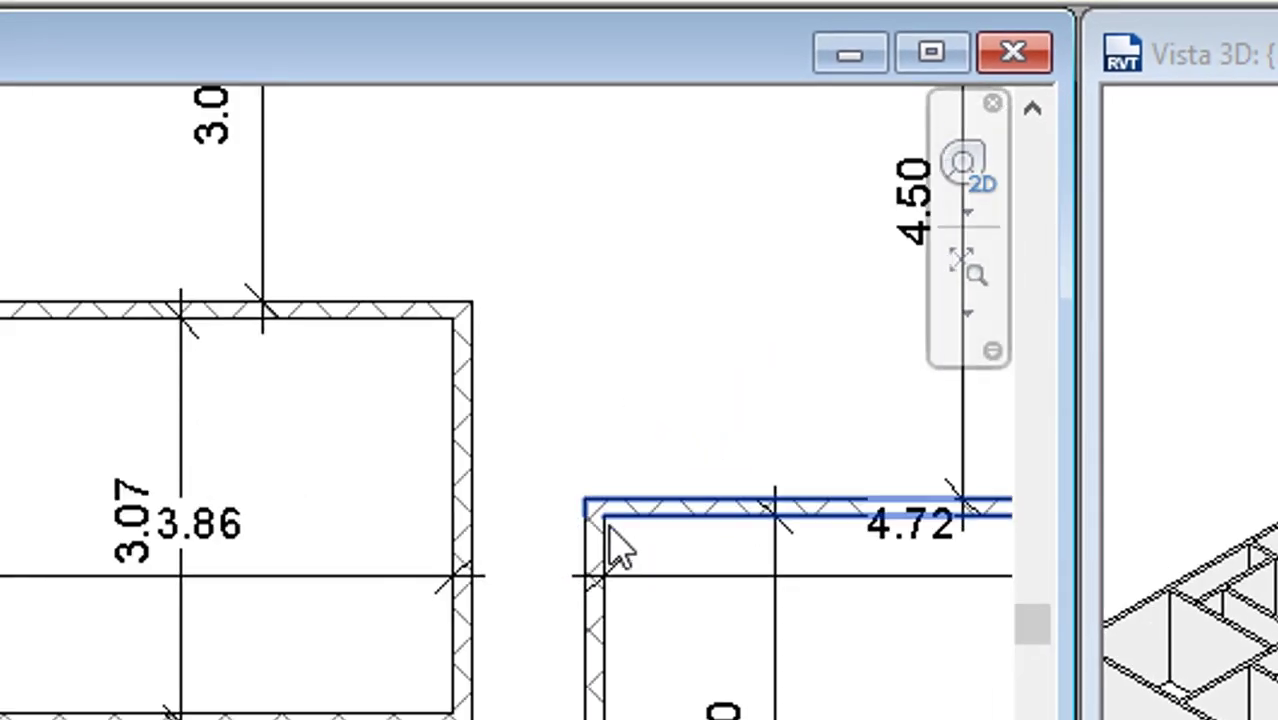
scroll(719, 522, "up", 1)
scroll(856, 499, "up", 1)
scroll(842, 458, "up", 3)
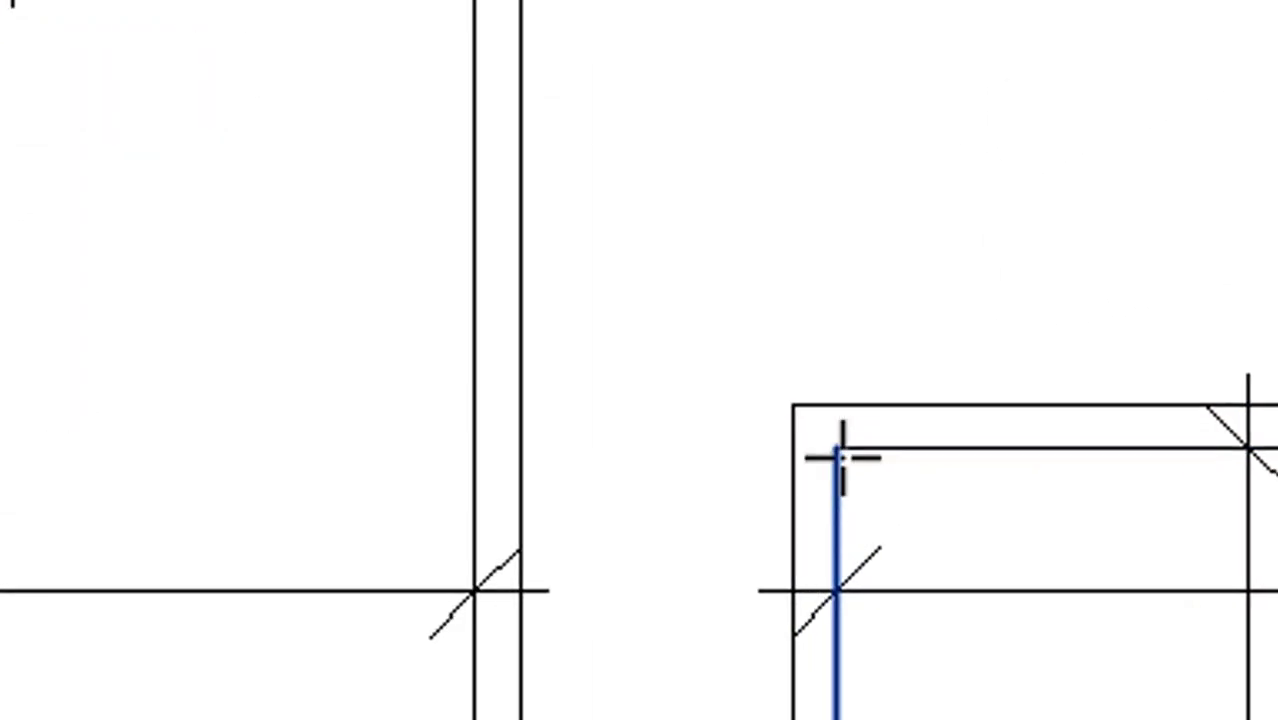
left_click(812, 425)
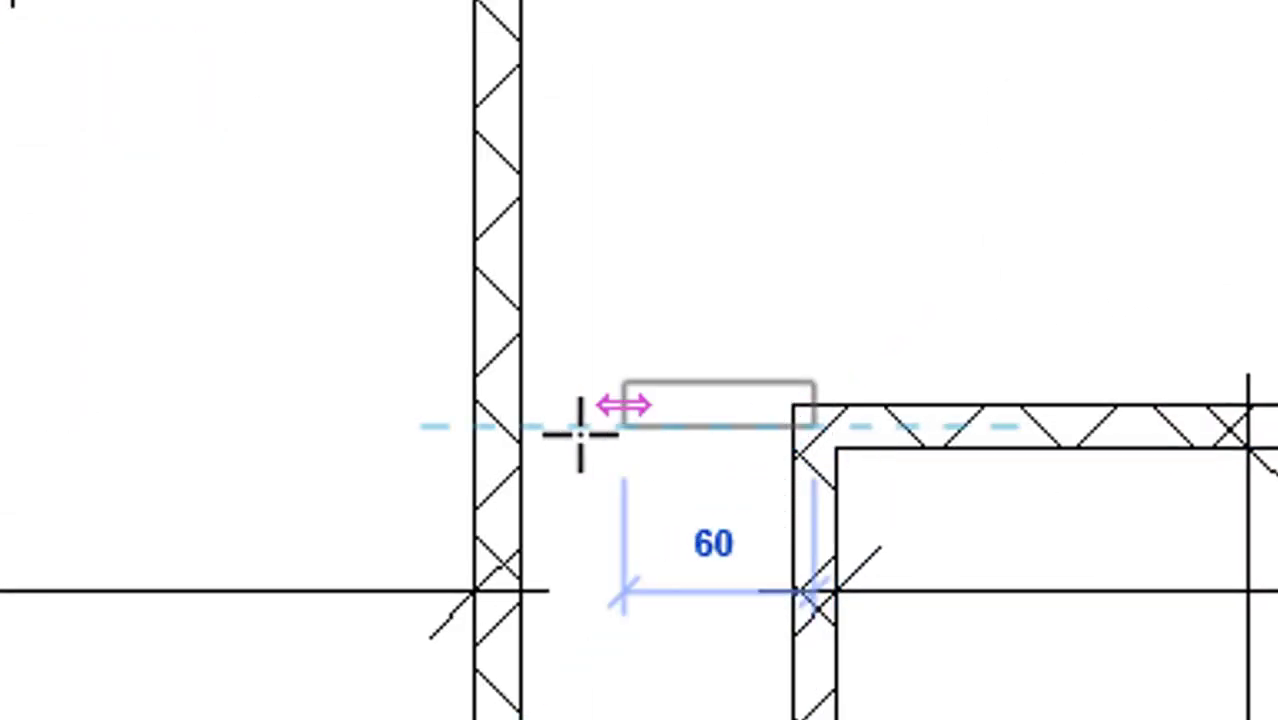
left_click(530, 428)
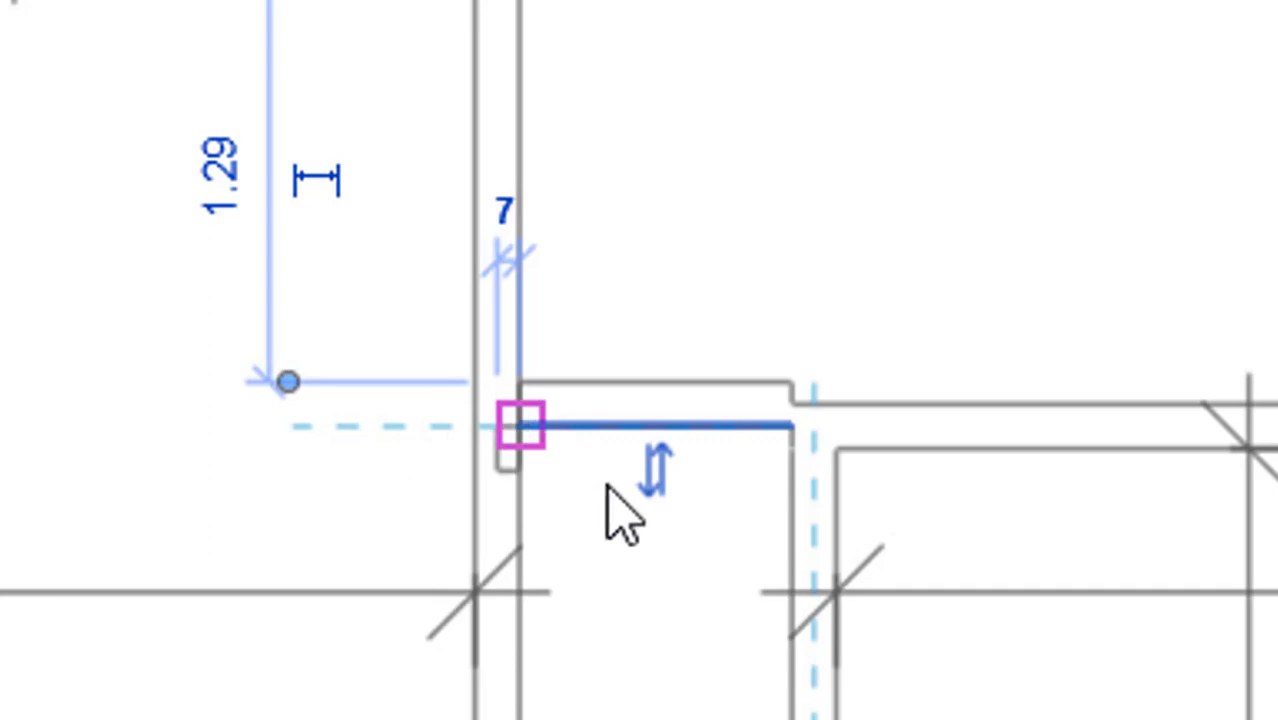
key("Escape")
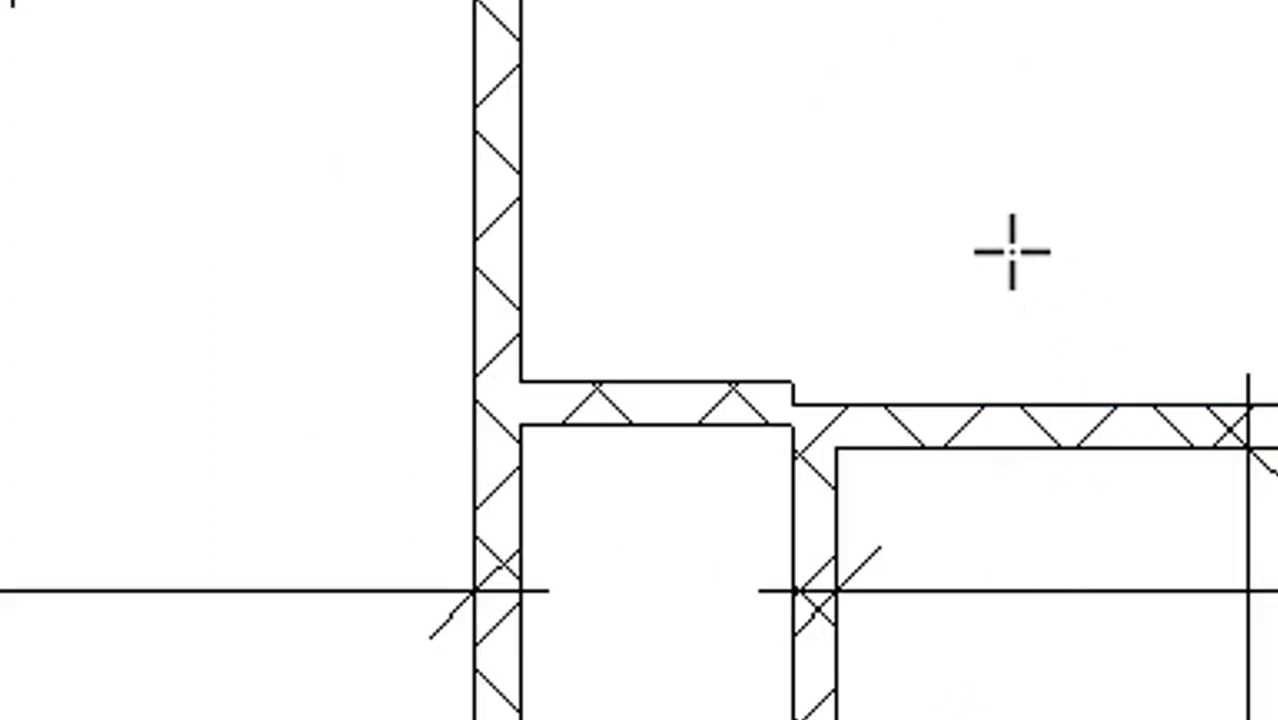
left_click(676, 428)
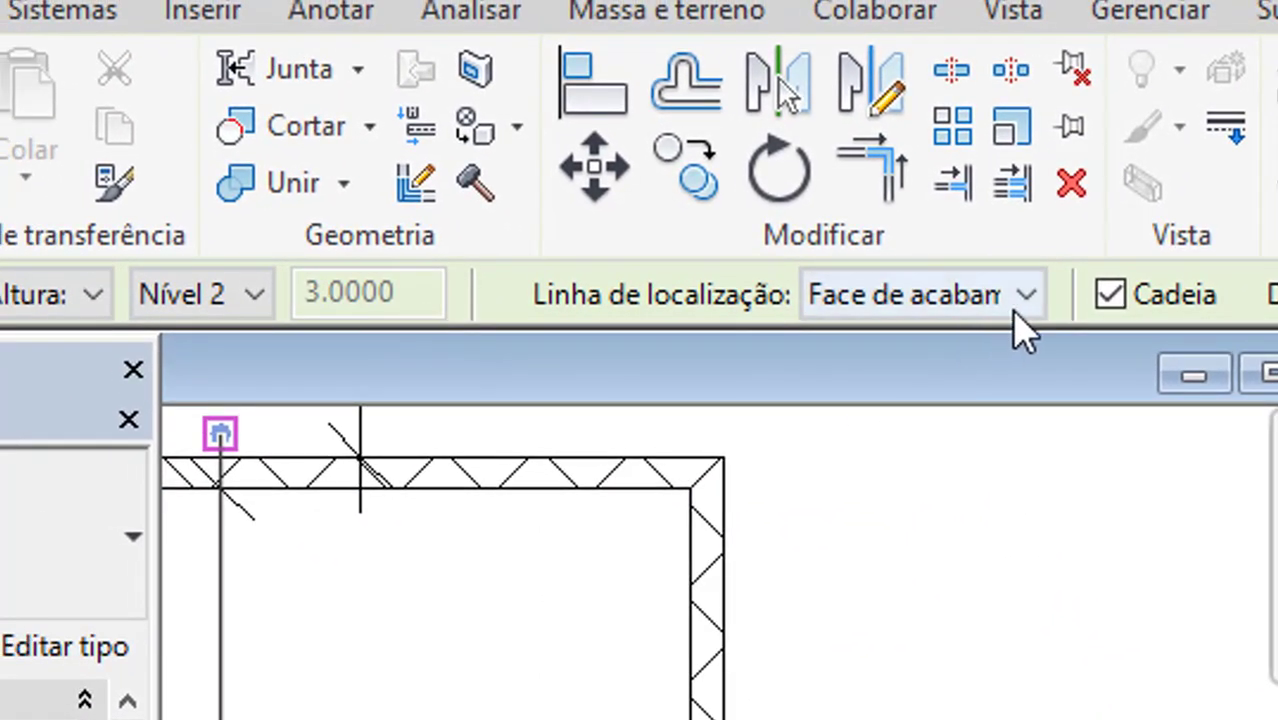
Set Location Line to Wall Centerline and draw a wall from the room corner to the left wall.
left_click(1024, 306)
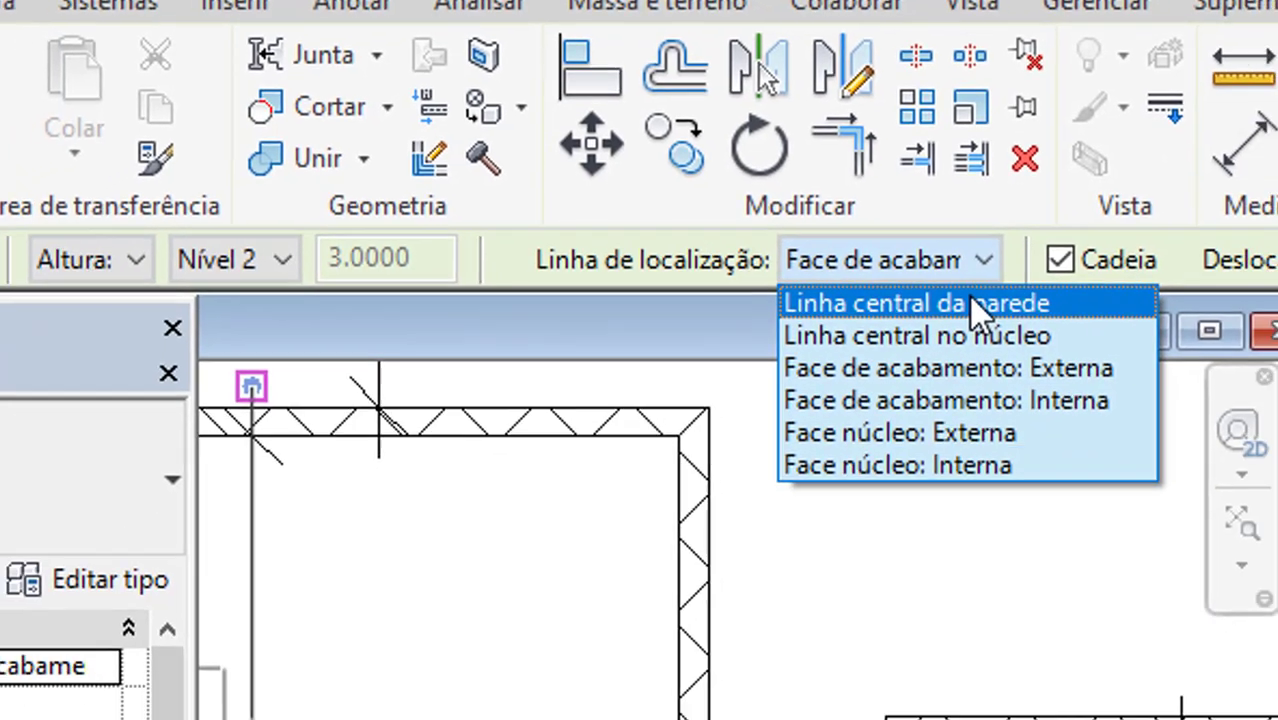
left_click(1018, 342)
left_click(480, 273)
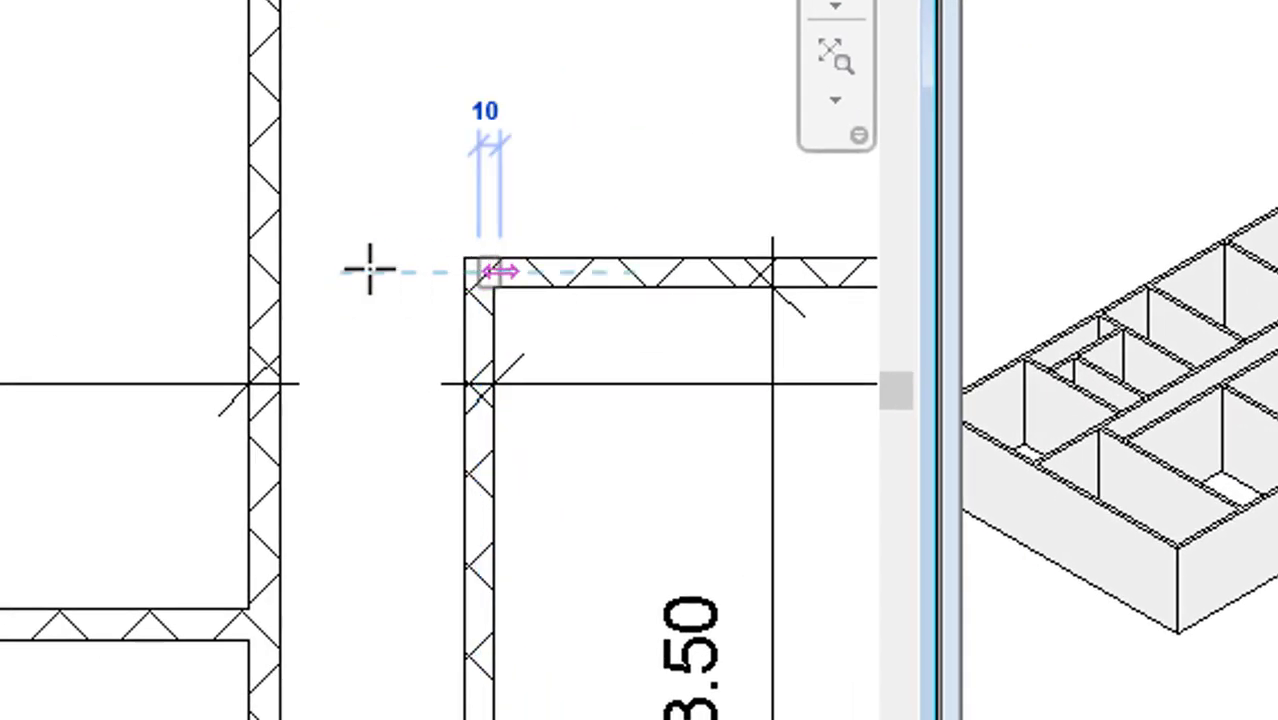
left_click(293, 270)
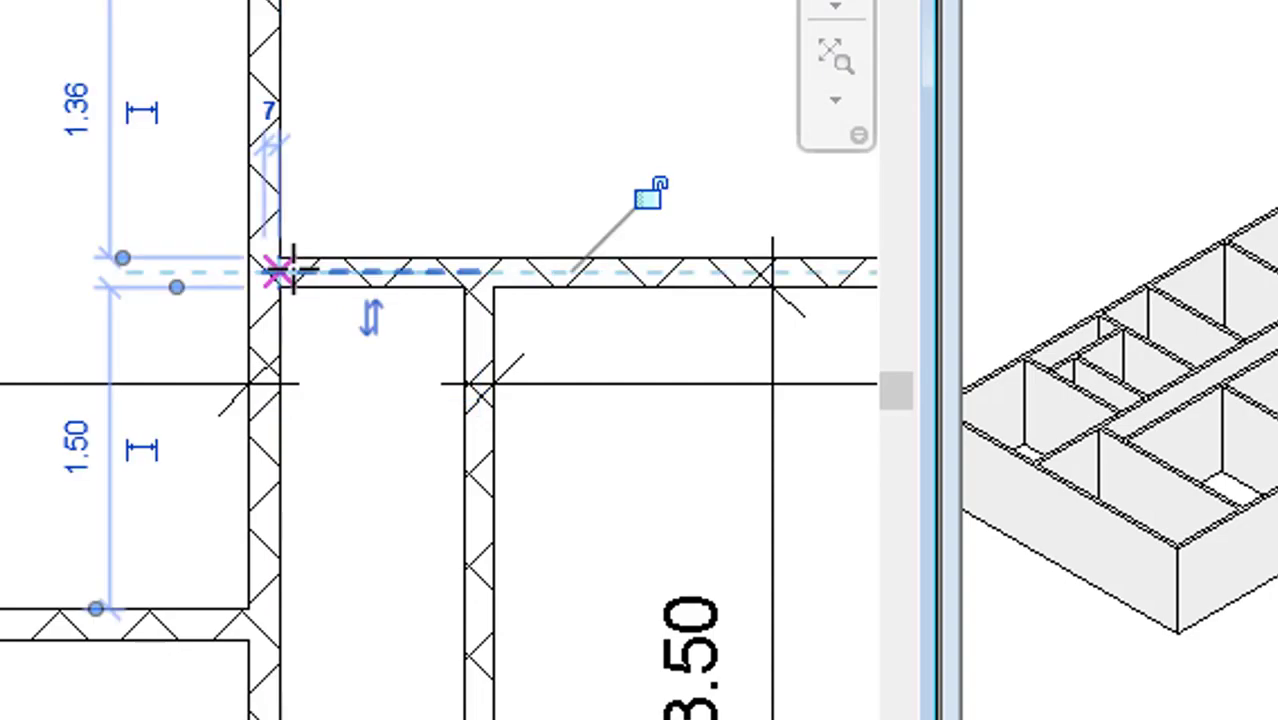
key("Escape")
scroll(505, 340, "down", 2)
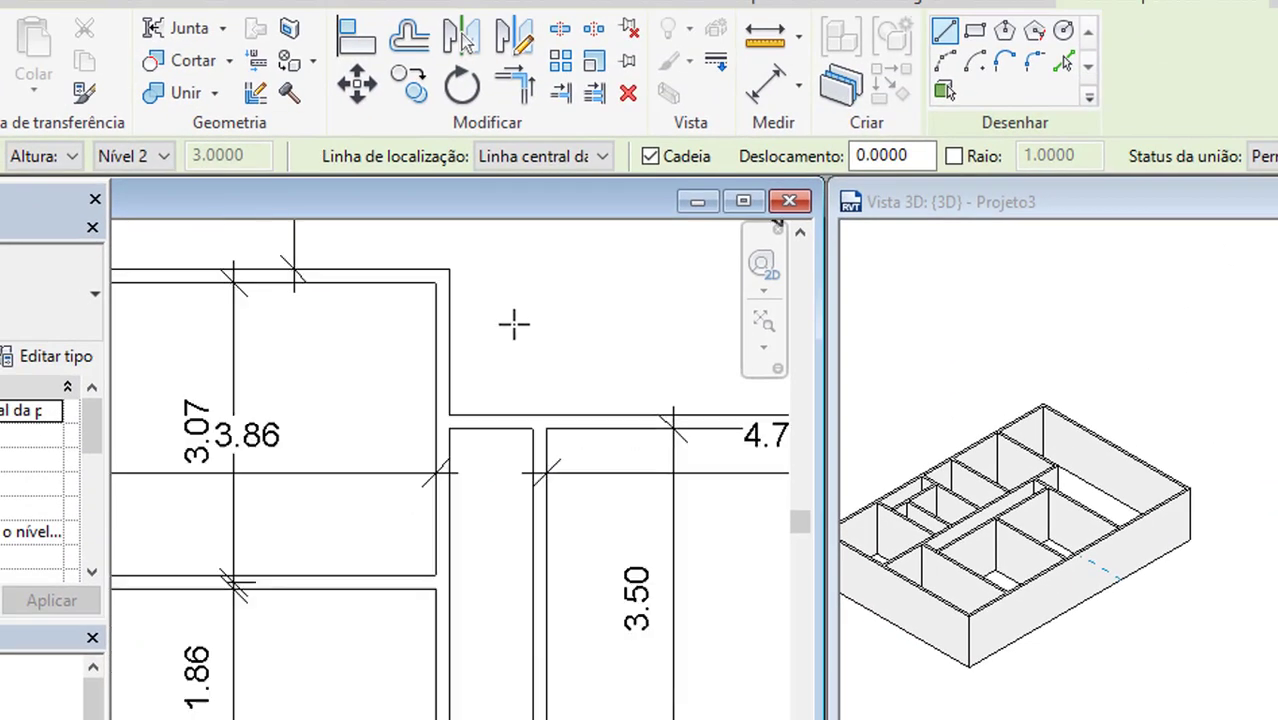
scroll(514, 322, "down", 2)
scroll(514, 387, "up", 2)
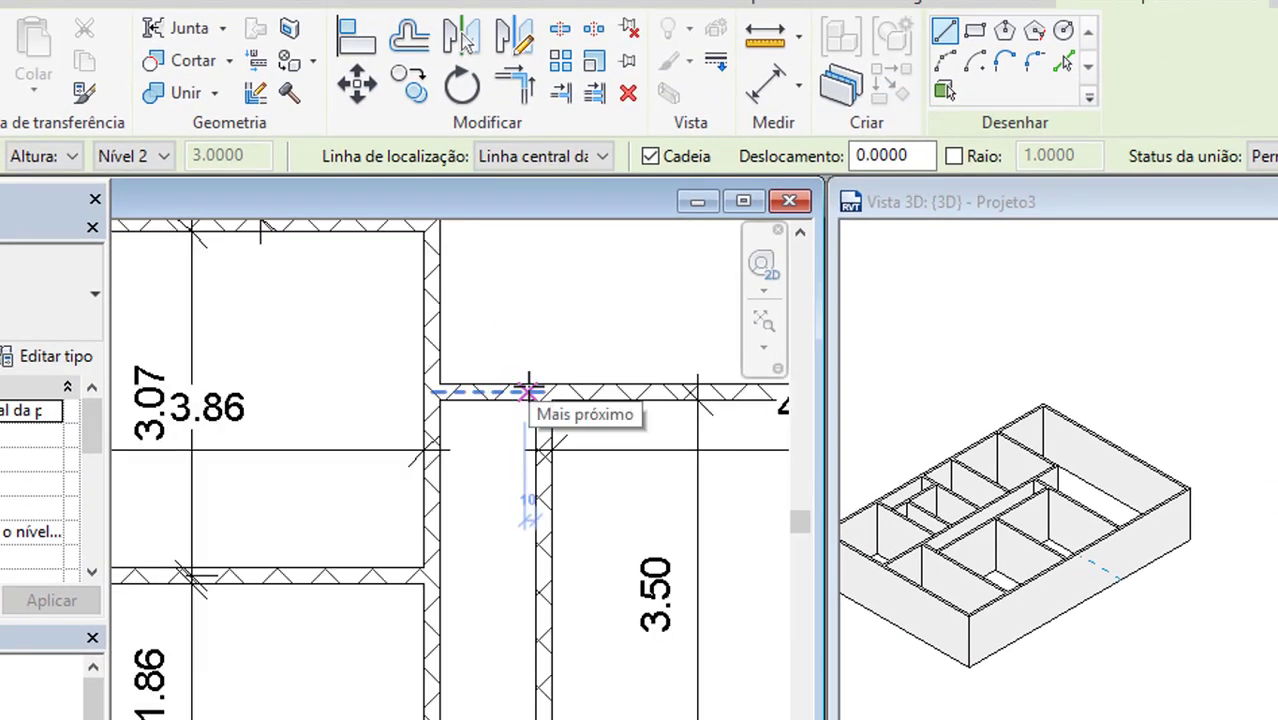
key("Escape")
scroll(529, 387, "up", 3)
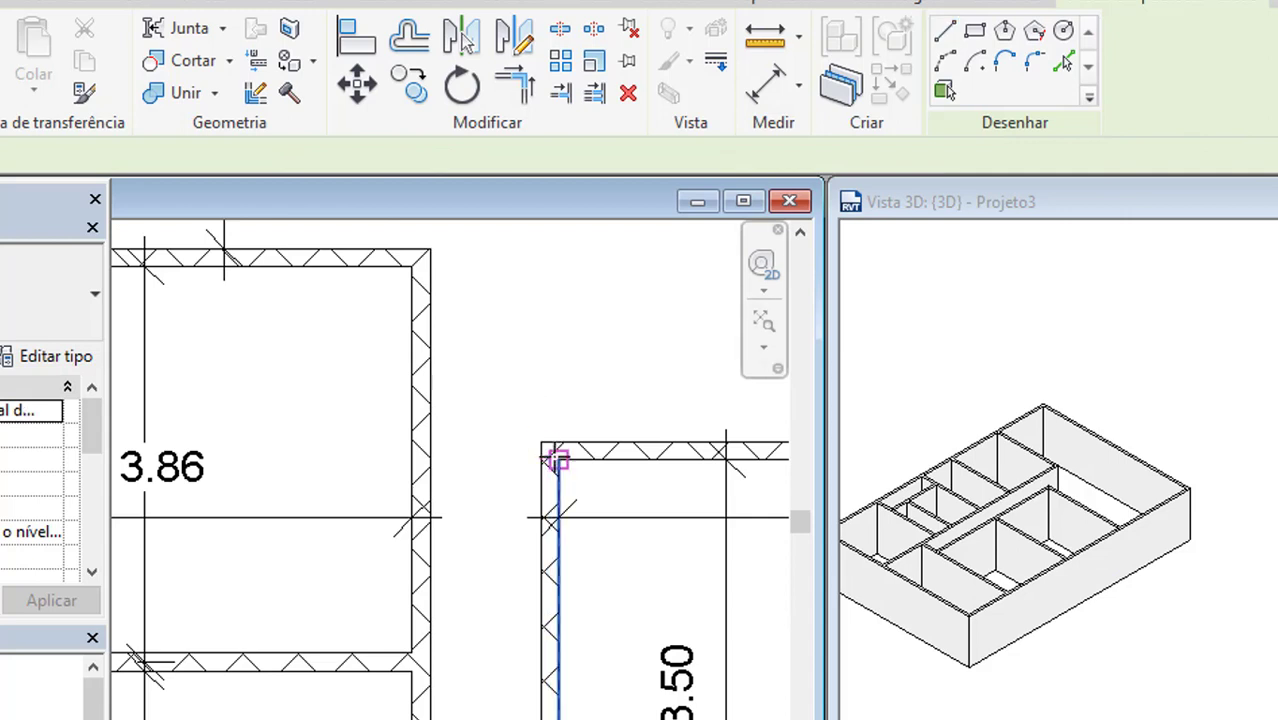
Redraw the short wall across the top of the corridor with WA.
key("w")
key("a")
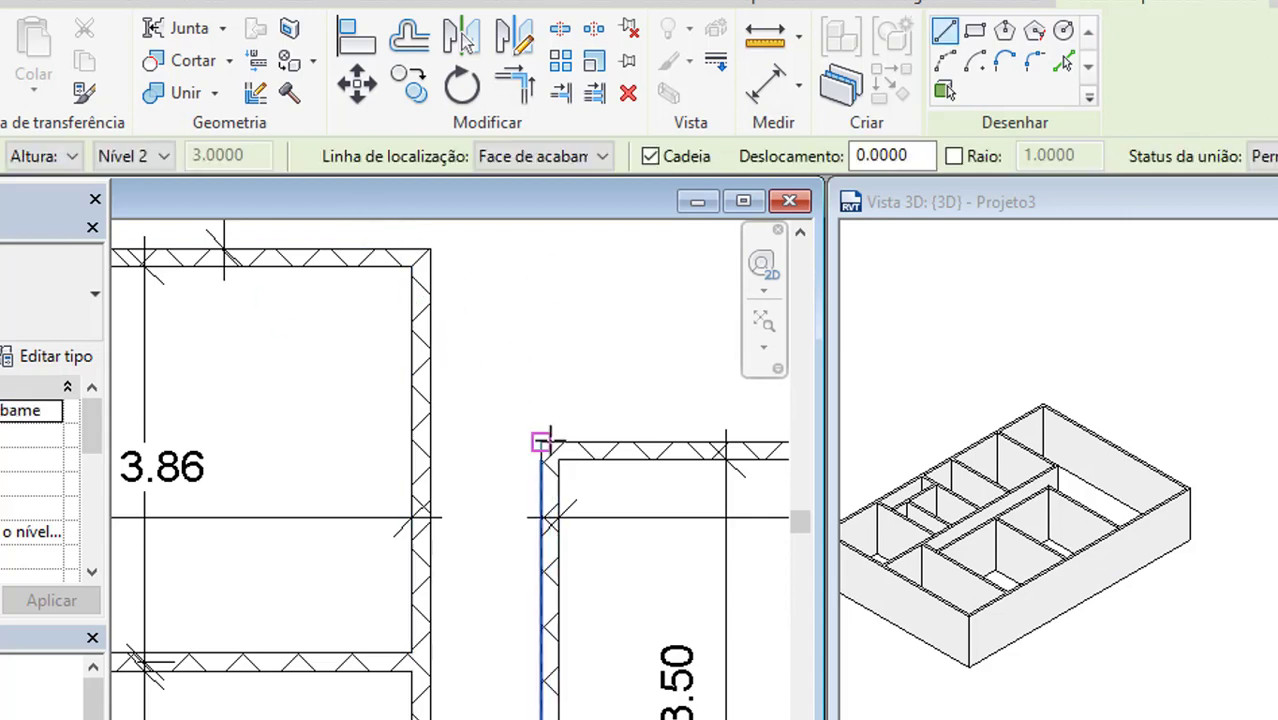
left_click(430, 441)
left_click(430, 441)
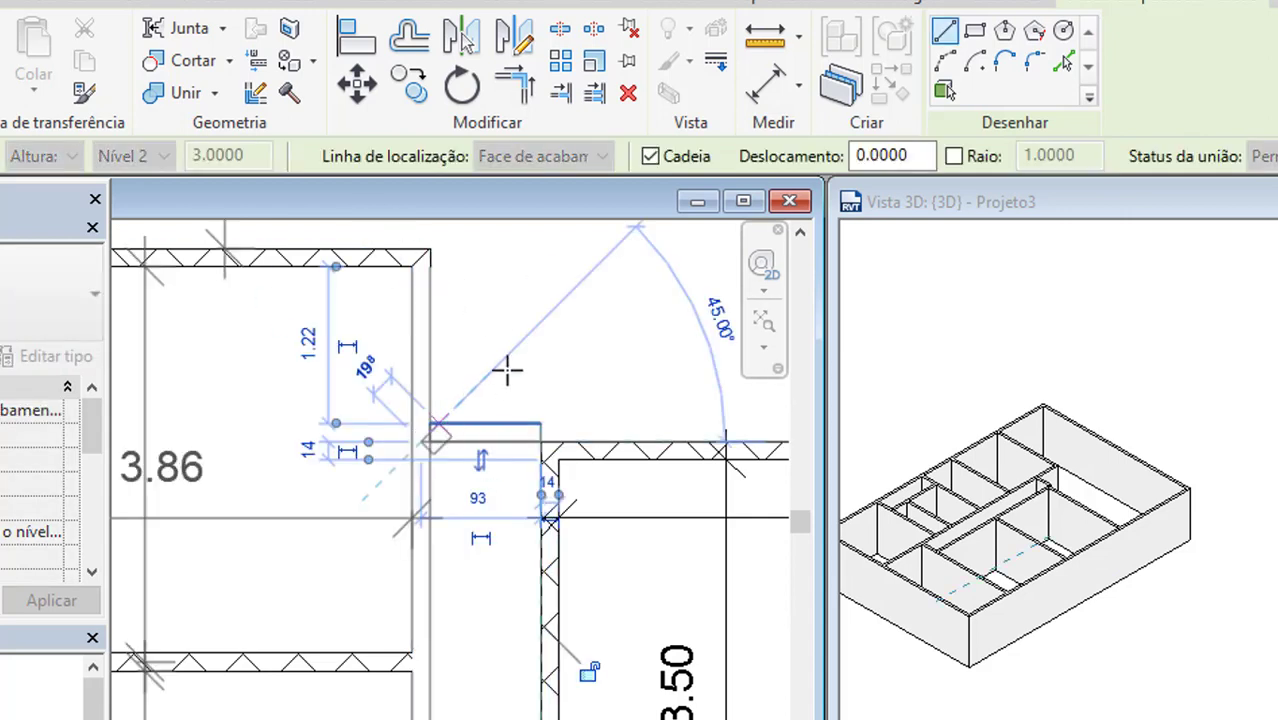
key("Escape")
key("Escape")
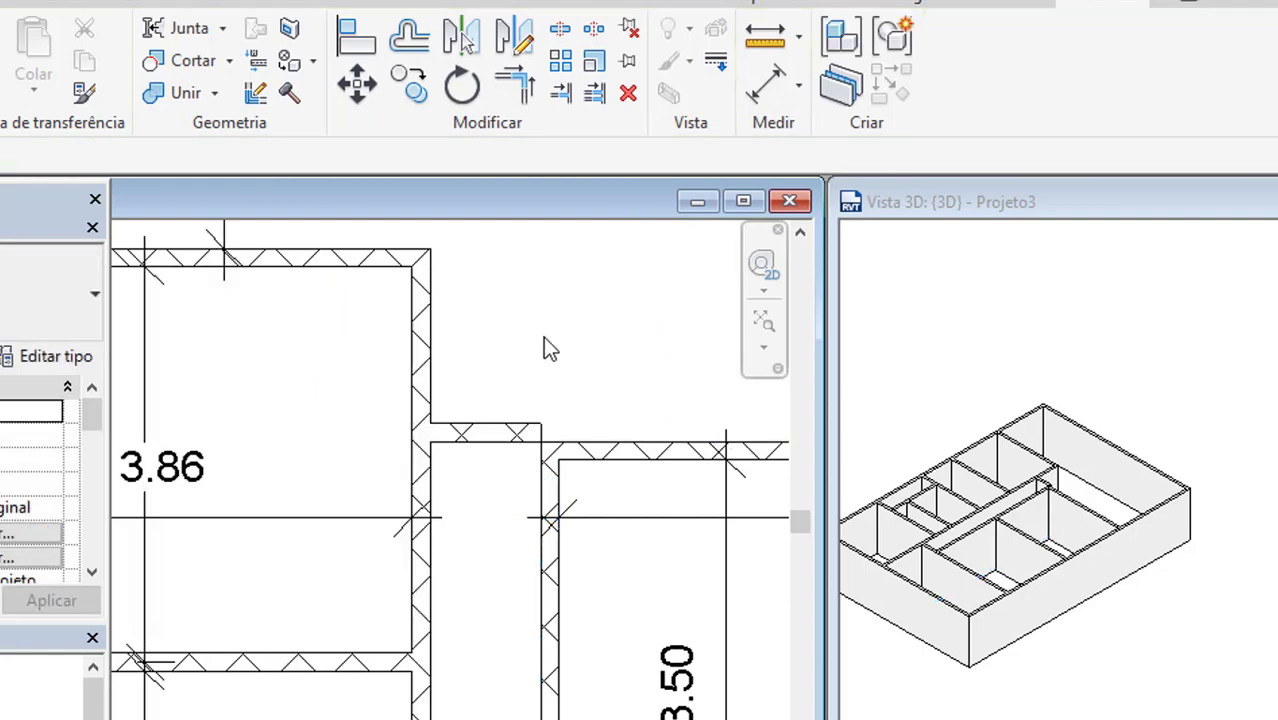
Try the AL Align tool, cancel it, and select the left exterior wall.
key("a")
key("l")
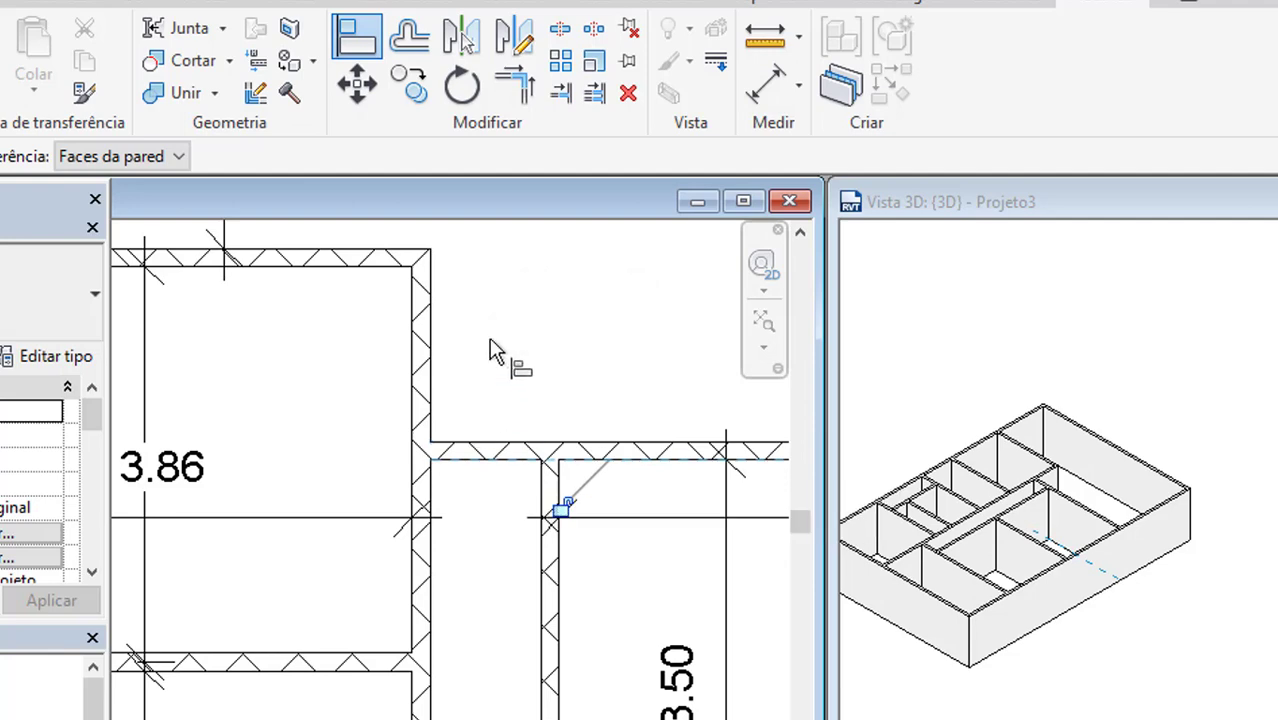
scroll(499, 354, "down", 3)
scroll(640, 360, "down", 2)
key("Escape")
scroll(535, 390, "up", 2)
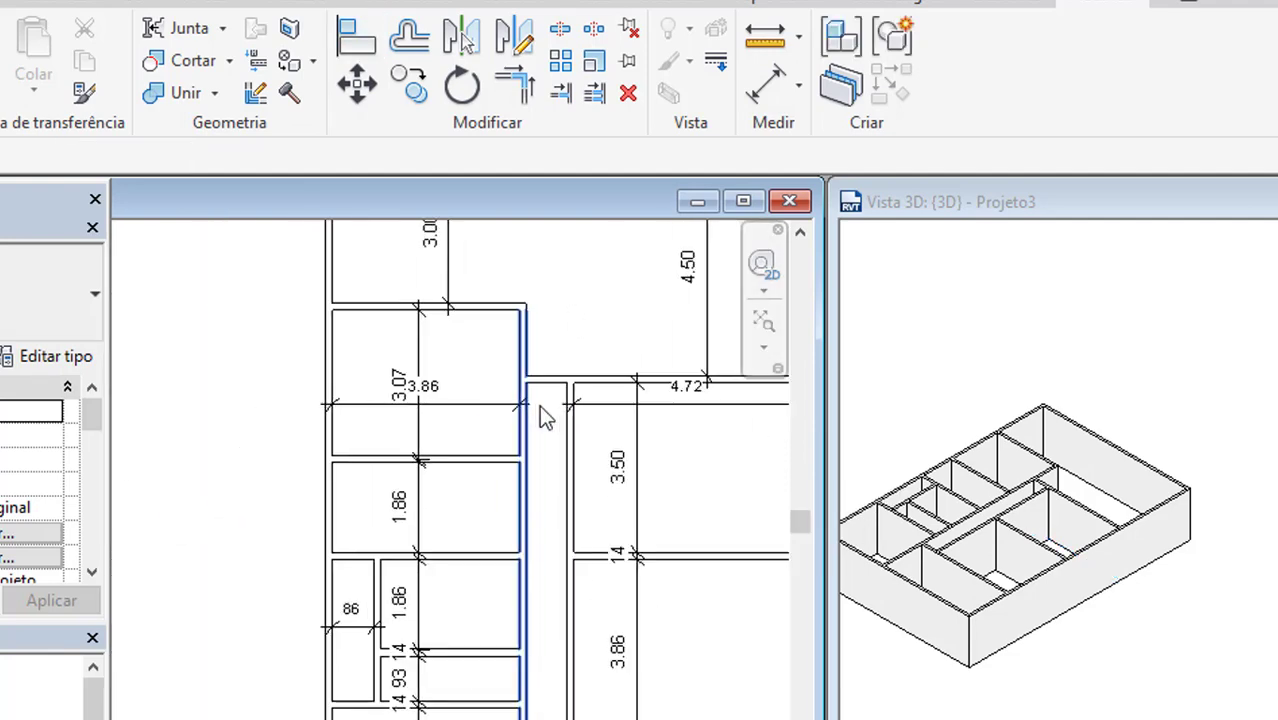
left_click(327, 384)
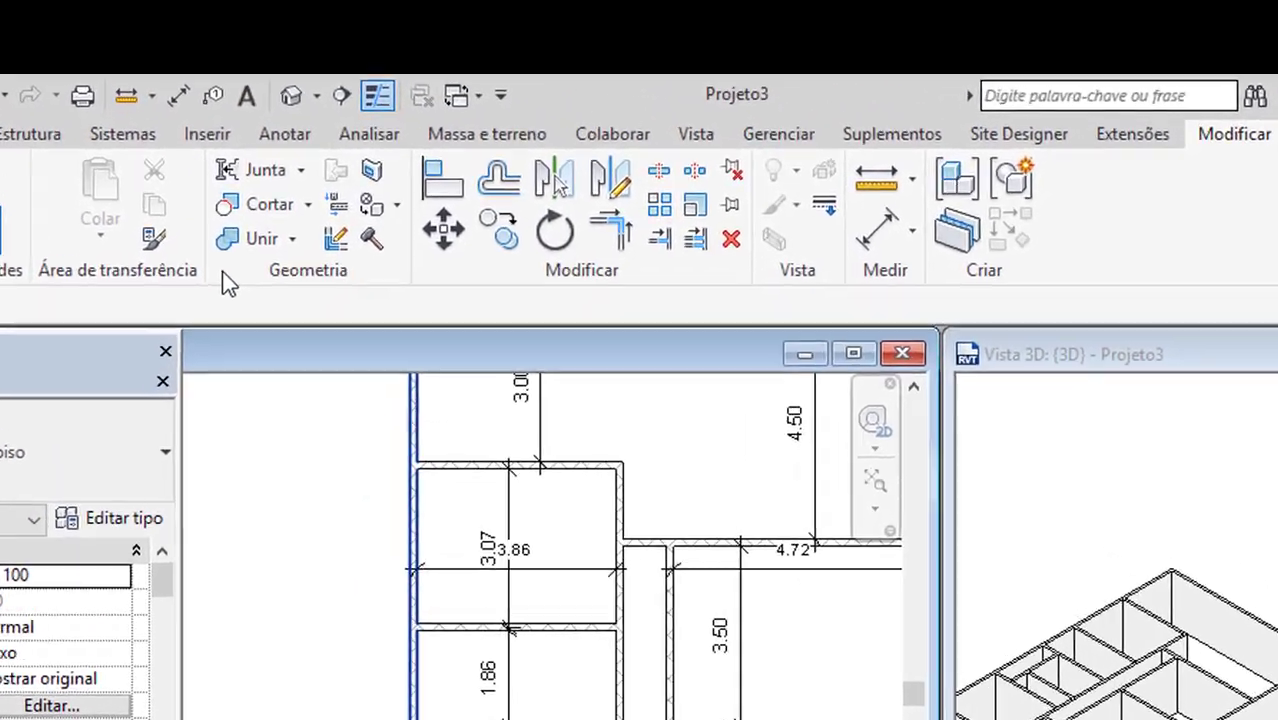
key("d")
key("i")
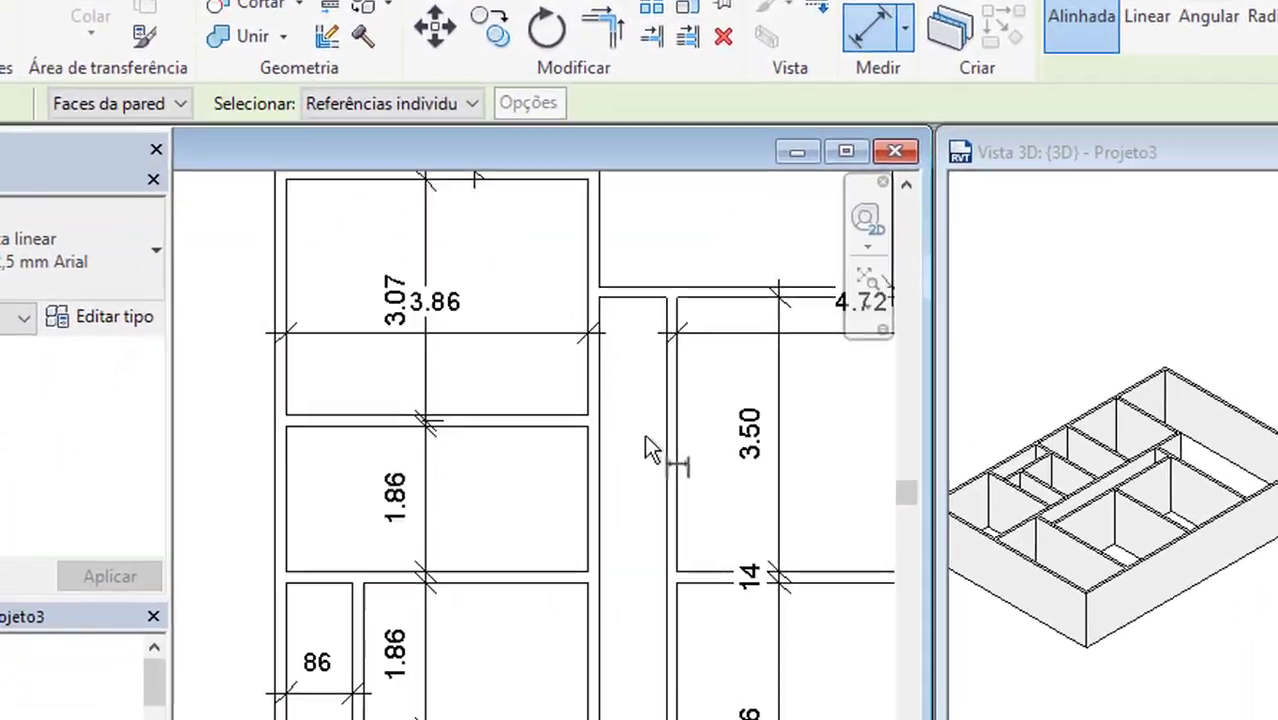
Add a dimension measuring the corridor width between its two wall faces.
left_click(556, 338)
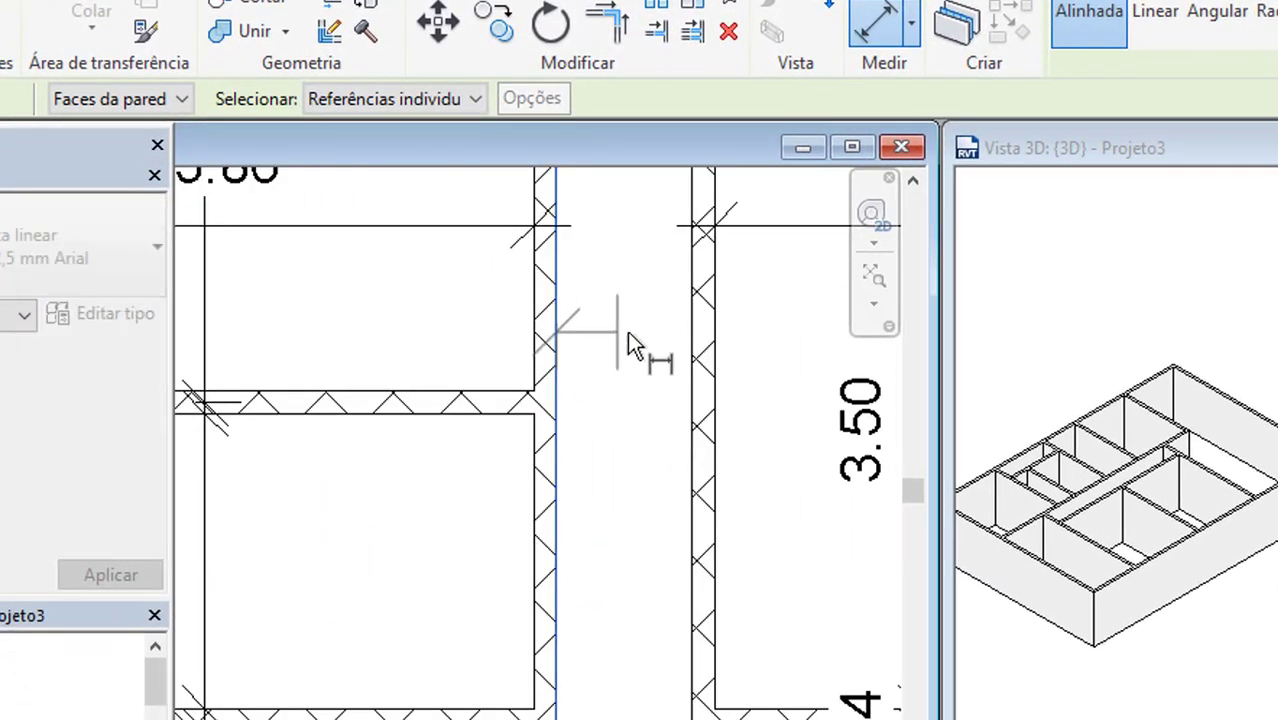
left_click(686, 340)
left_click(680, 372)
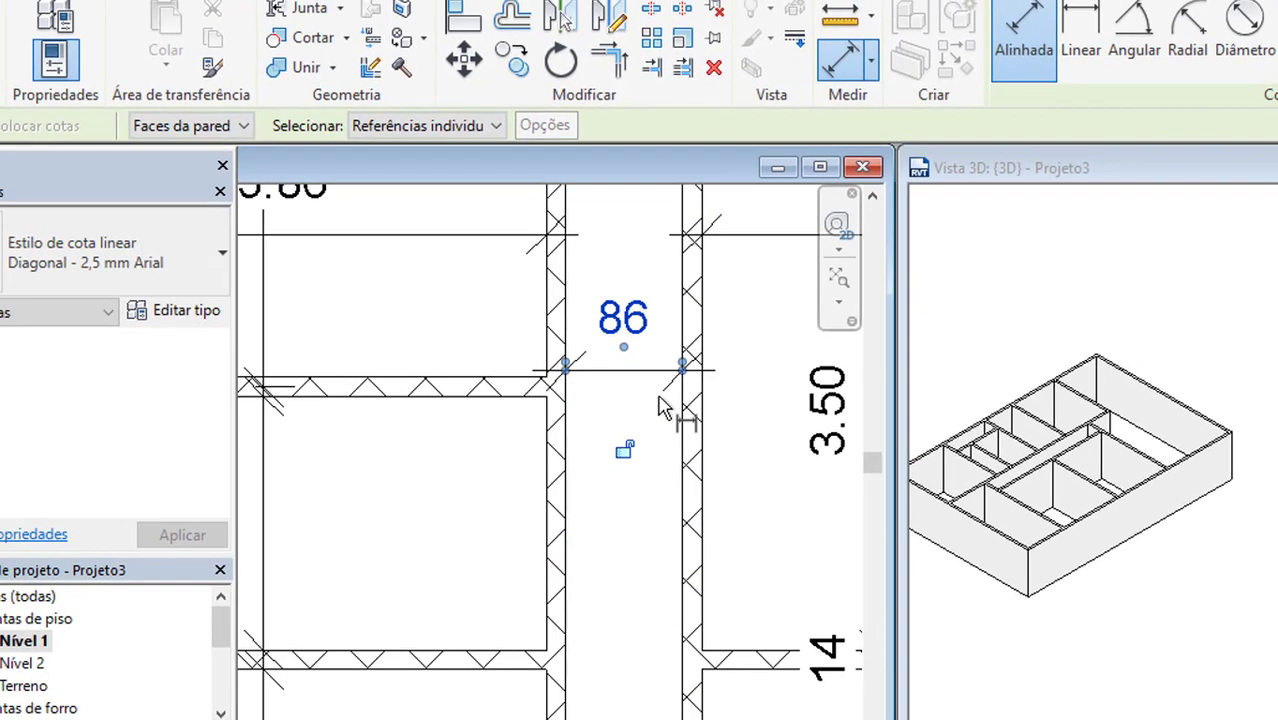
scroll(660, 408, "down", 2)
scroll(660, 410, "down", 2)
scroll(665, 420, "down", 2)
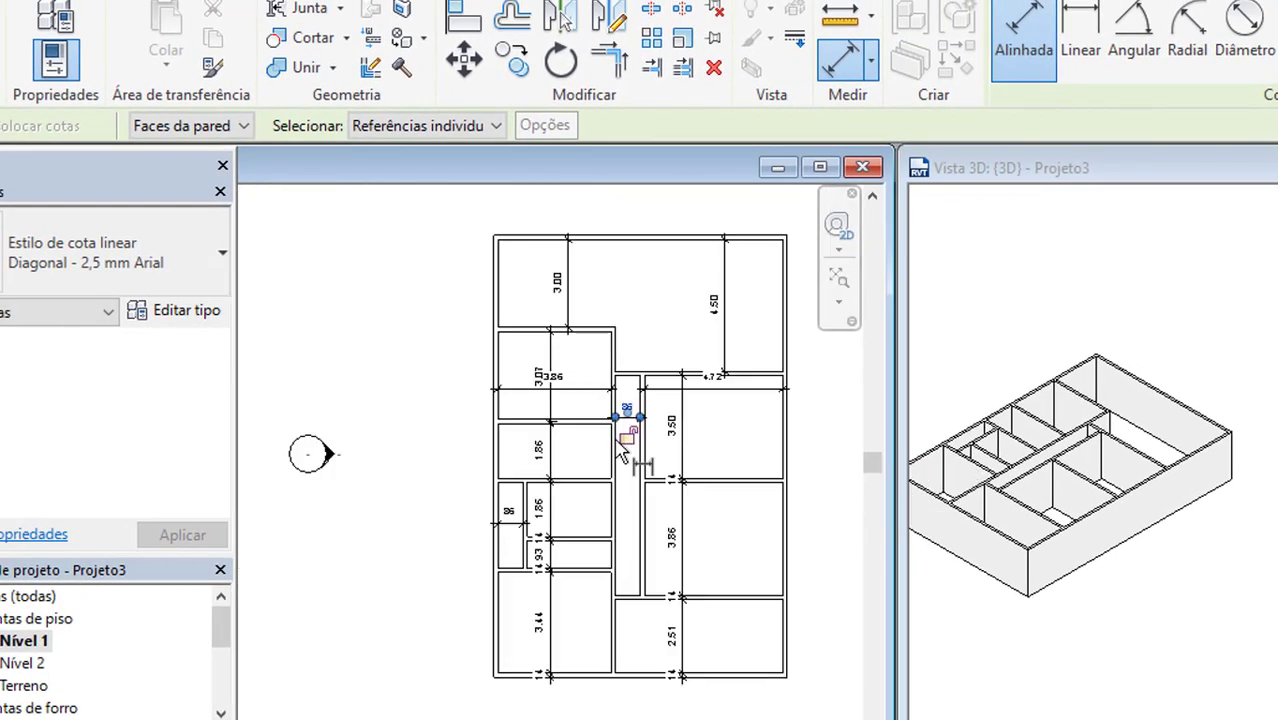
scroll(700, 447, "up", 3)
scroll(703, 392, "up", 3)
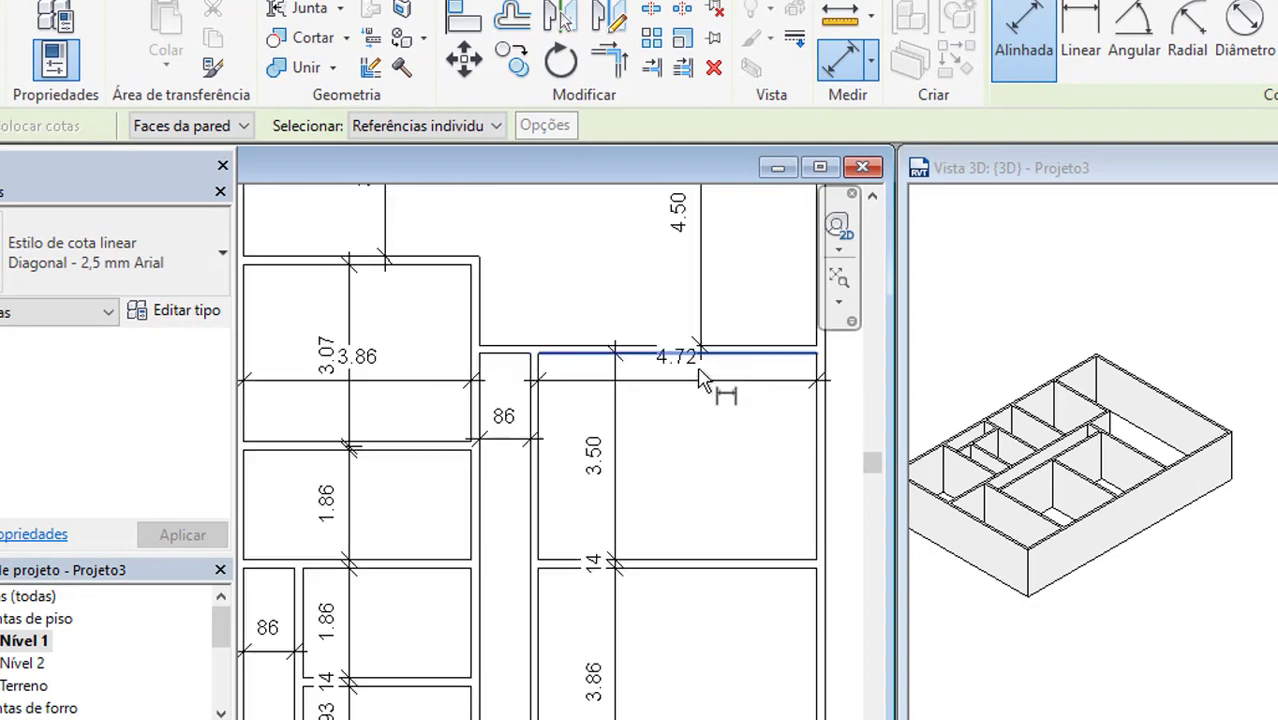
key("Escape")
scroll(505, 425, "up", 1)
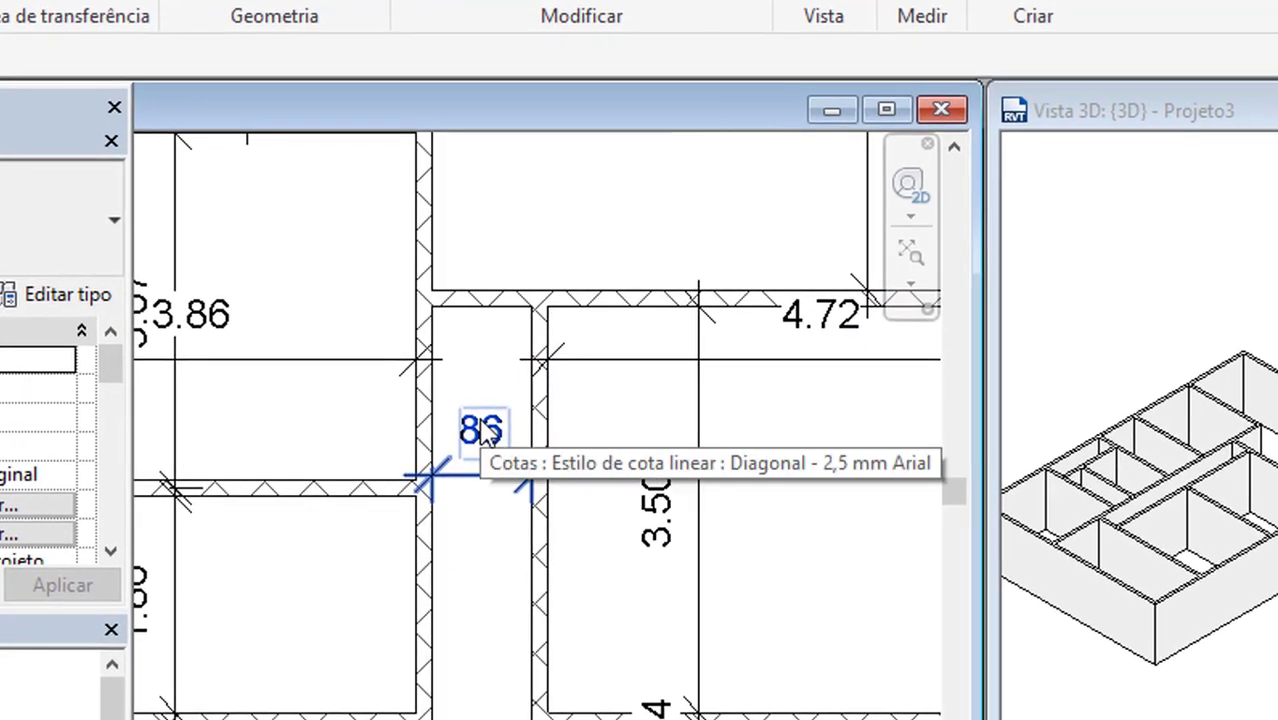
scroll(760, 480, "down", 2)
scroll(700, 460, "down", 2)
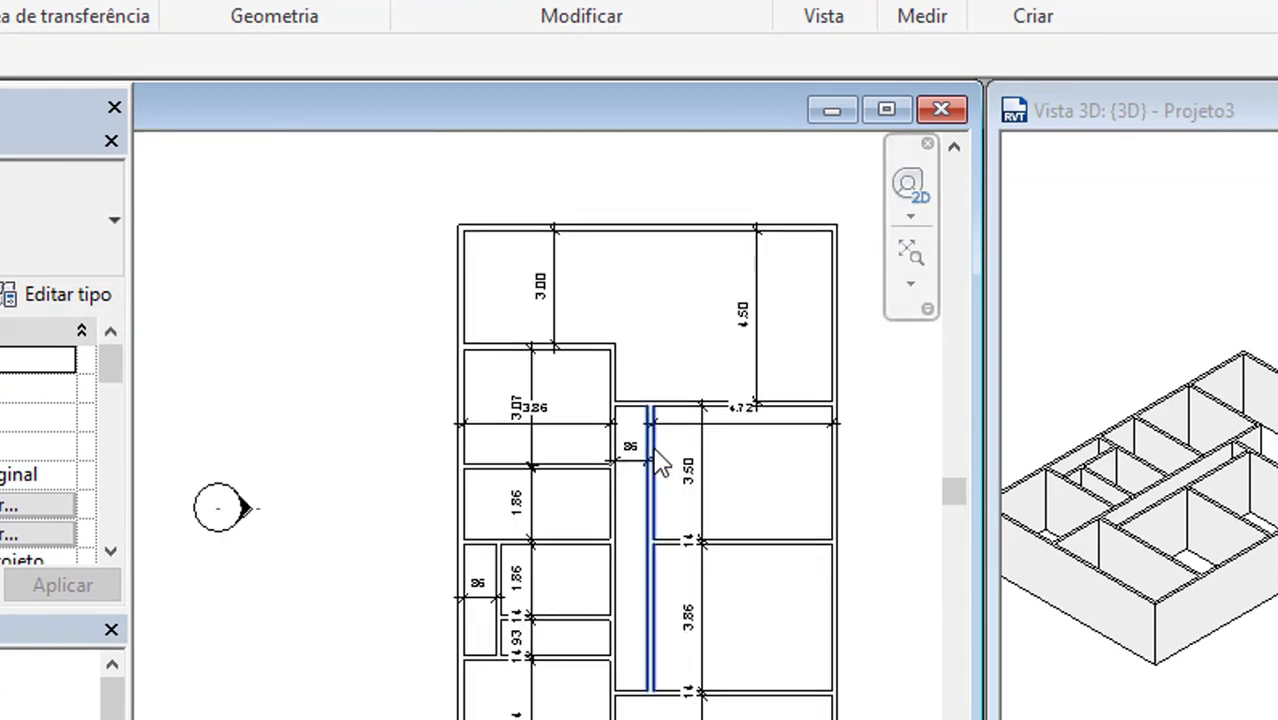
scroll(760, 430, "up", 3)
Move the wall between corridor and room so the 4.72 room width becomes 4.00.
left_click(728, 440)
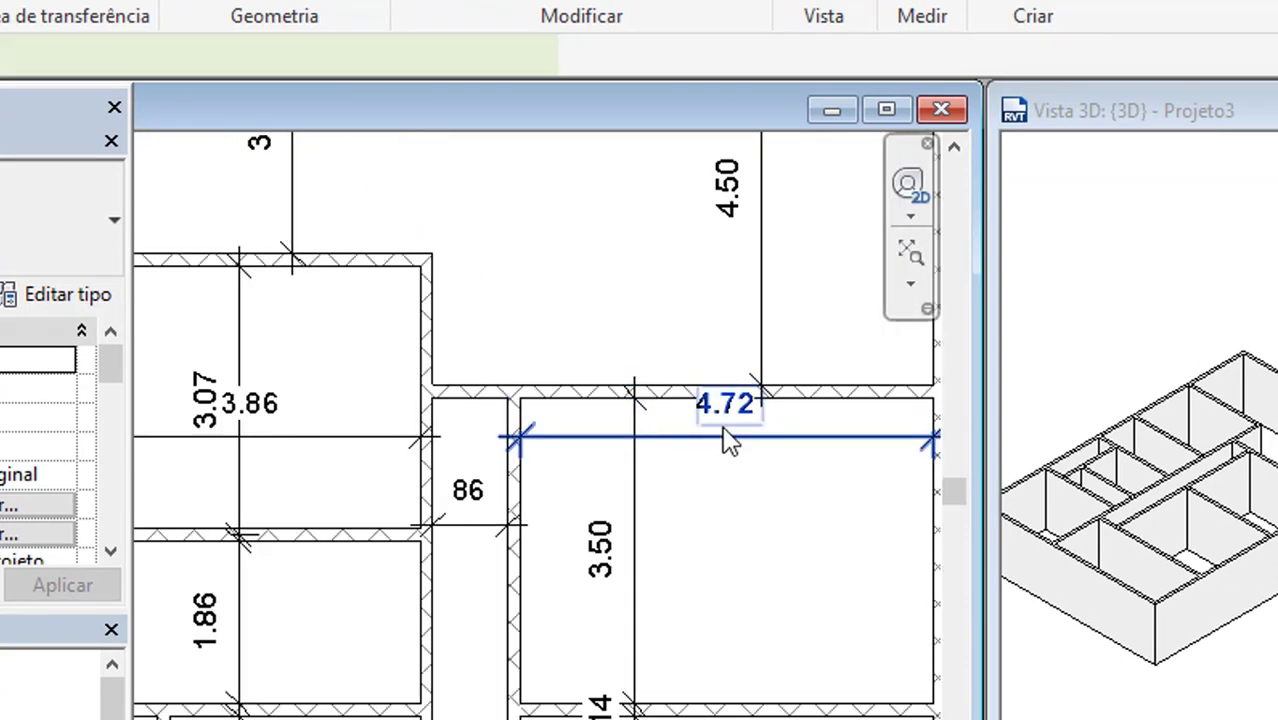
left_click(517, 480)
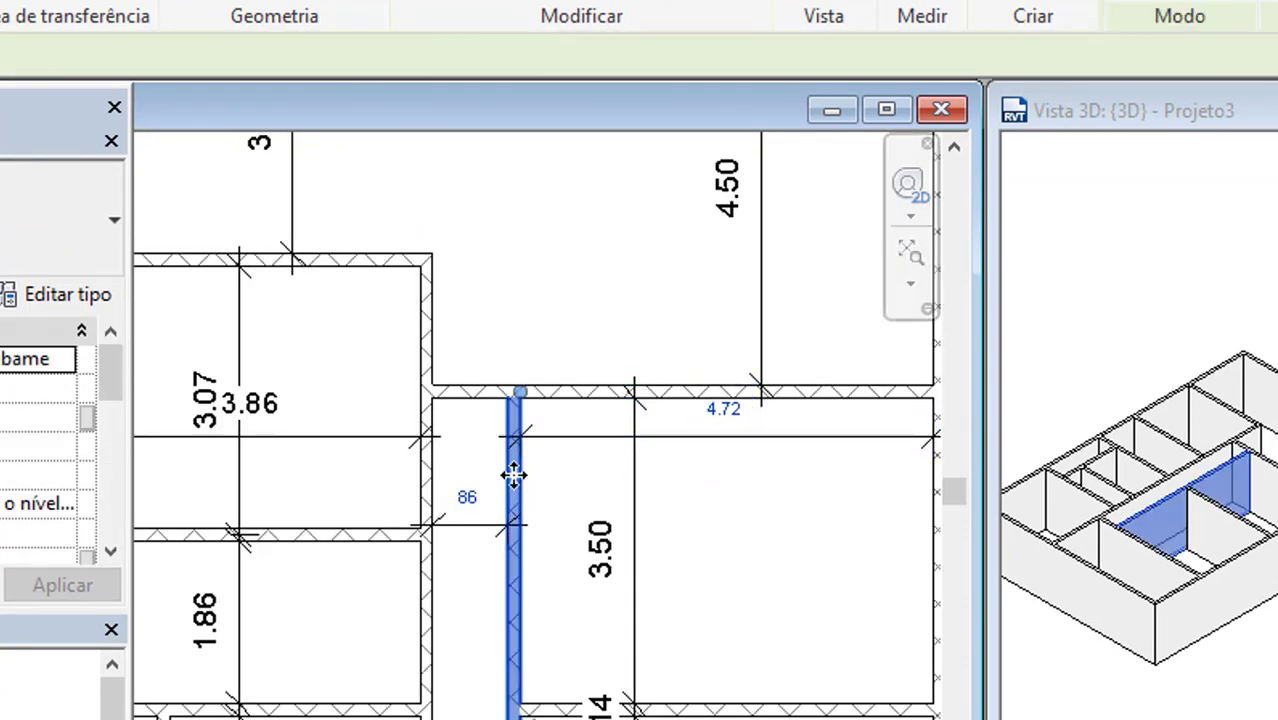
left_click(721, 408)
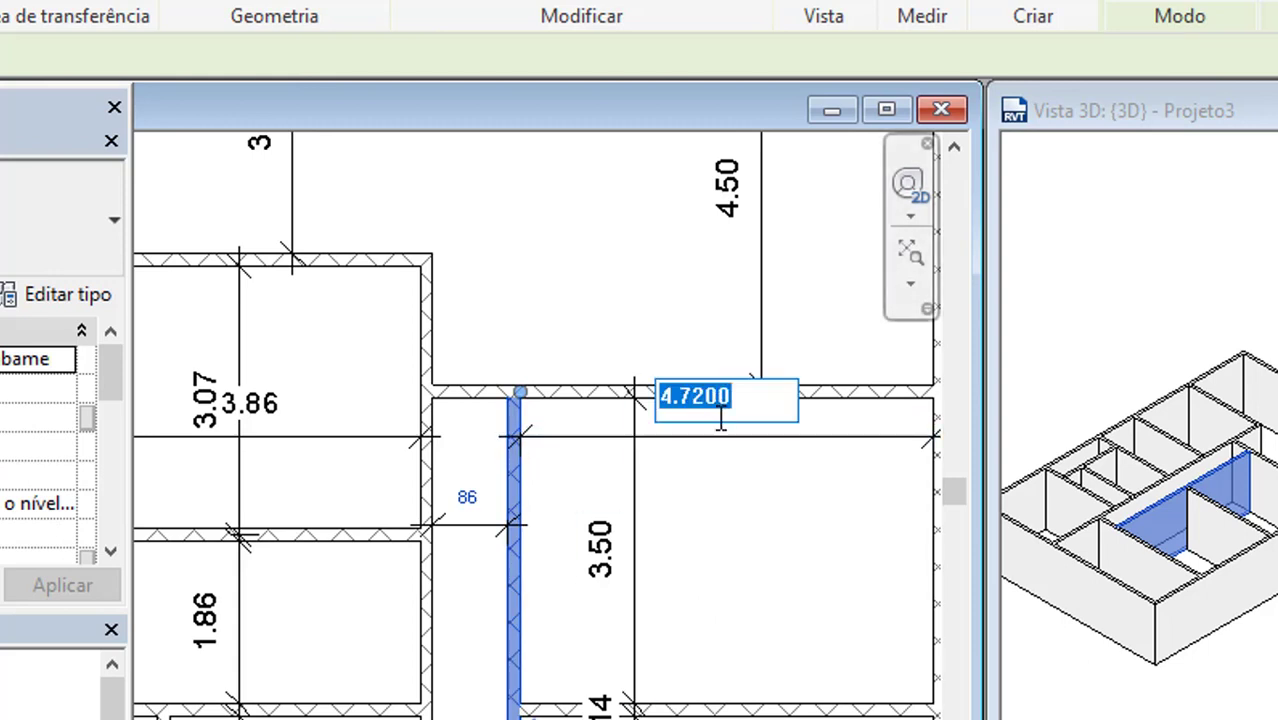
type("4")
key("Return")
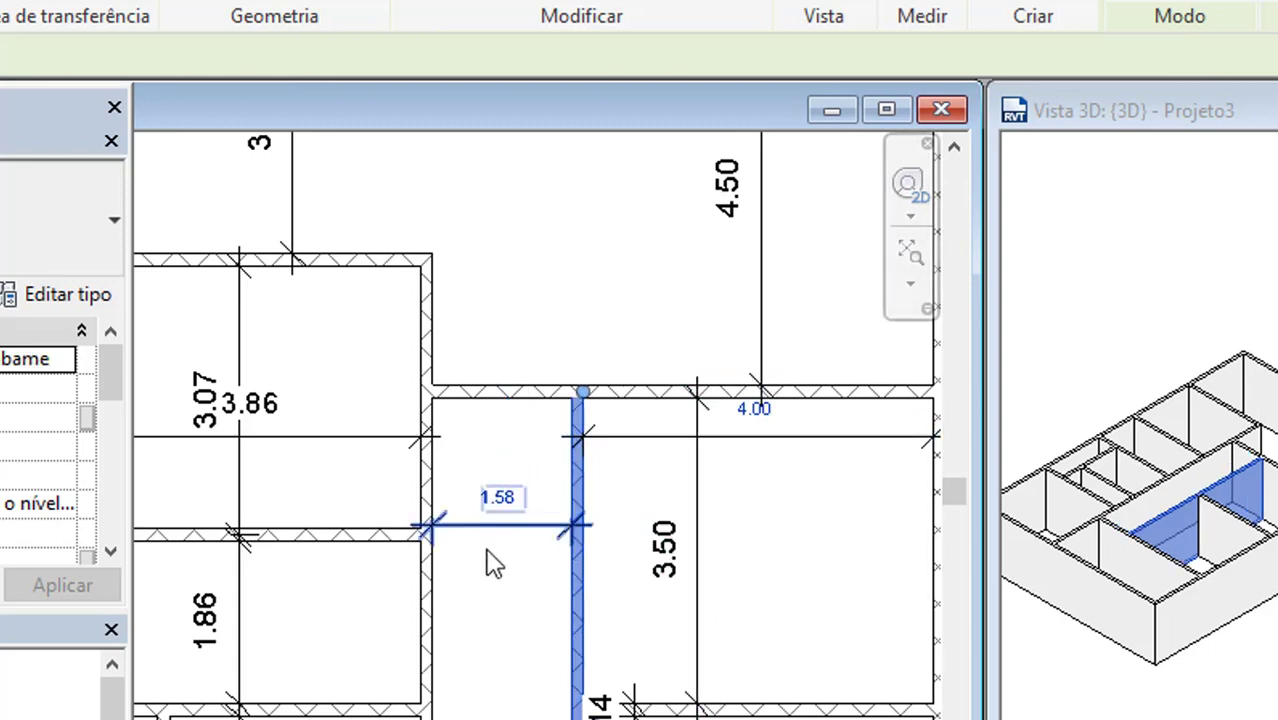
scroll(570, 542, "down", 2)
left_click(560, 600)
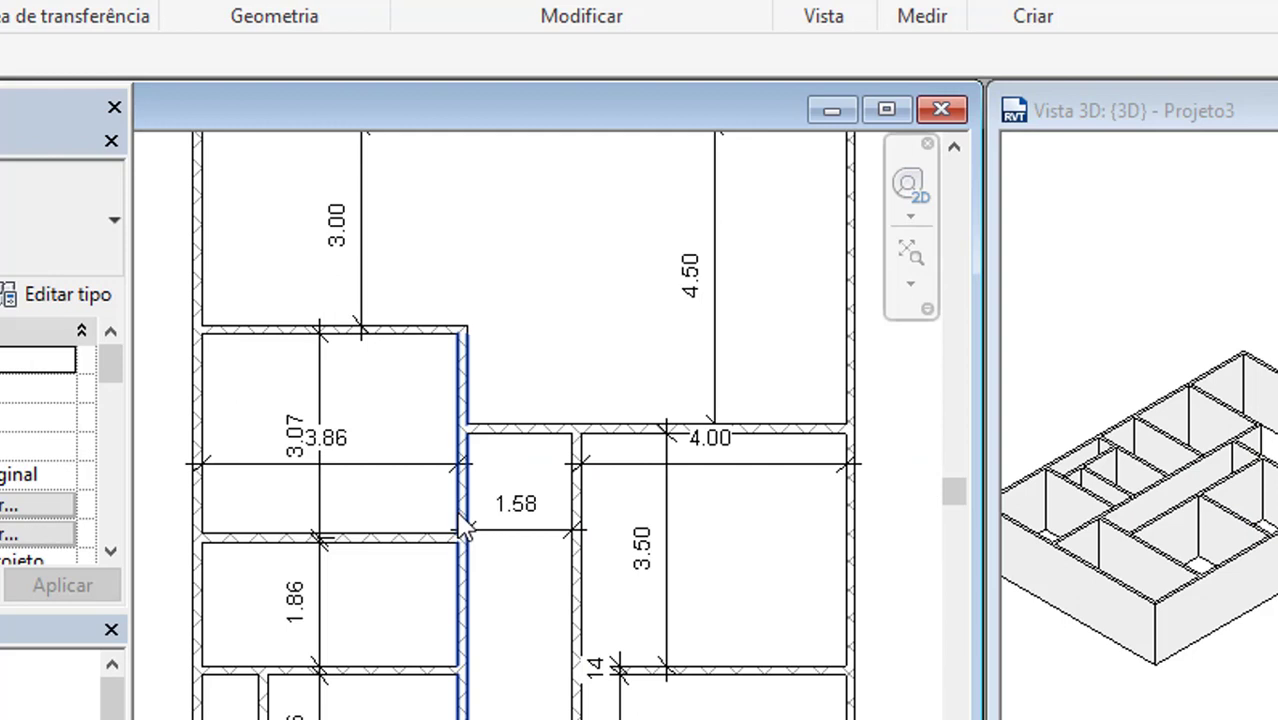
Move the corridor's left wall so the corridor narrows from 1.58 to 1.00.
left_click(463, 530)
left_click(517, 507)
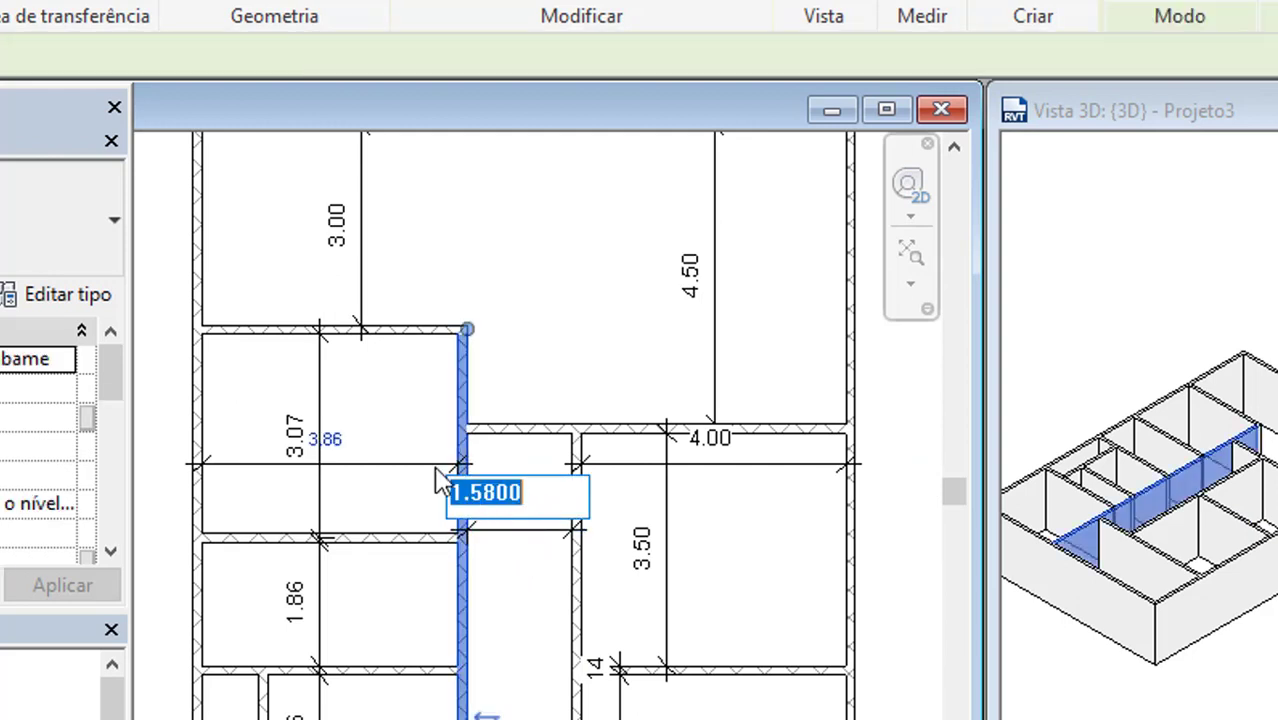
type("1")
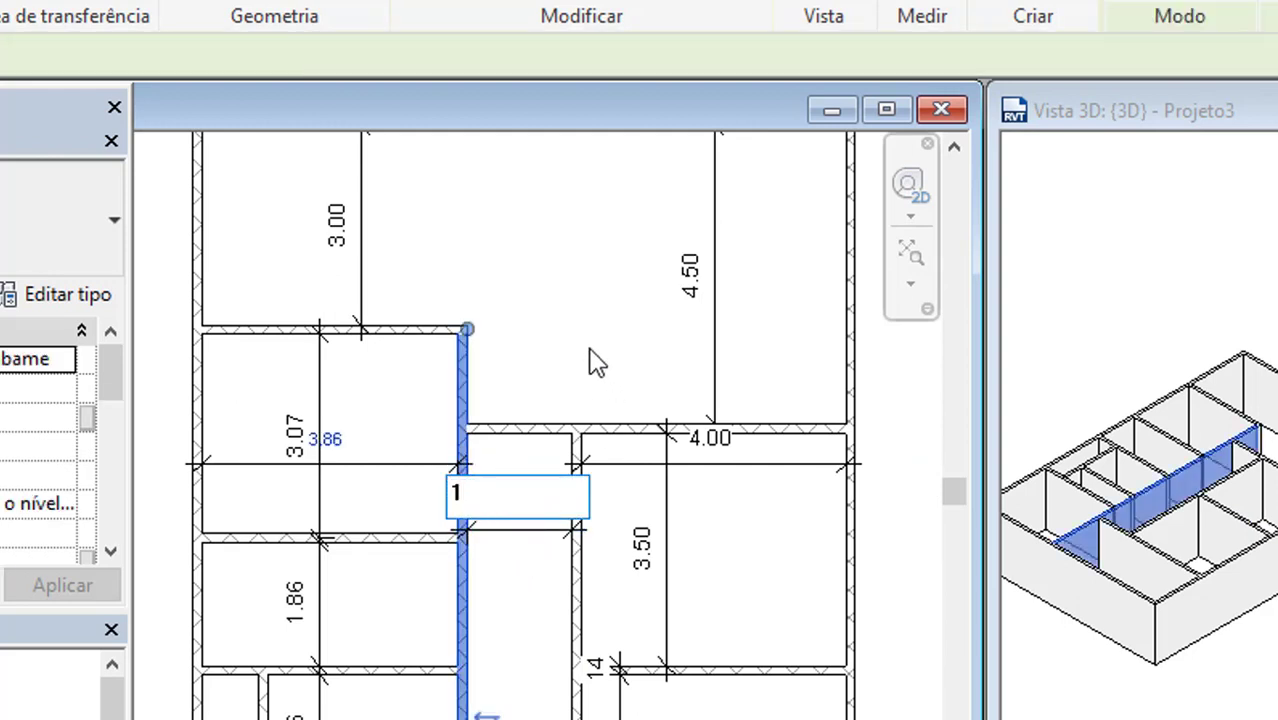
key("Return")
left_click(578, 353)
scroll(575, 350, "down", 1)
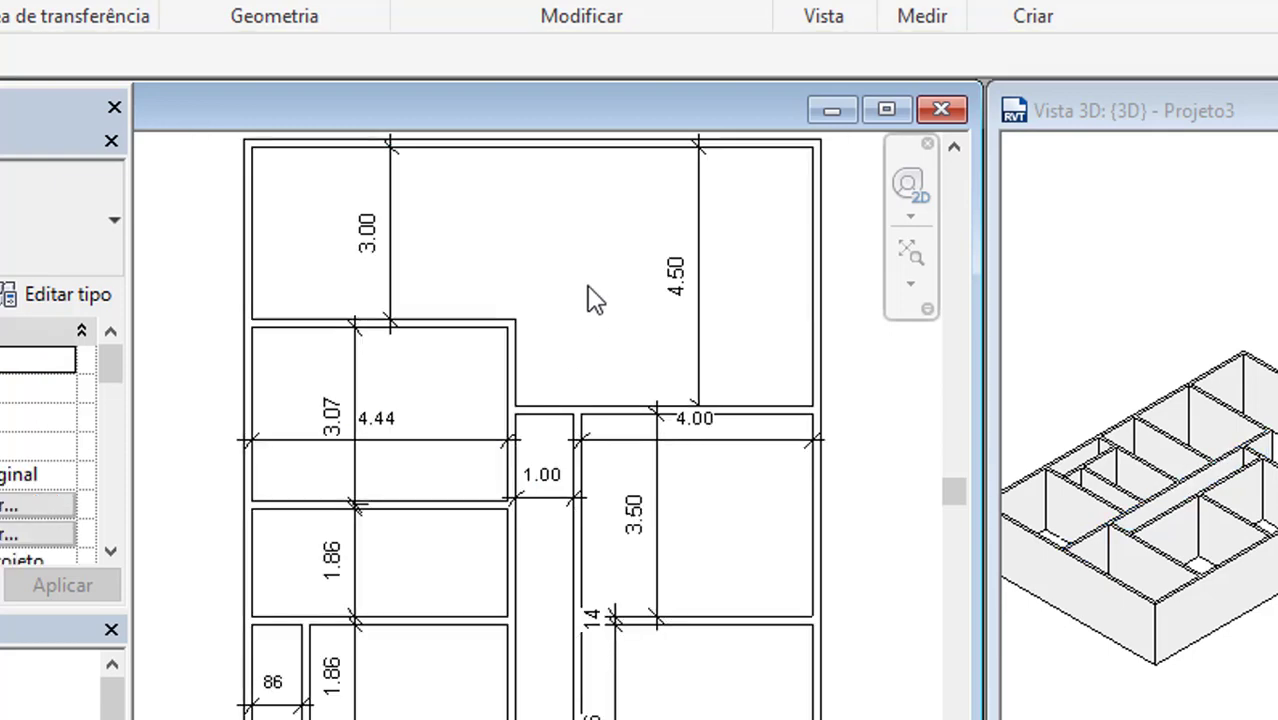
scroll(590, 294, "down", 2)
scroll(555, 430, "up", 3)
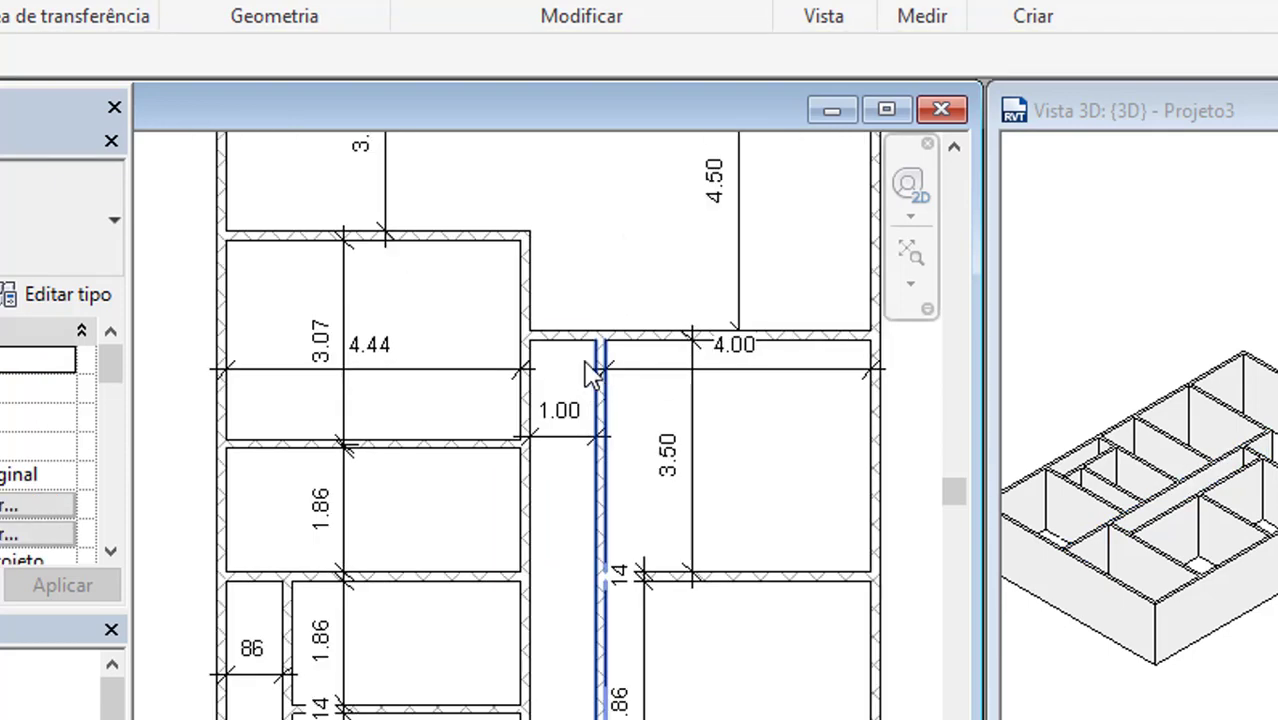
scroll(578, 353, "up", 2)
scroll(575, 351, "up", 2)
scroll(572, 351, "down", 2)
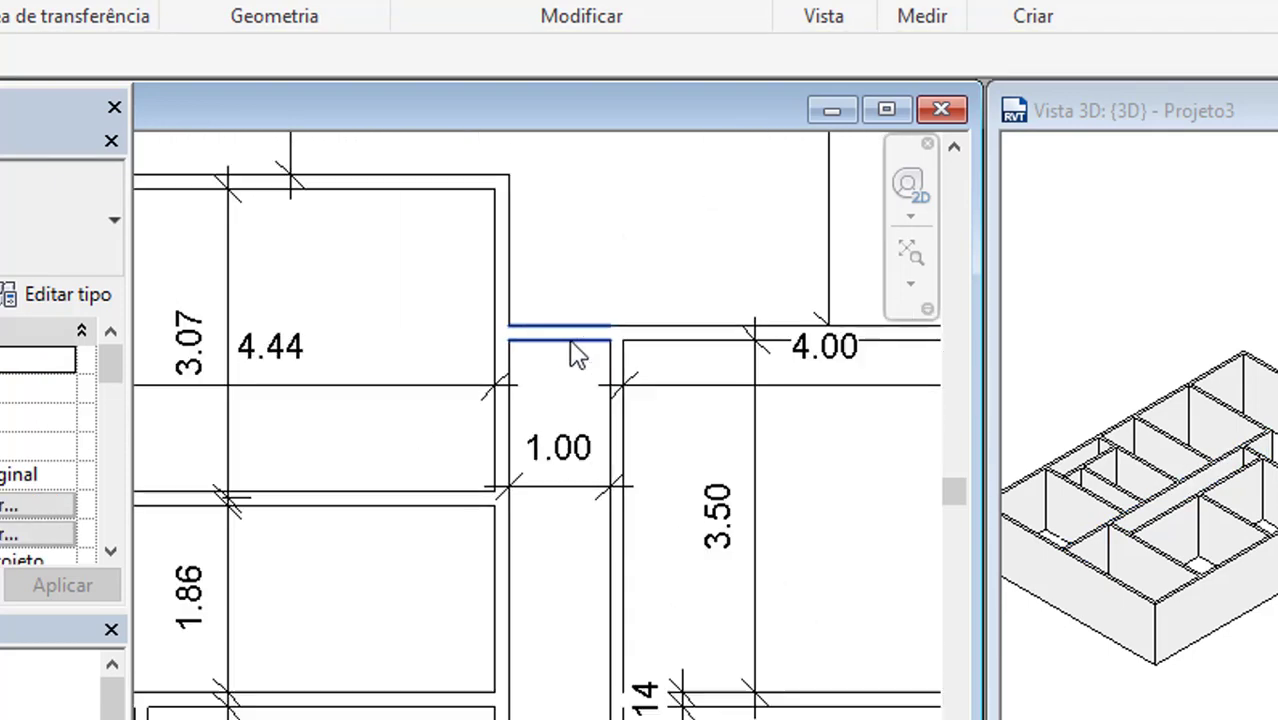
scroll(572, 351, "down", 1)
scroll(573, 347, "up", 1)
scroll(573, 345, "up", 1)
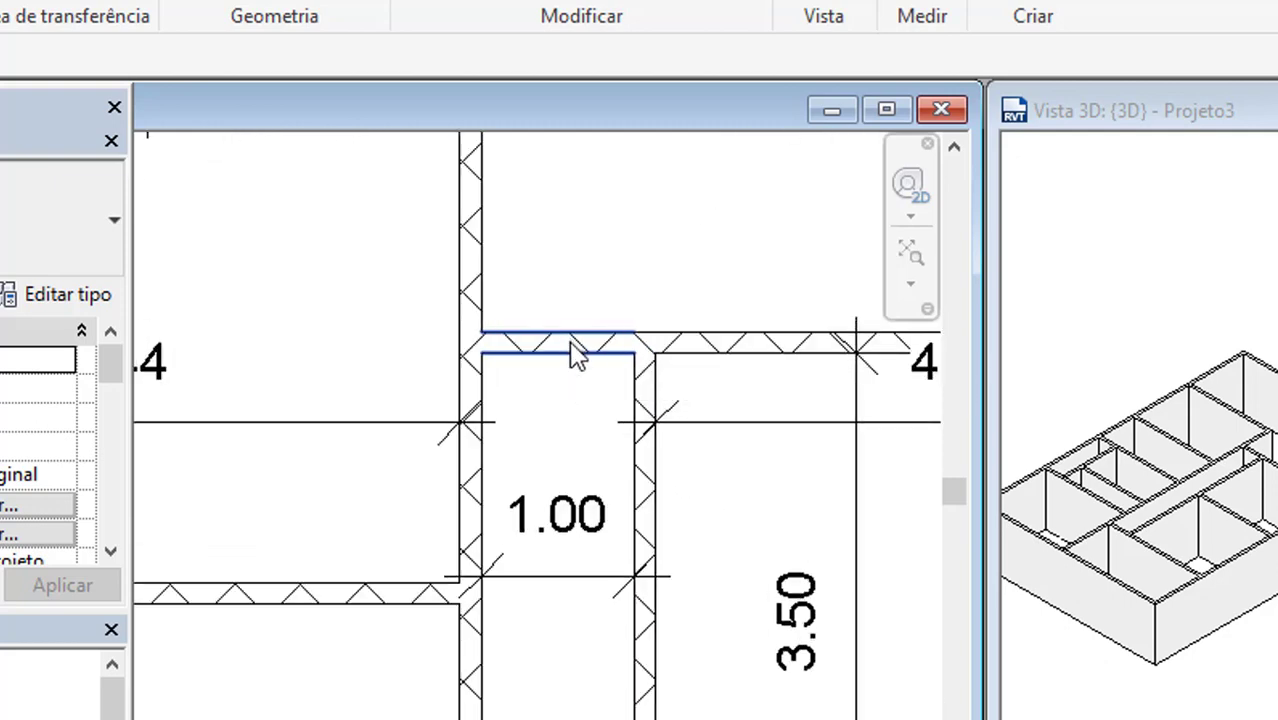
scroll(579, 346, "up", 2)
scroll(585, 345, "up", 2)
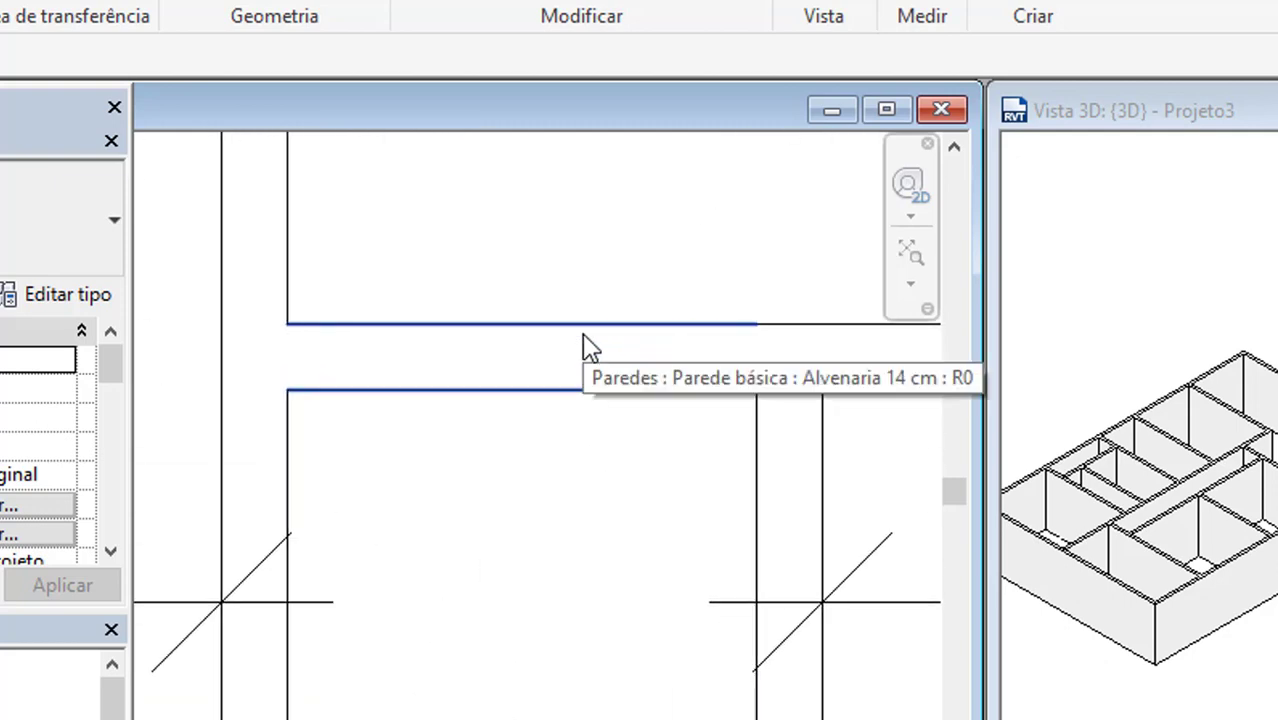
scroll(588, 346, "down", 2)
scroll(590, 347, "down", 1)
scroll(593, 347, "down", 2)
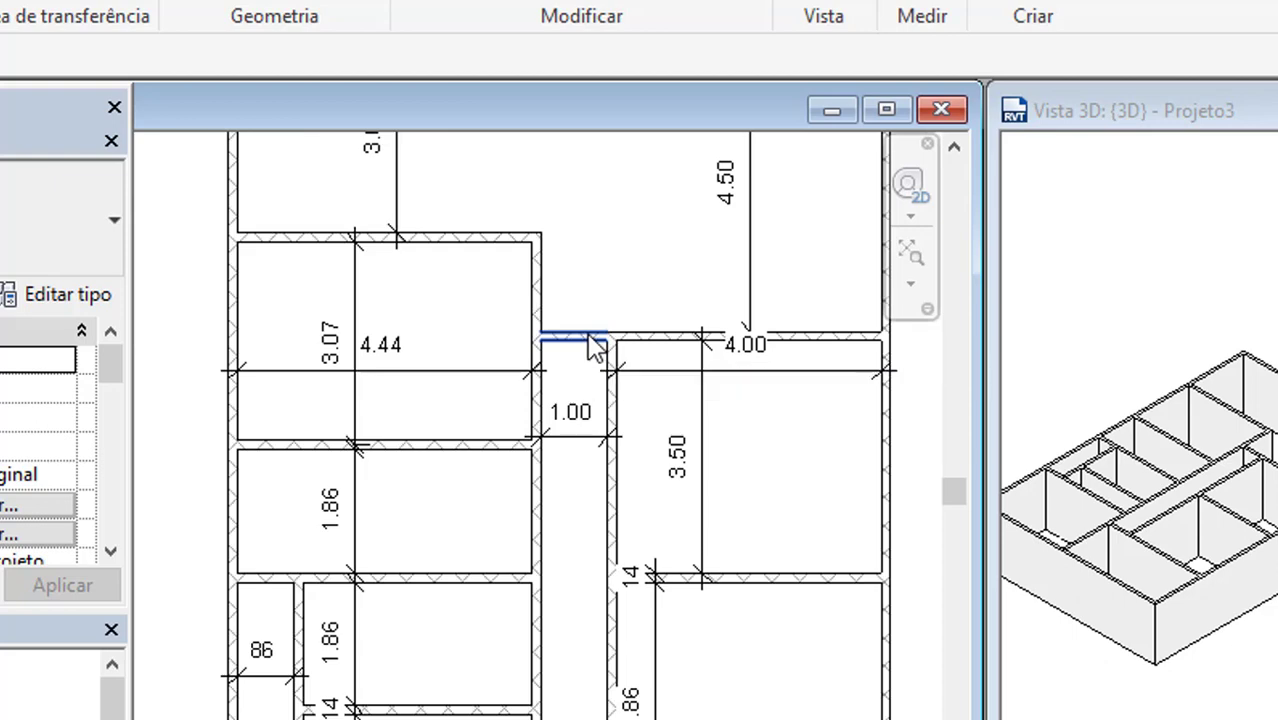
scroll(588, 335, "up", 2)
scroll(578, 320, "down", 3)
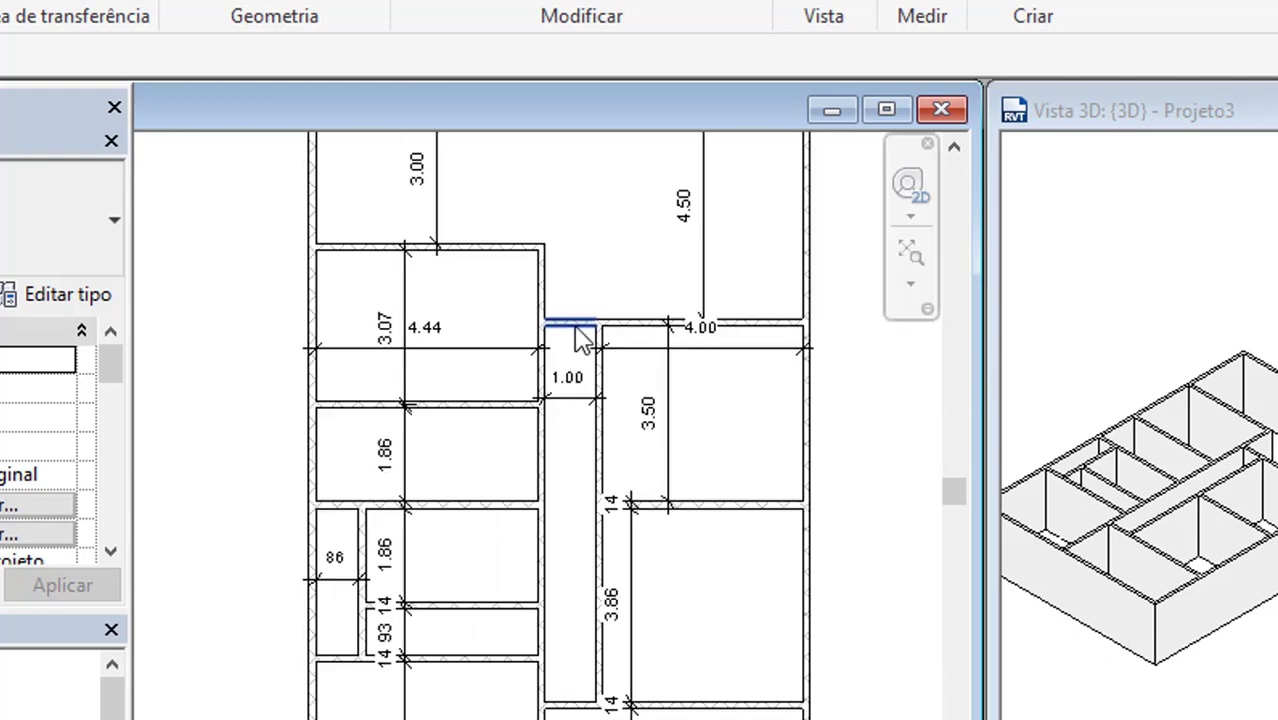
scroll(585, 340, "up", 1)
scroll(570, 440, "down", 3)
scroll(470, 300, "down", 1)
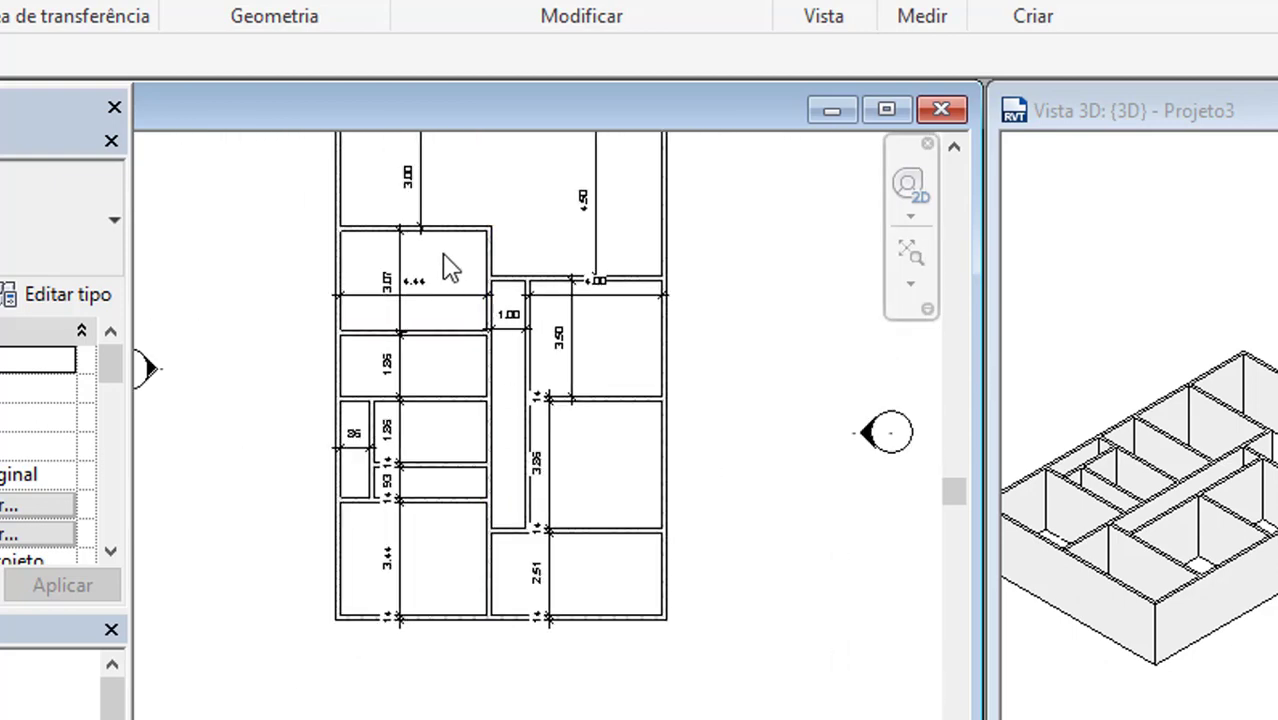
scroll(385, 265, "up", 3)
scroll(382, 262, "up", 2)
scroll(542, 423, "down", 1)
scroll(559, 437, "down", 3)
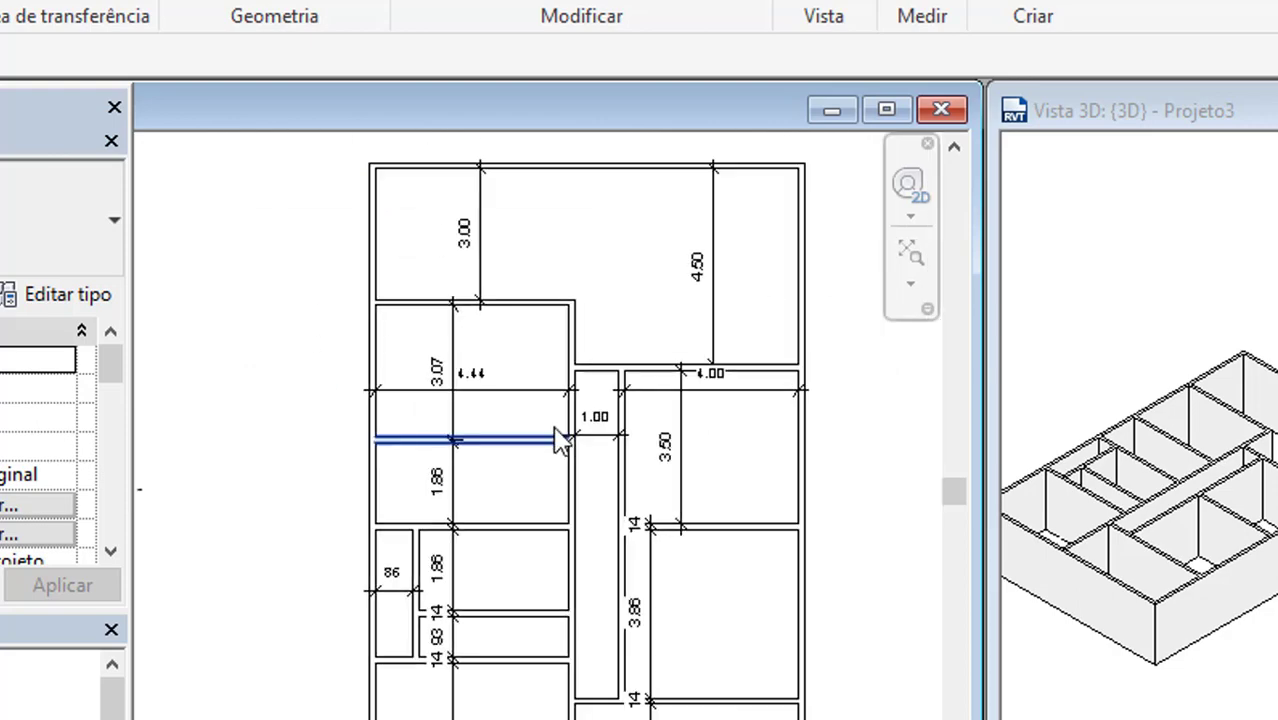
scroll(490, 340, "up", 2)
scroll(510, 370, "down", 2)
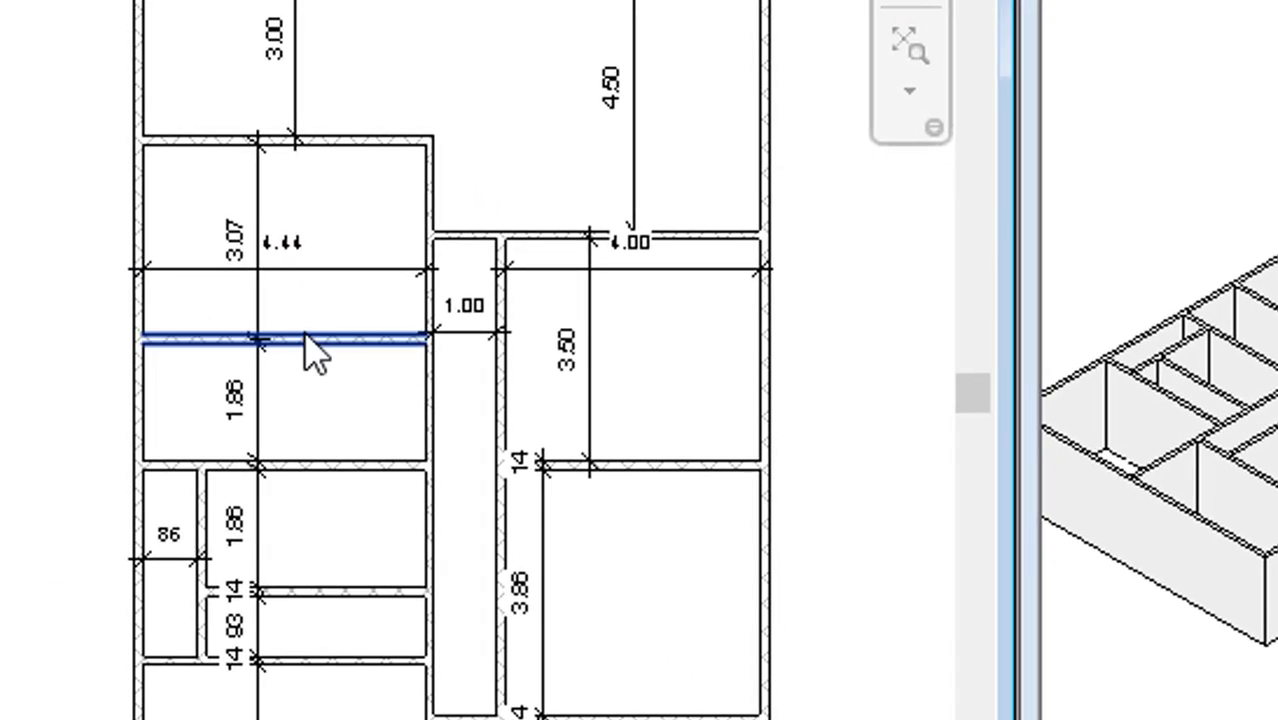
Move the wall under the upper-left room so its depth drops from 3.07 to 2.50.
left_click(309, 346)
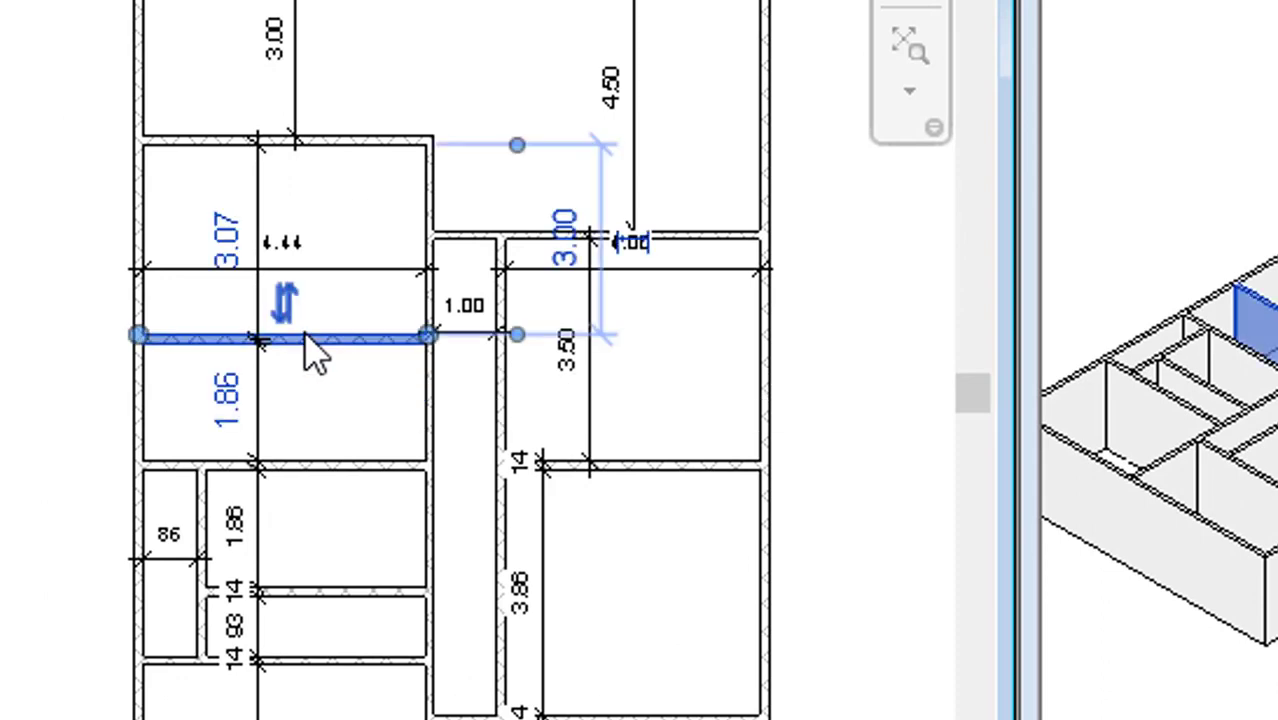
left_click(345, 200)
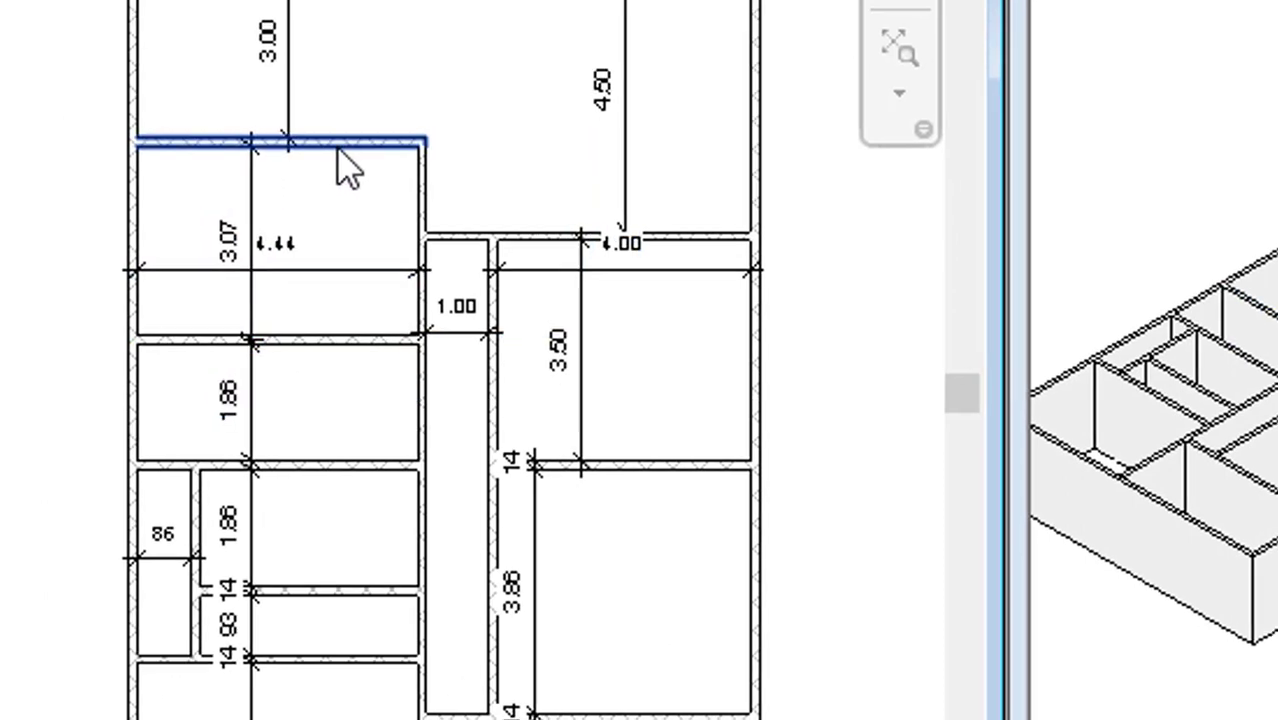
left_click(345, 168)
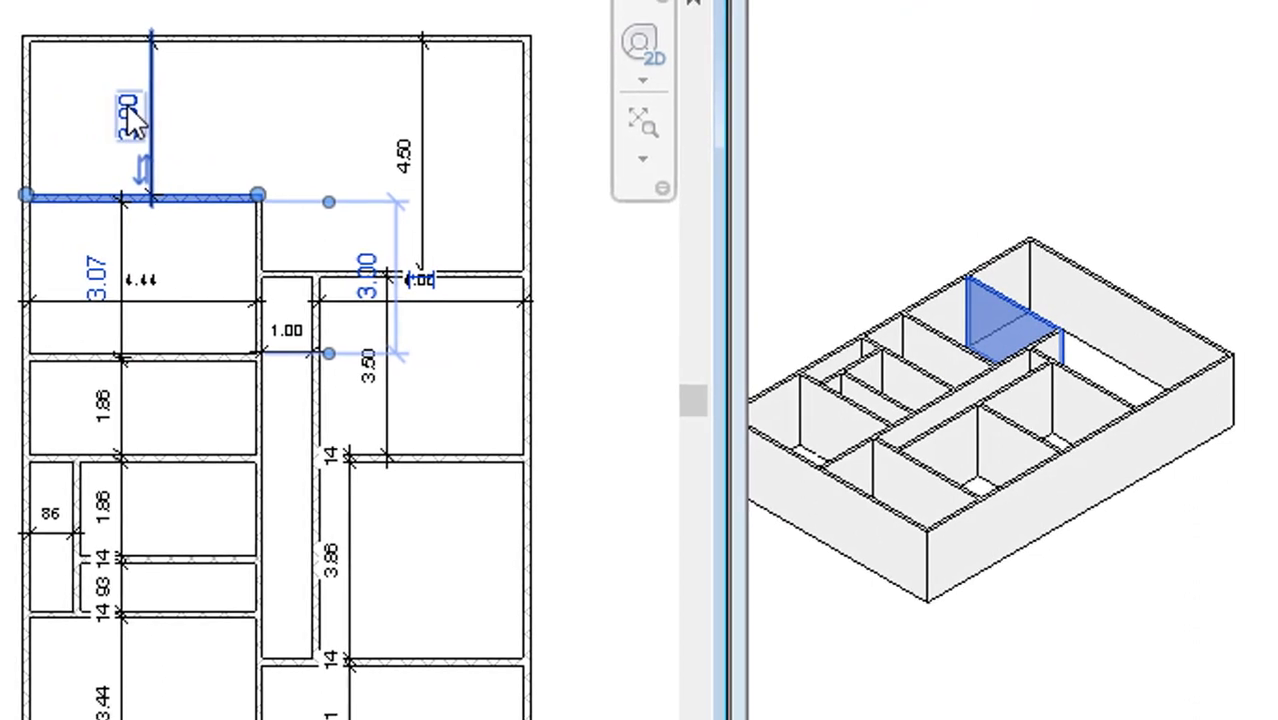
left_click(180, 258)
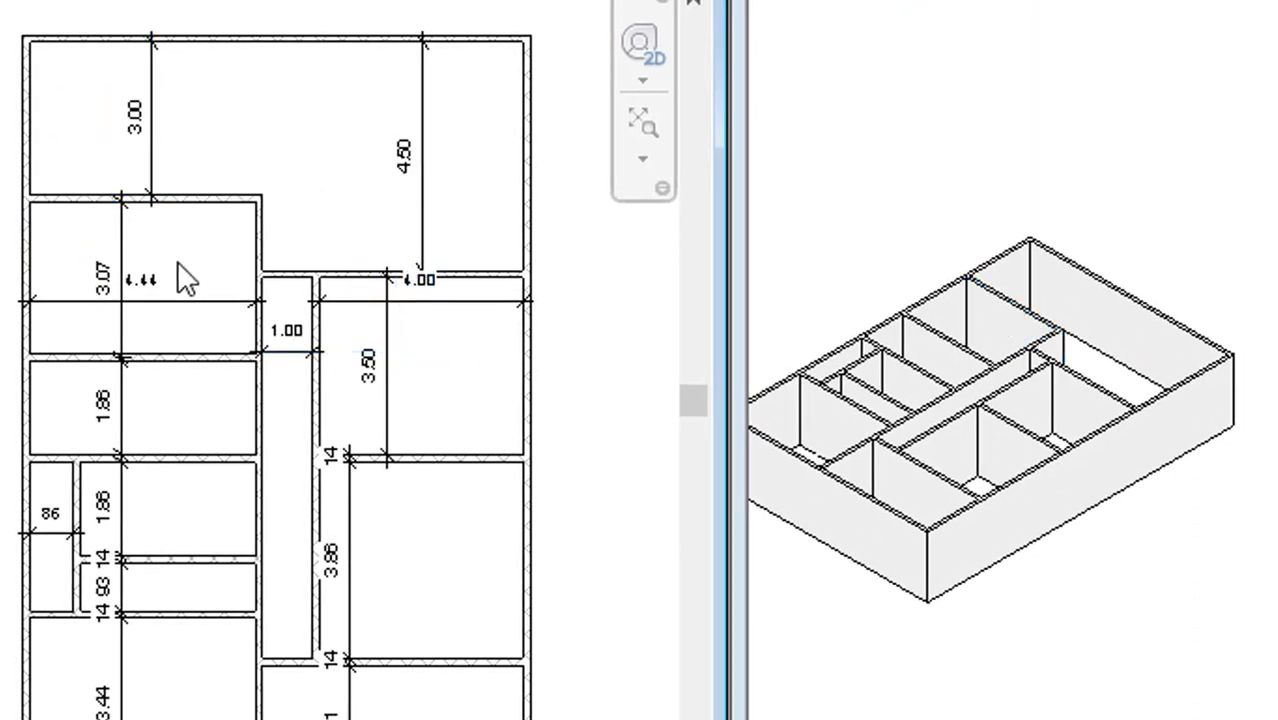
left_click(160, 355)
left_click(103, 280)
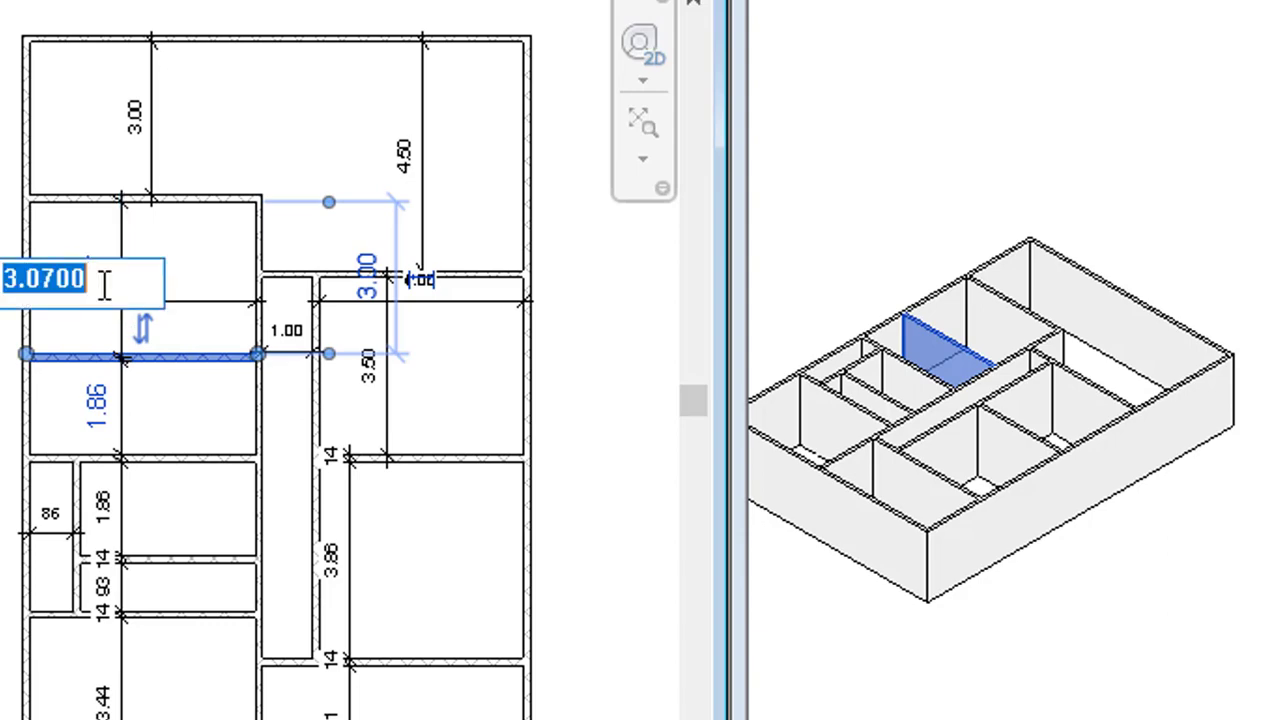
type("2.5")
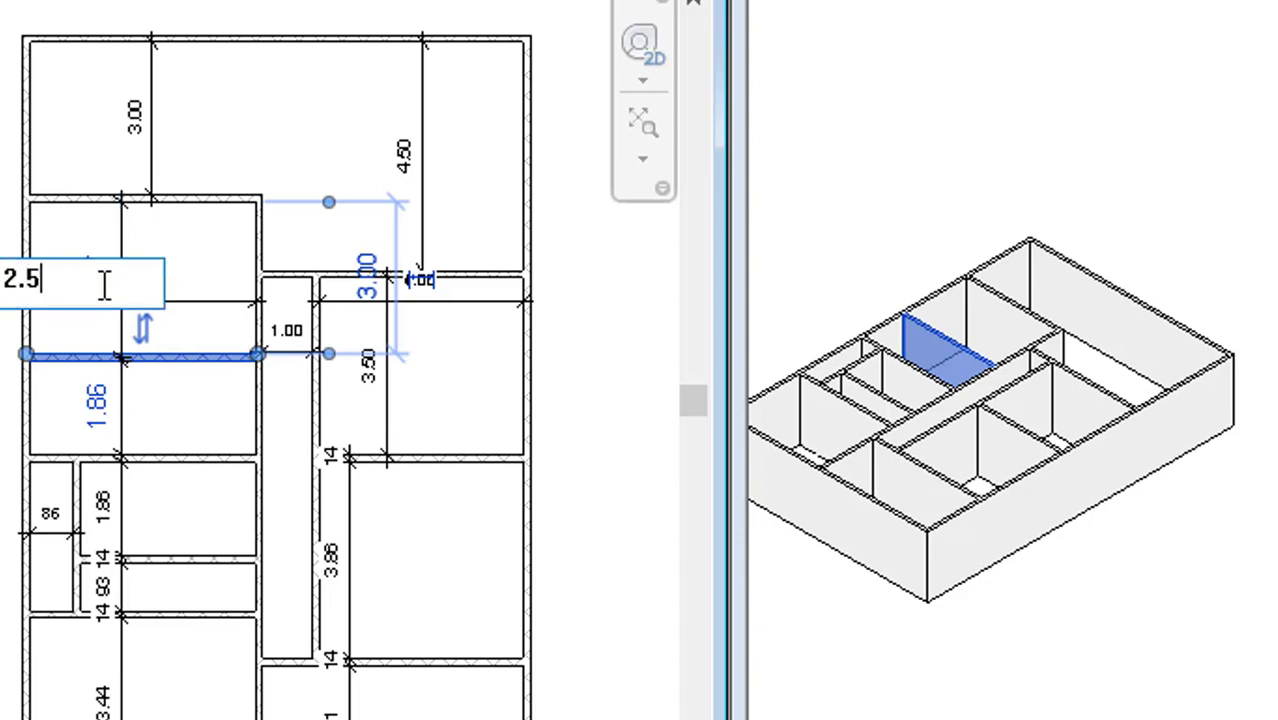
key("Return")
key("Escape")
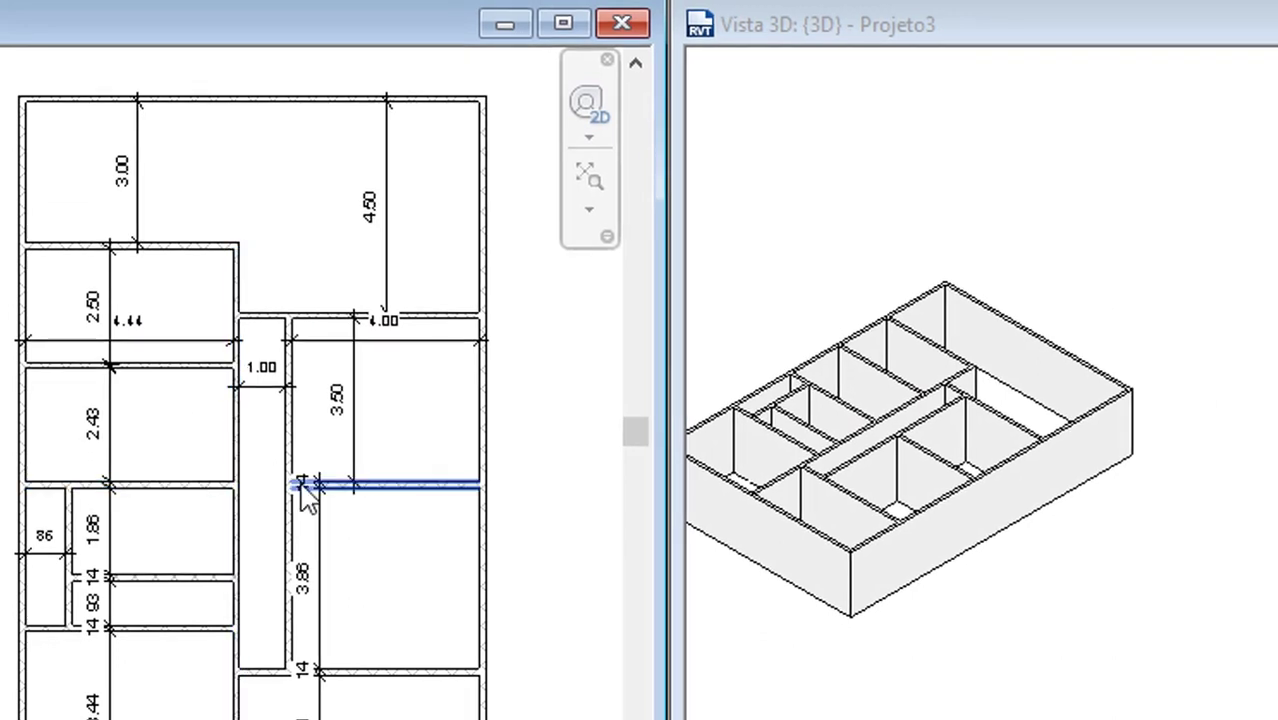
Move the wall below the 2.43 room so it is 2.00 deep, leaving 2.29 below.
scroll(285, 534, "up", 3)
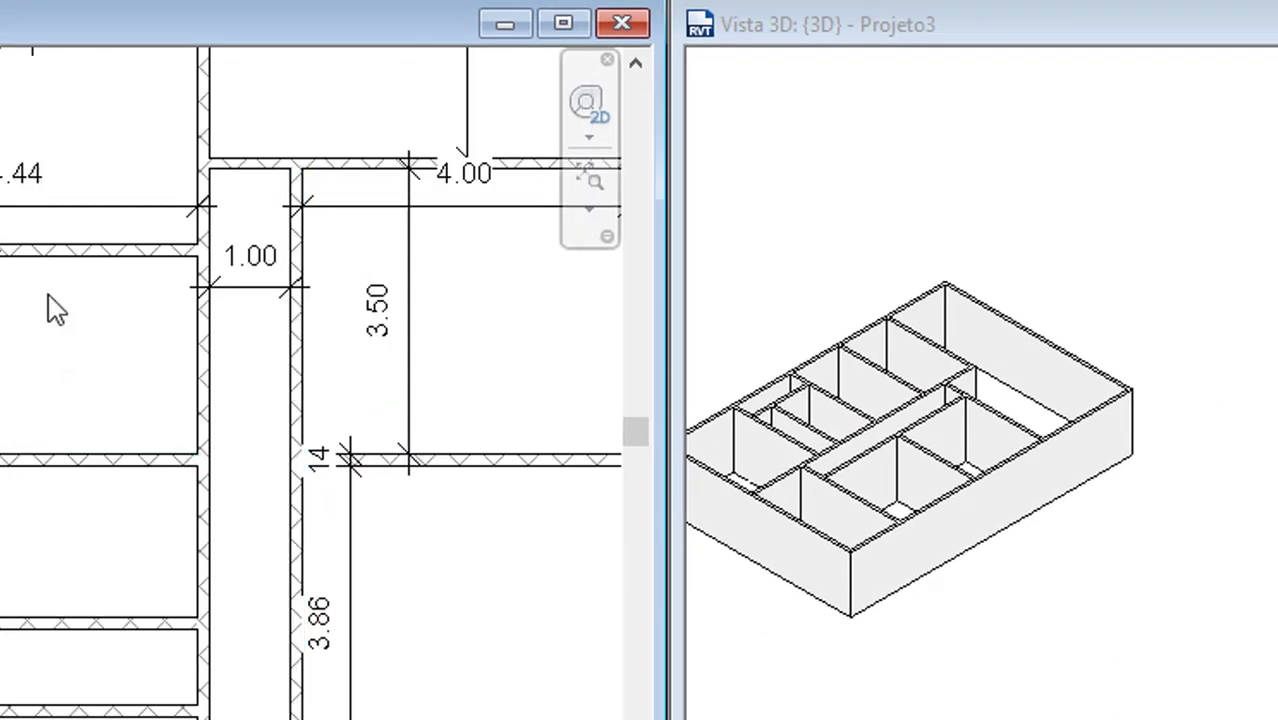
scroll(188, 343, "down", 2)
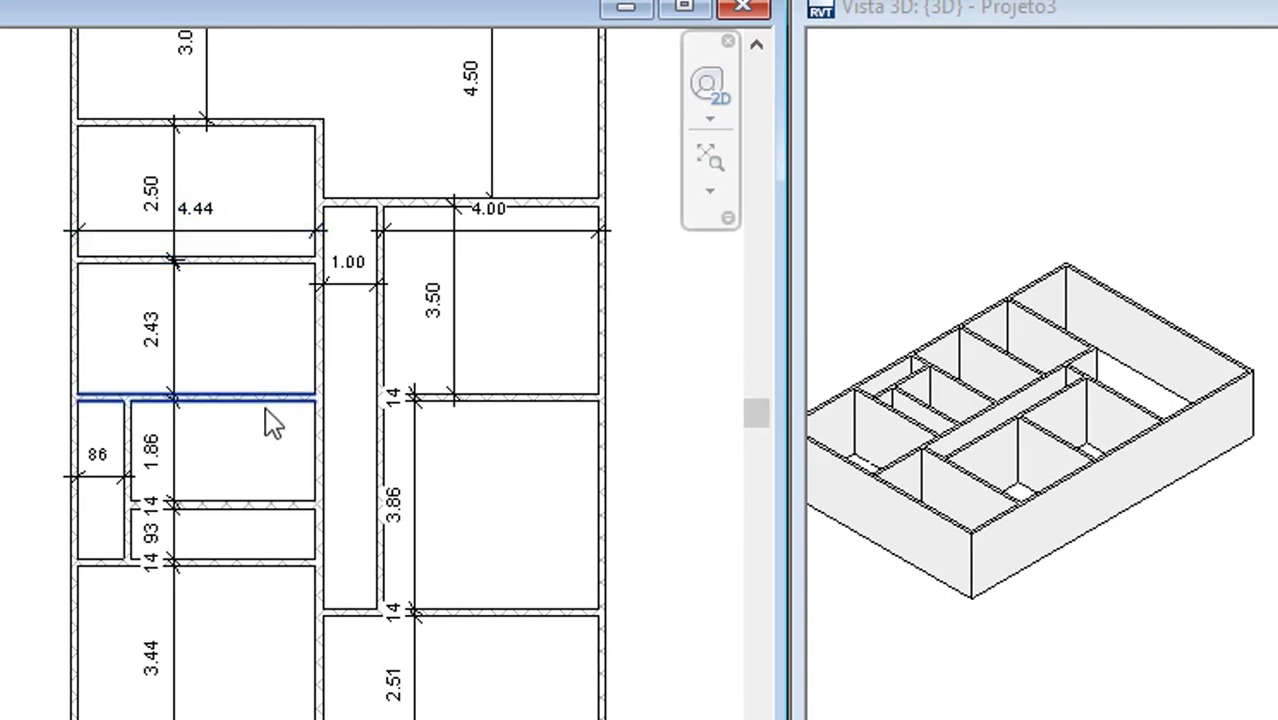
scroll(200, 378, "up", 1)
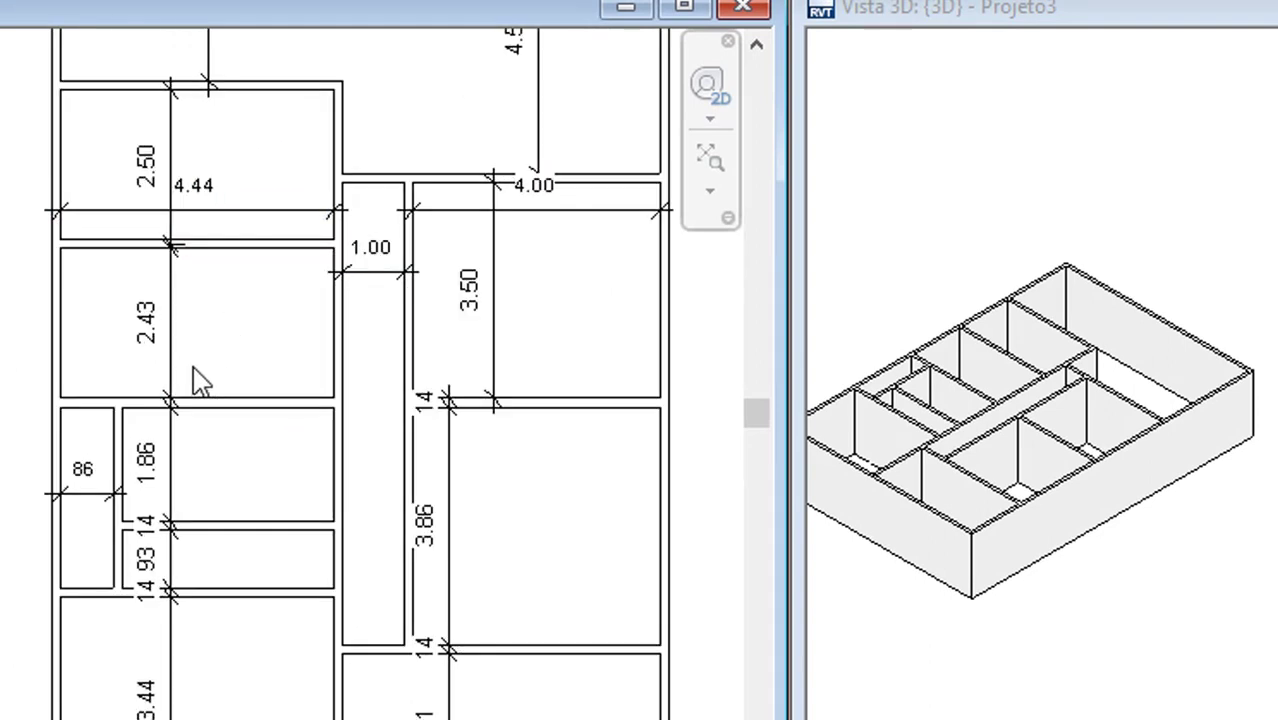
scroll(200, 378, "up", 2)
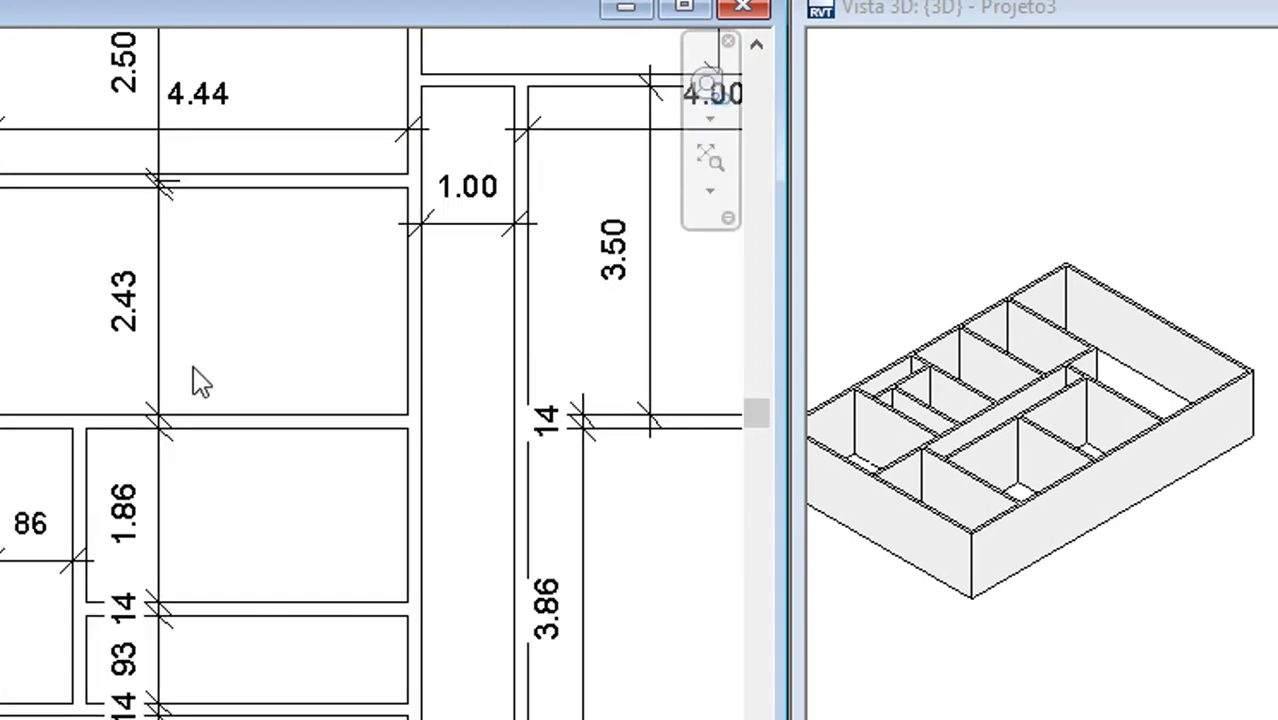
left_click(207, 425)
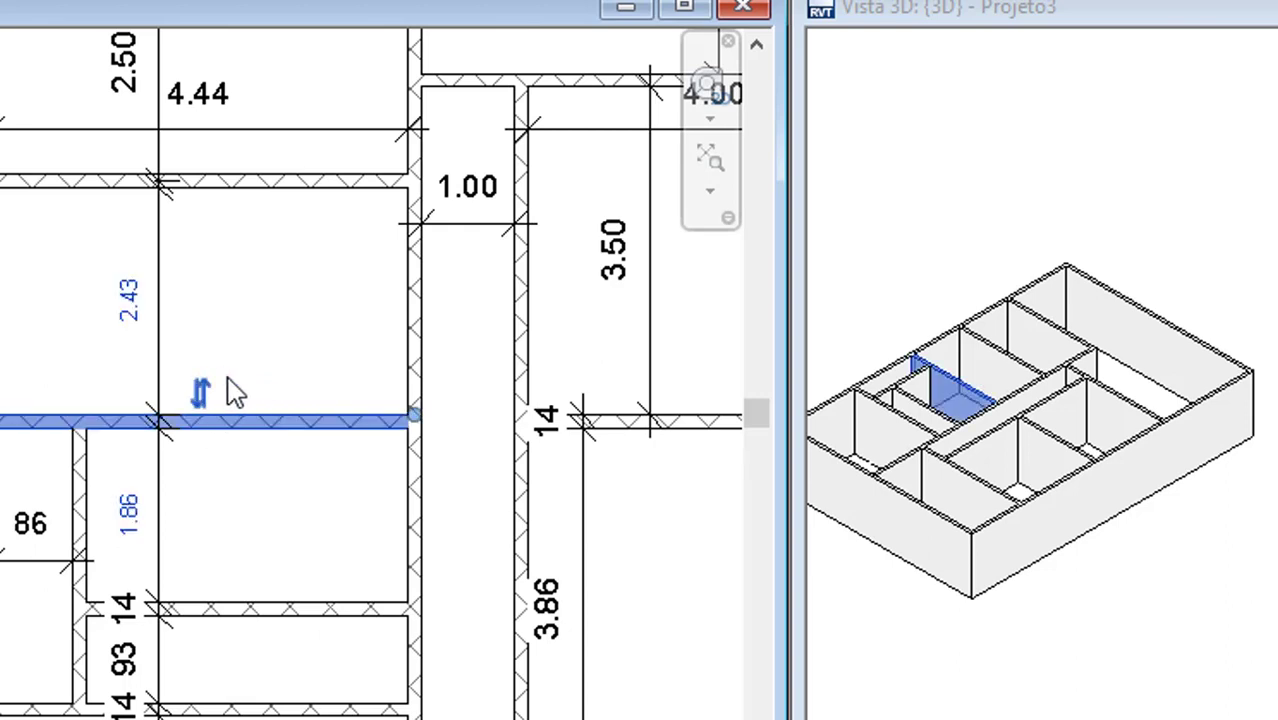
left_click(133, 300)
type("2")
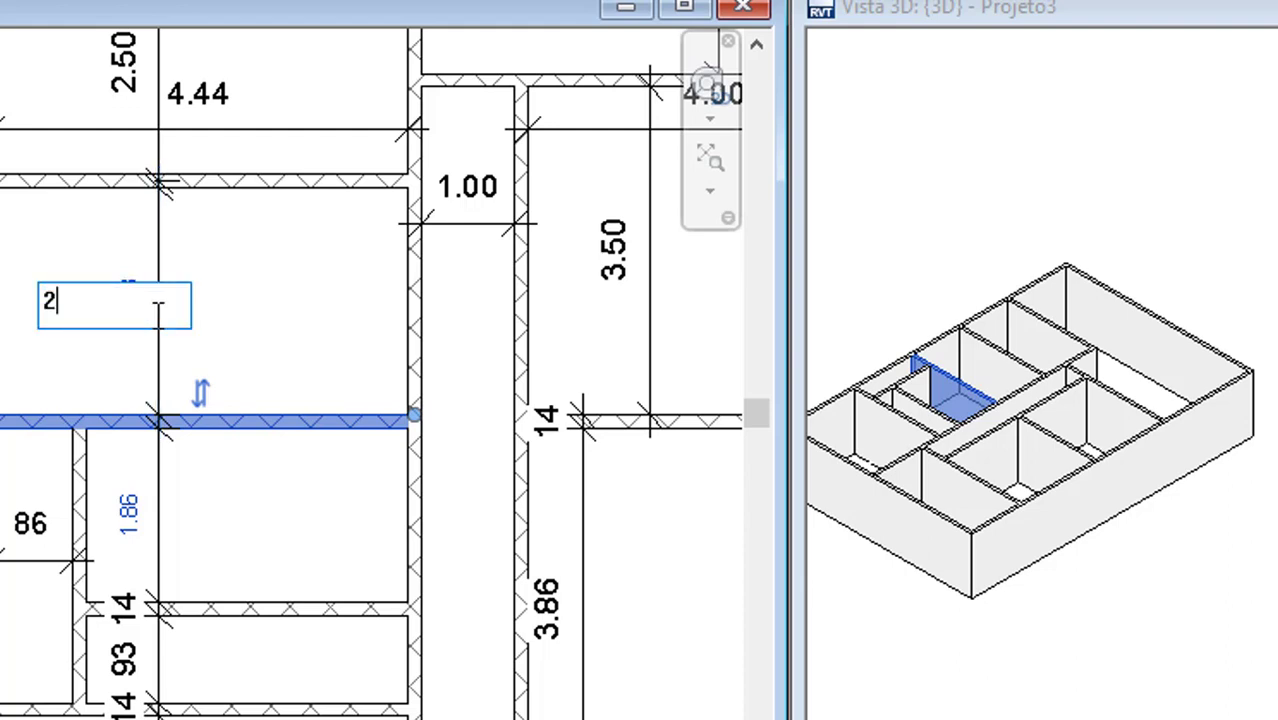
key("Return")
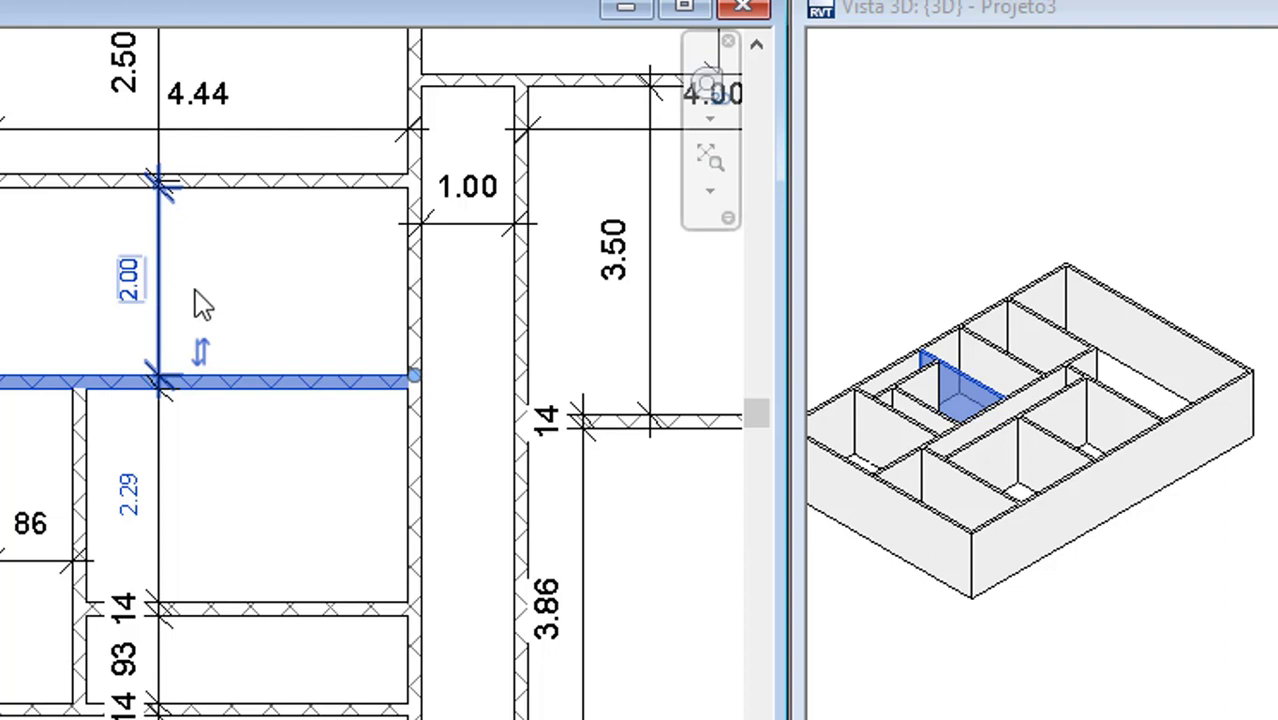
scroll(305, 362, "down", 2)
scroll(370, 300, "down", 1)
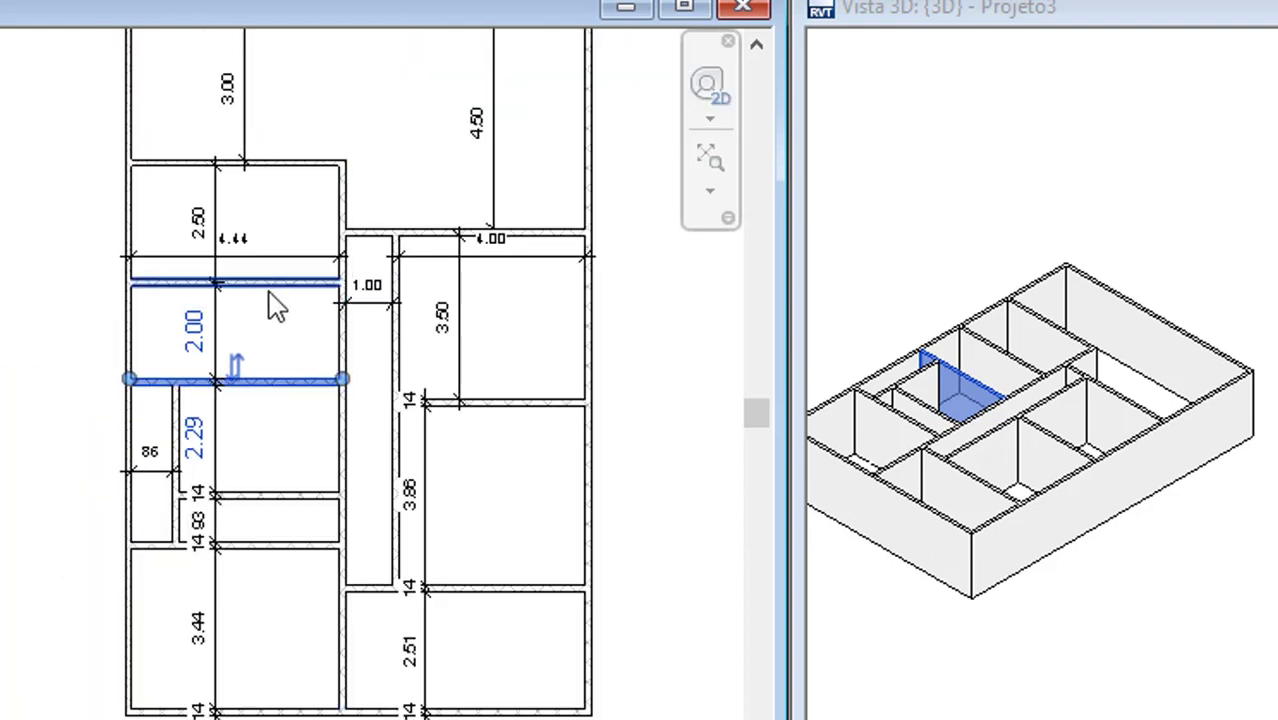
scroll(236, 385, "up", 2)
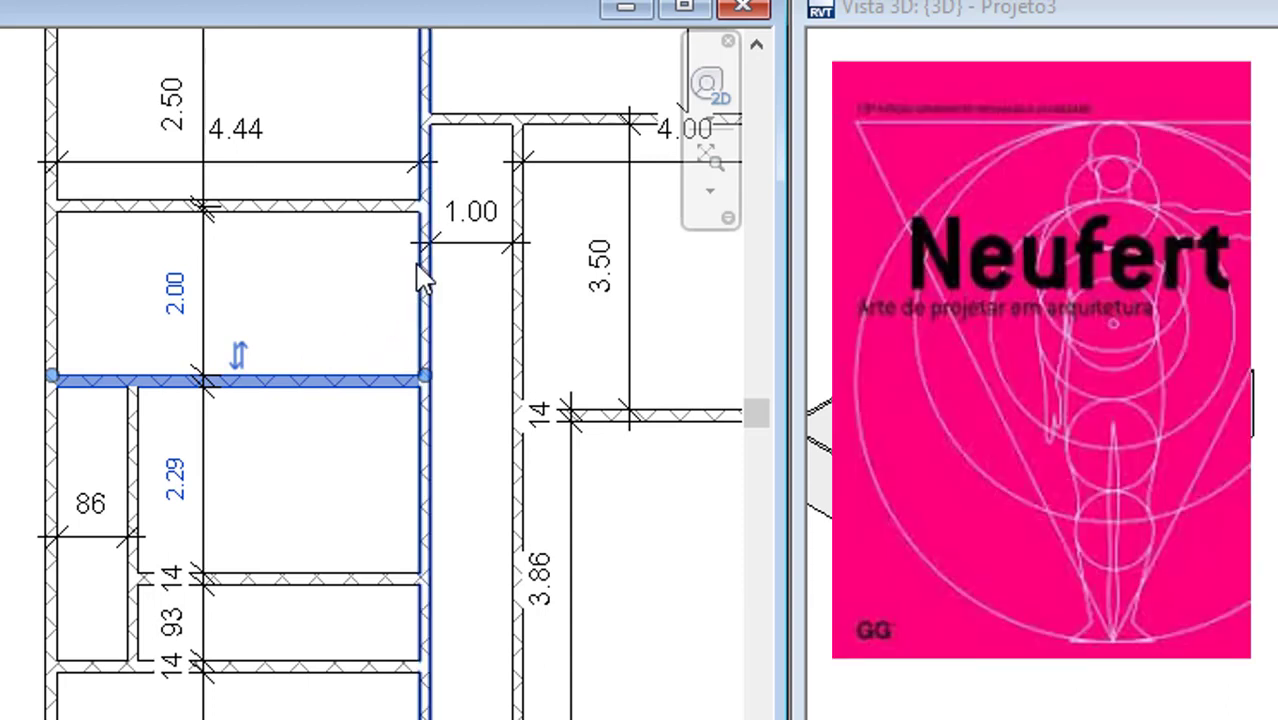
scroll(421, 275, "down", 1)
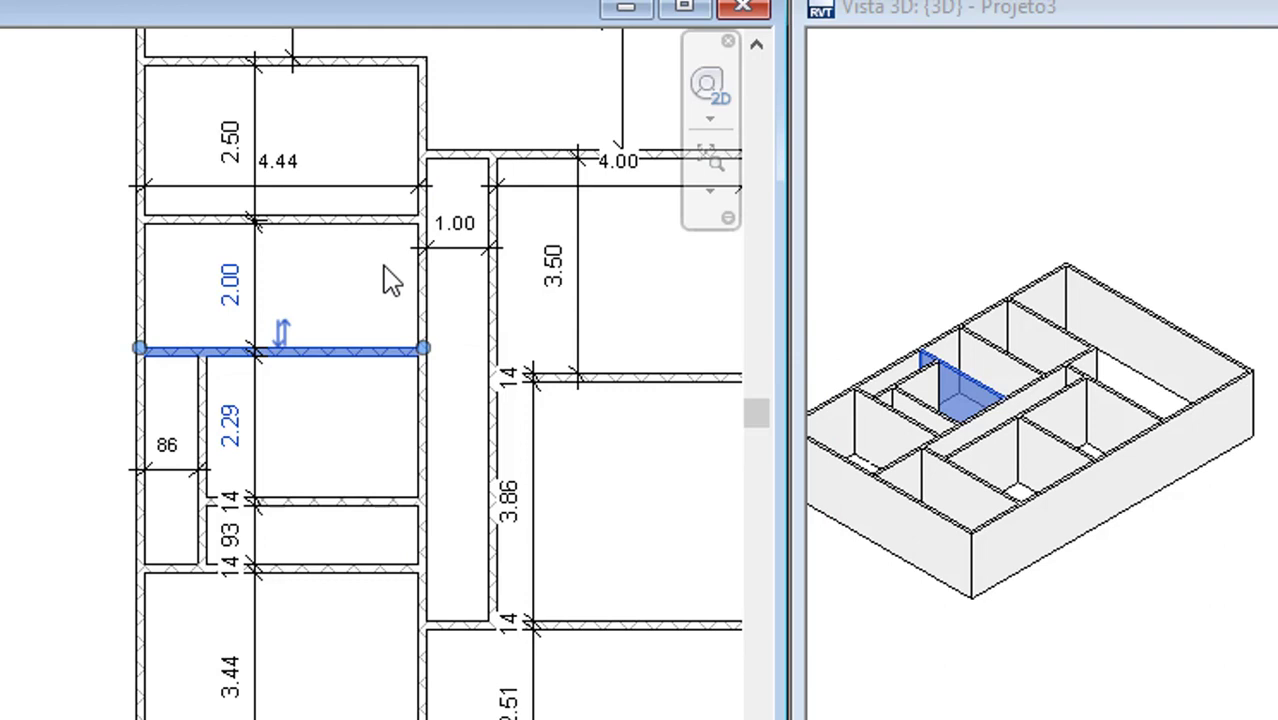
scroll(357, 365, "down", 1)
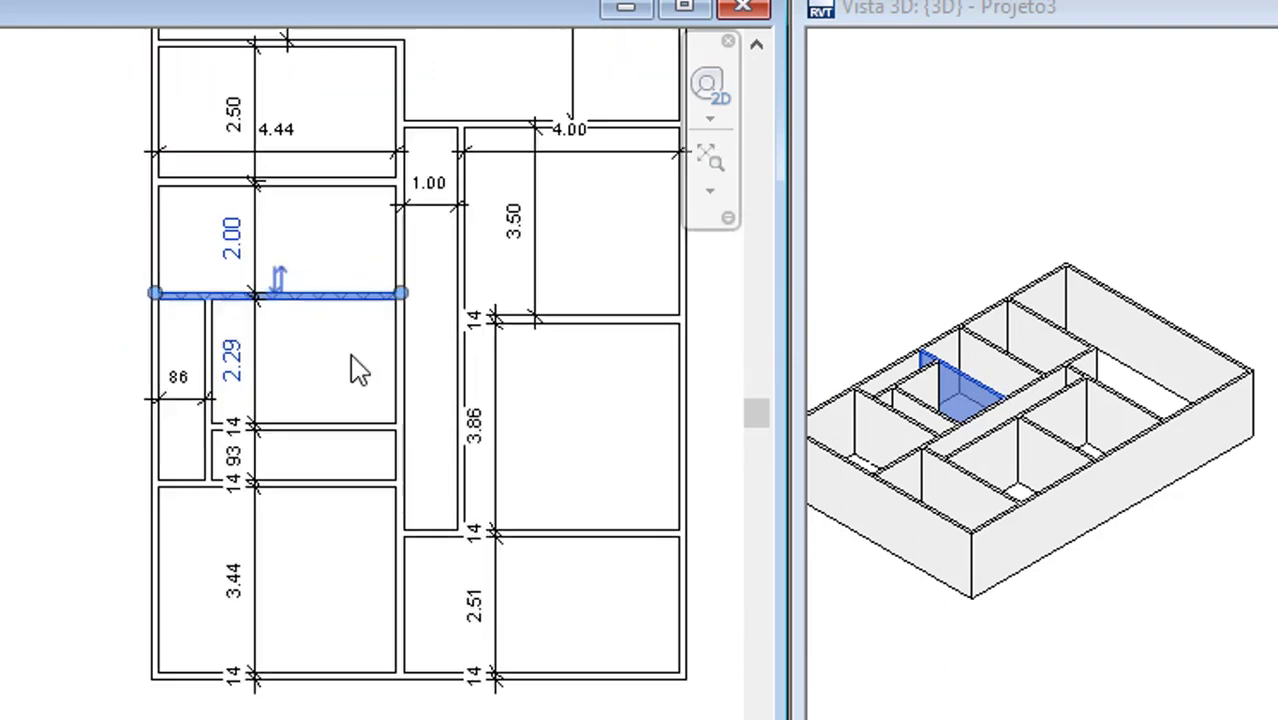
scroll(357, 365, "up", 2)
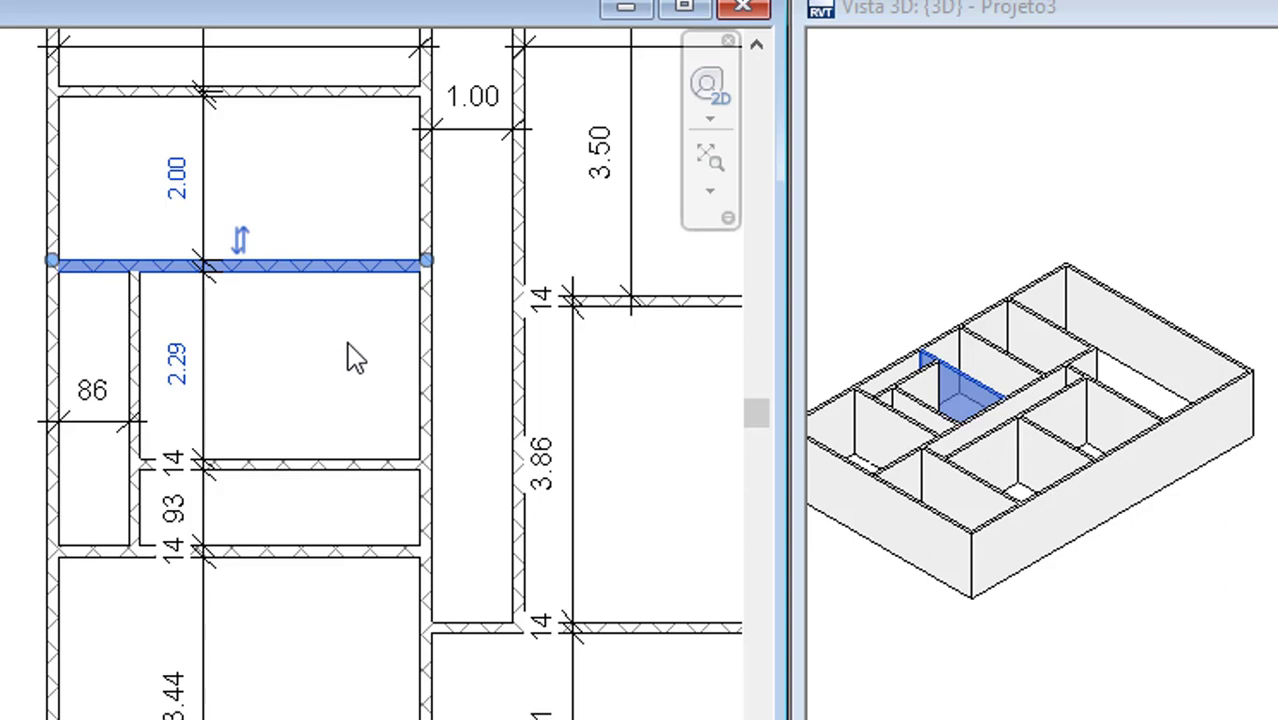
left_click(338, 372)
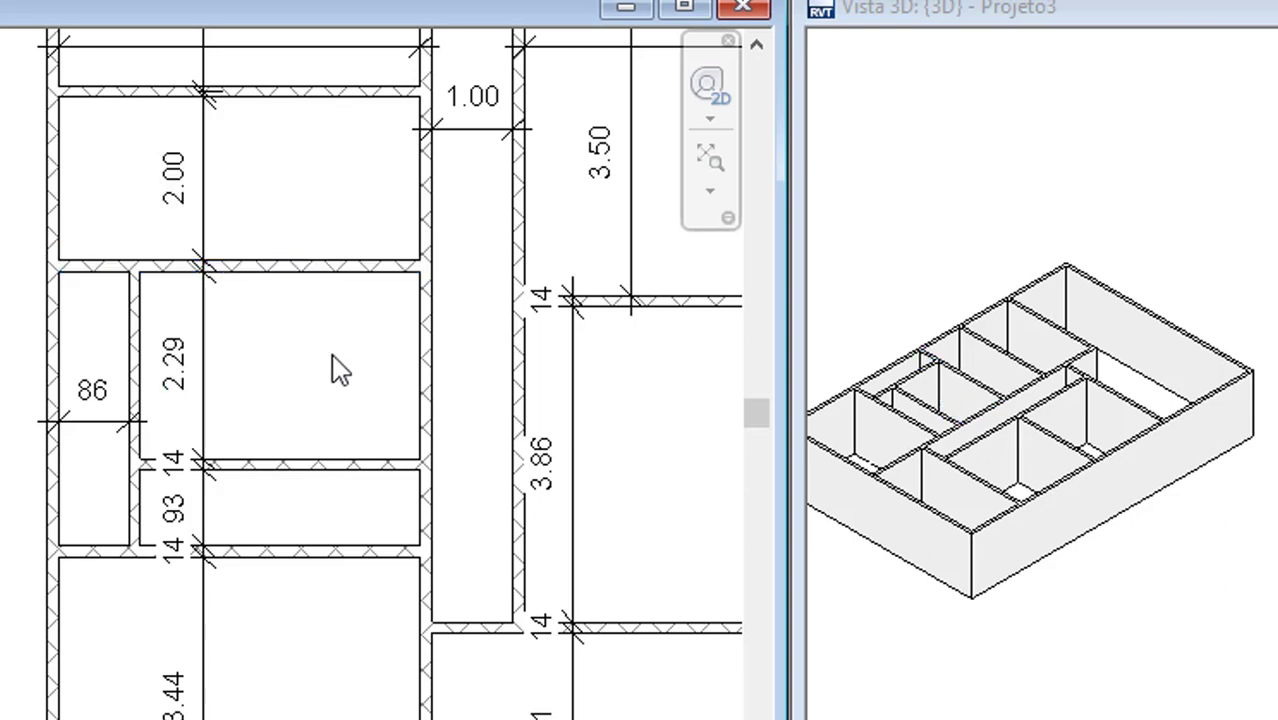
Move the wall below the 2.29 room so that room becomes 1.50 deep.
scroll(287, 356, "down", 2)
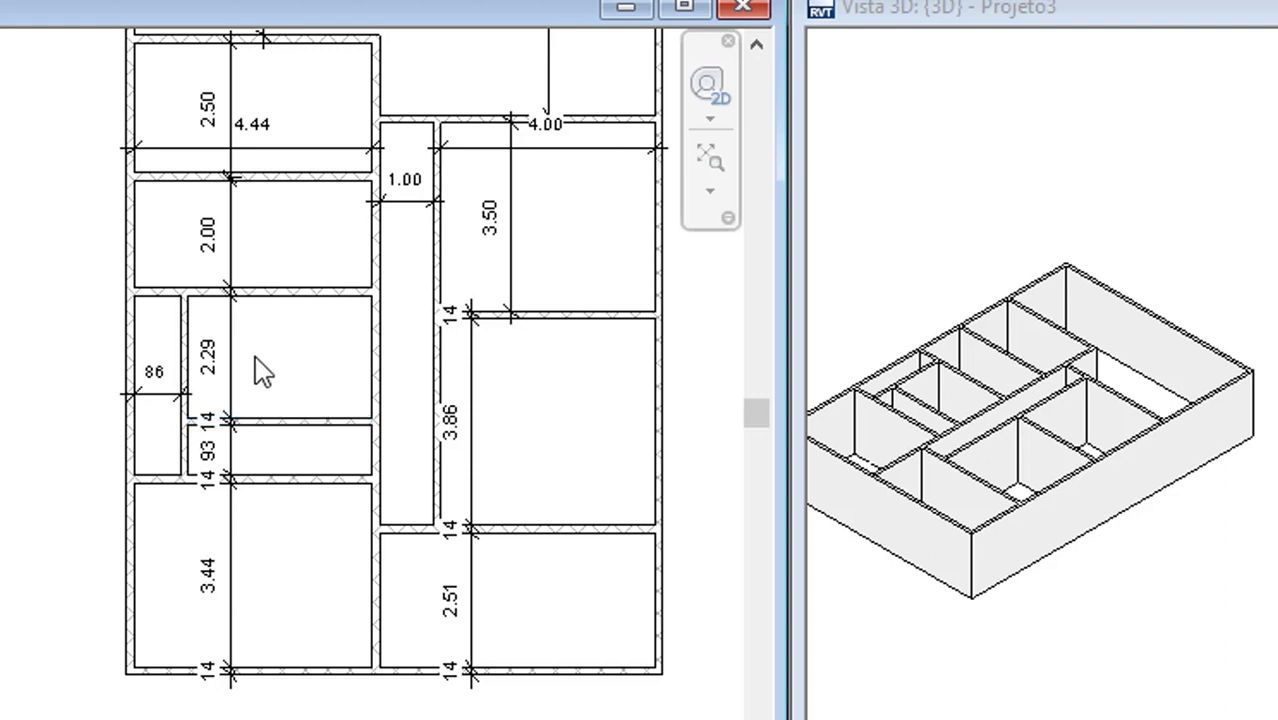
left_click(268, 421)
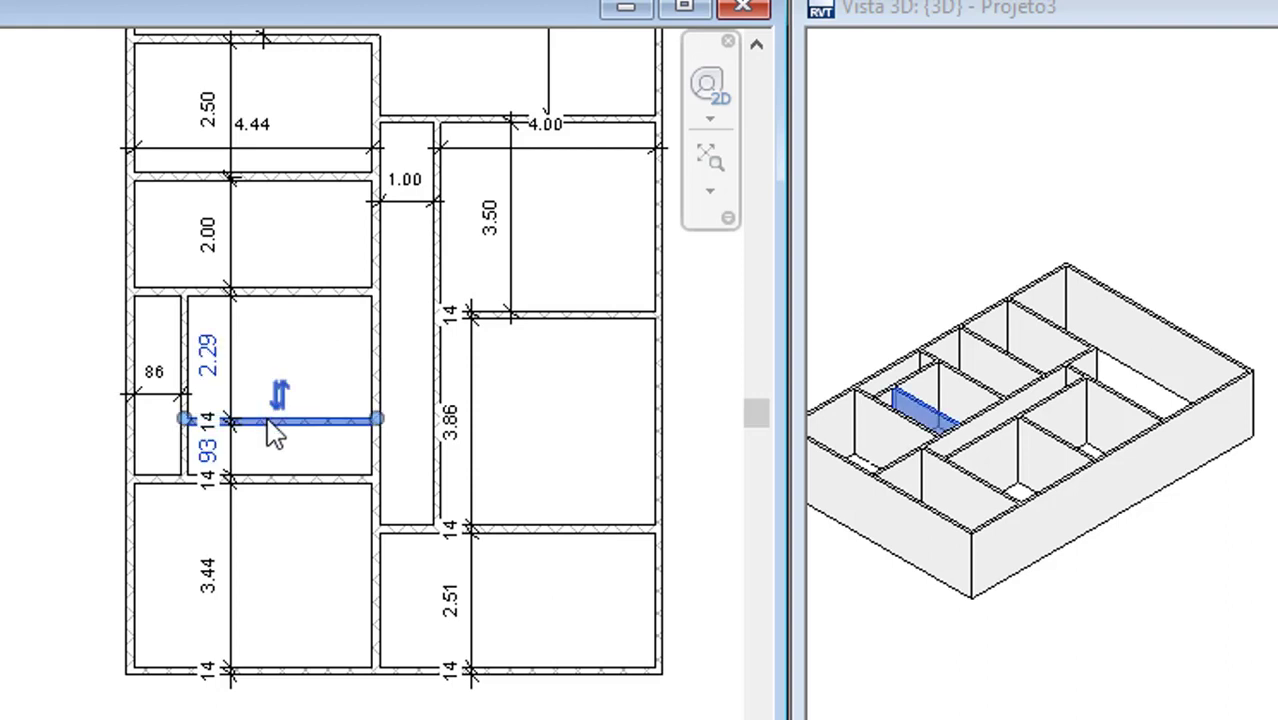
left_click(206, 352)
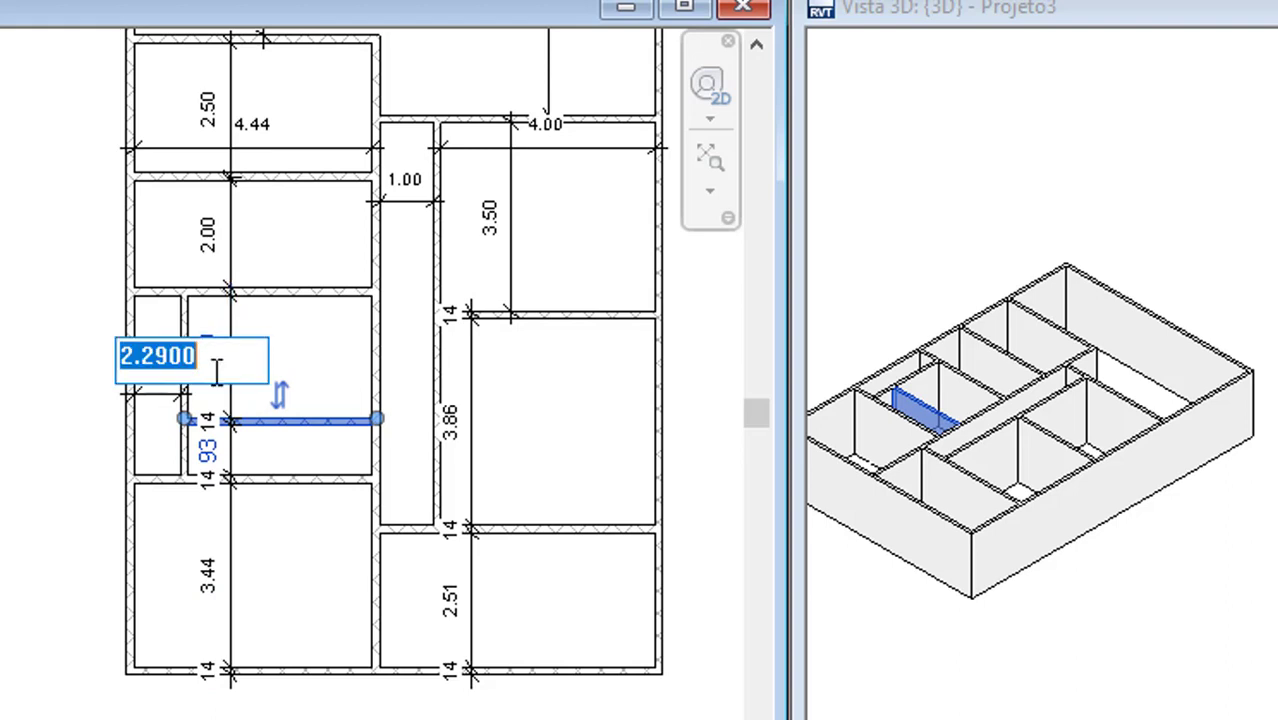
type("1.5")
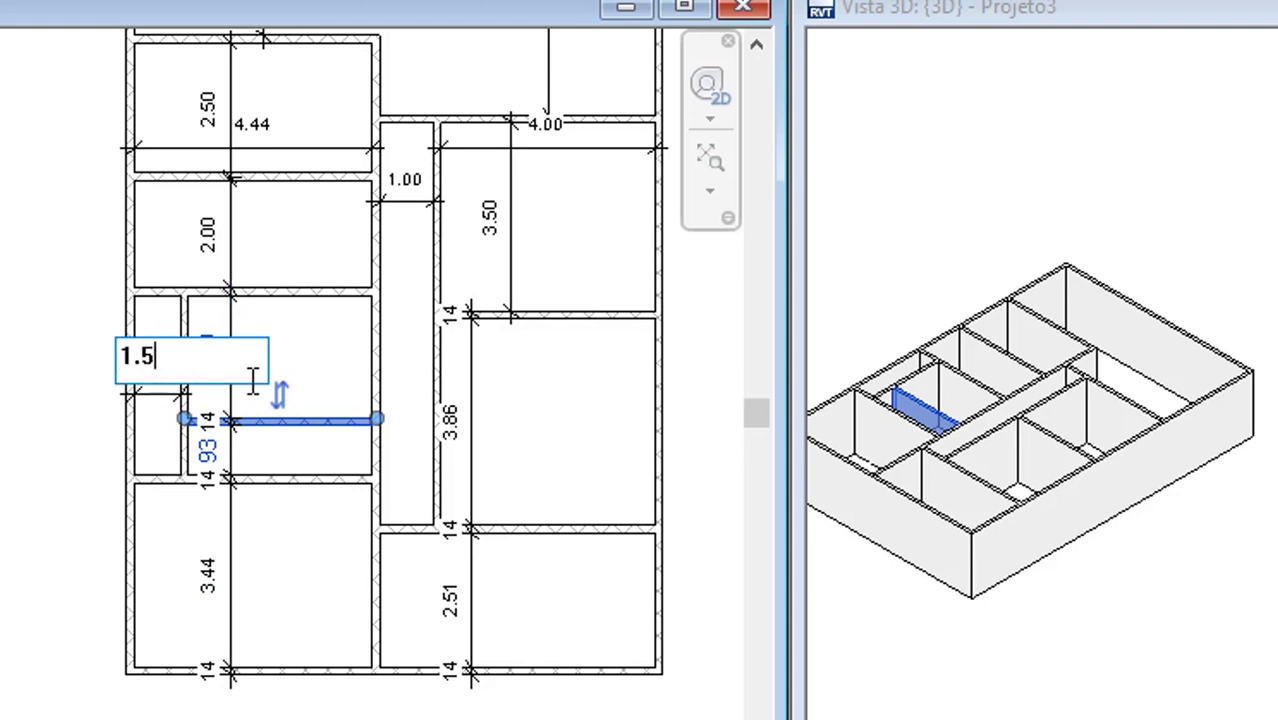
key("Return")
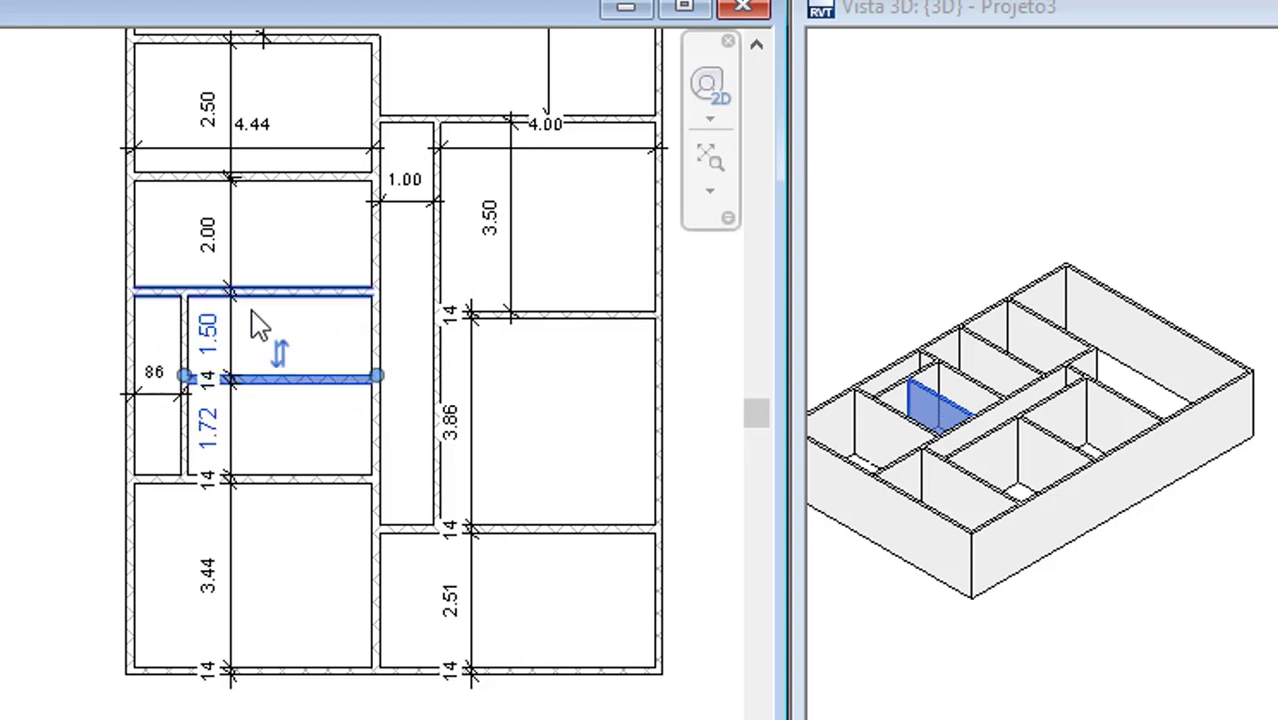
key("Escape")
scroll(265, 365, "up", 3)
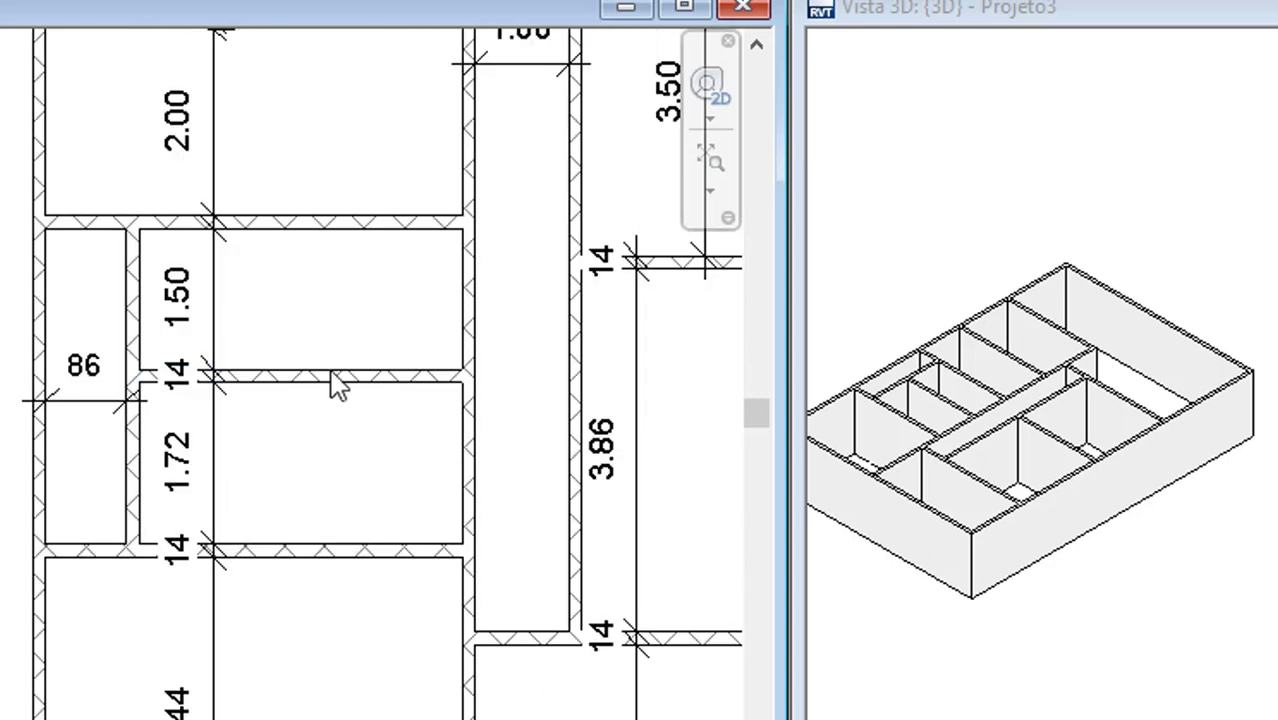
scroll(335, 262, "down", 2)
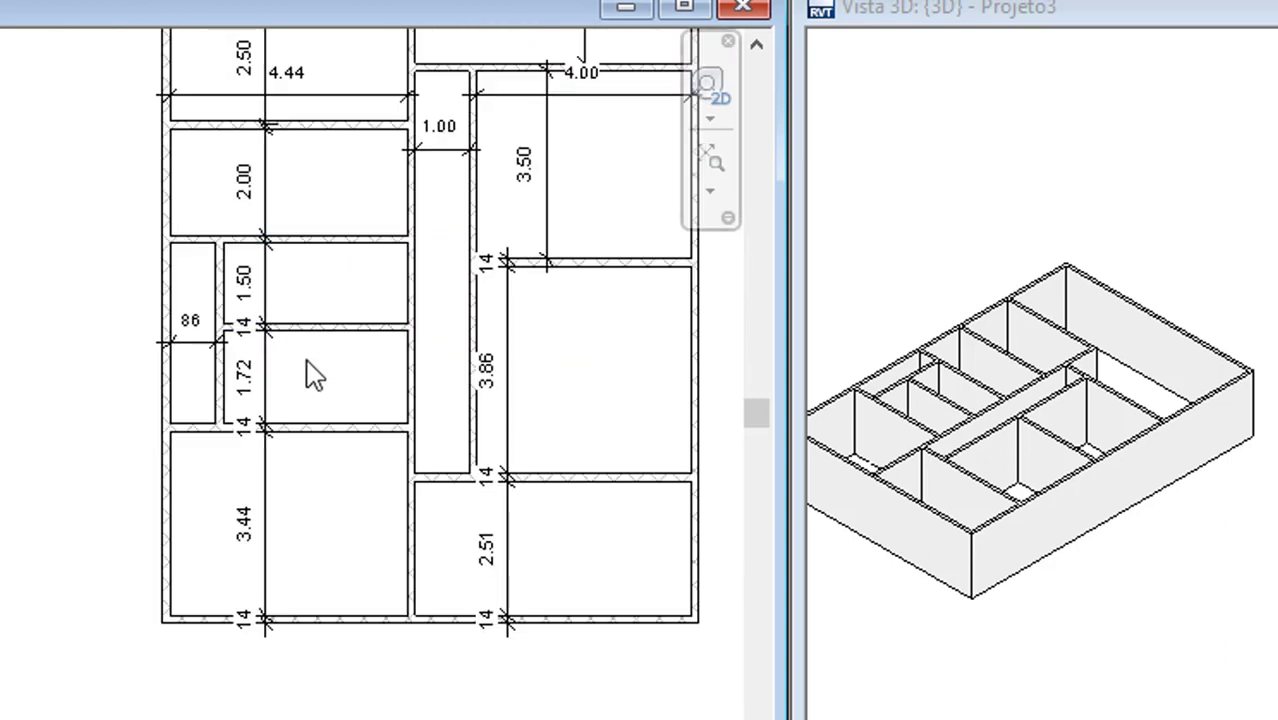
scroll(277, 445, "up", 2)
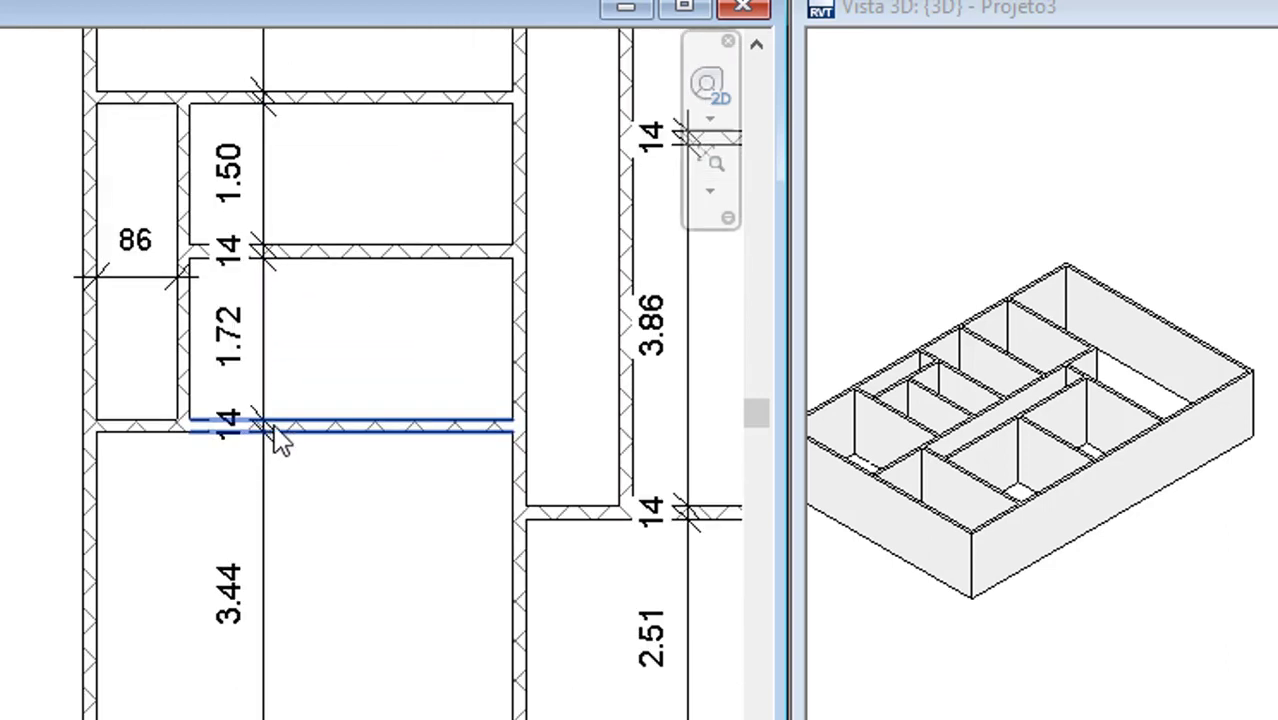
scroll(300, 437, "down", 1)
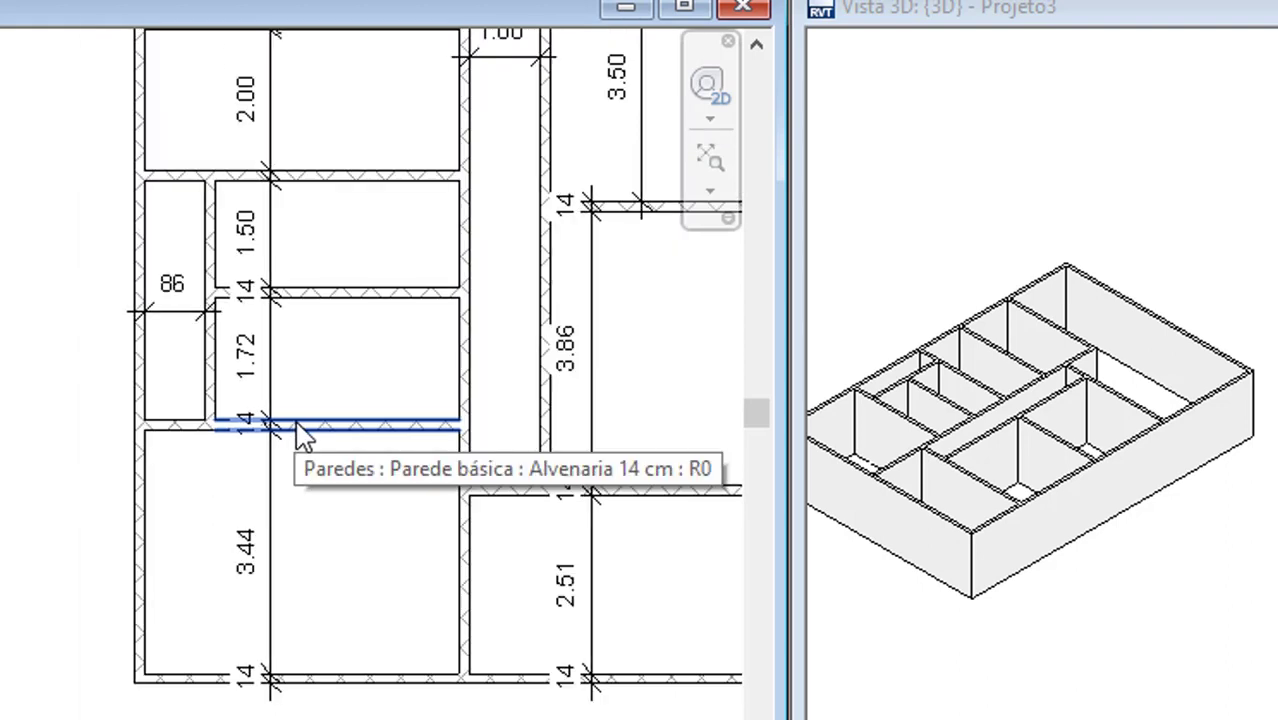
Set the 1.72 room to 1.50 deep, growing the room below from 3.44 to 3.66.
left_click(355, 428)
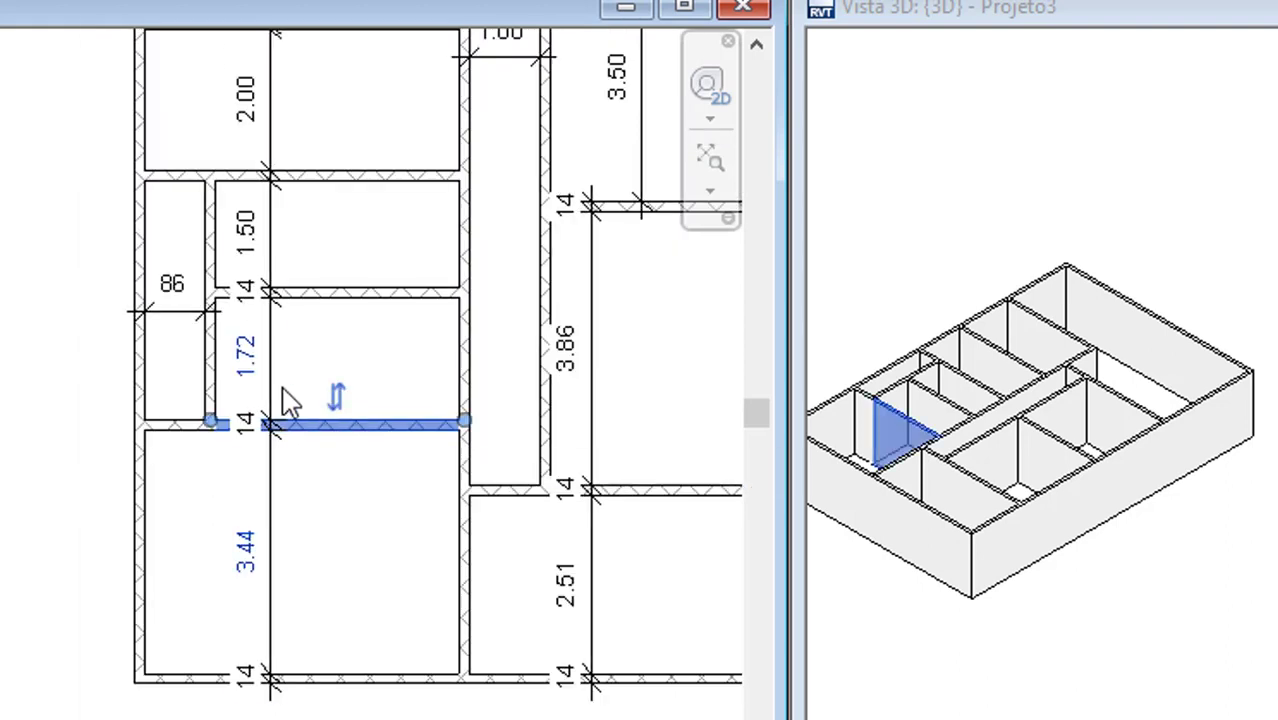
left_click(245, 355)
type("1.5")
key("Return")
scroll(114, 385, "up", 2)
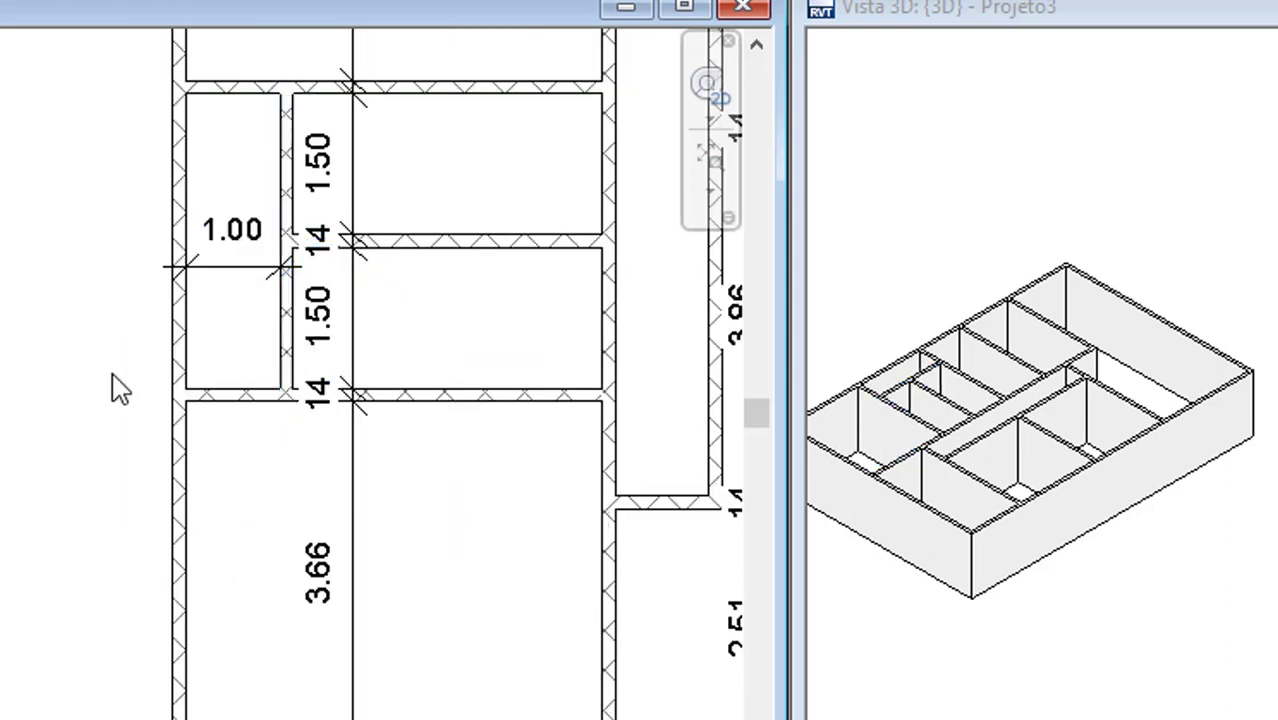
scroll(175, 235, "up", 2)
left_click(182, 222)
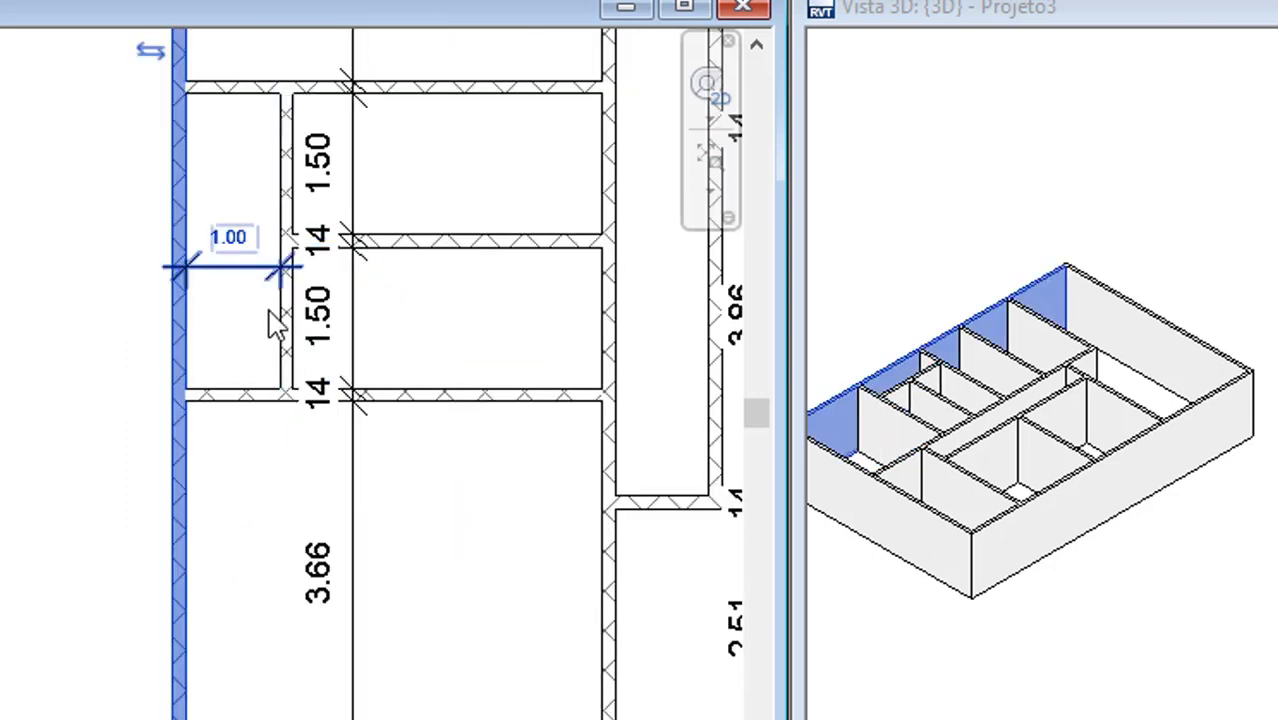
scroll(274, 320, "down", 2)
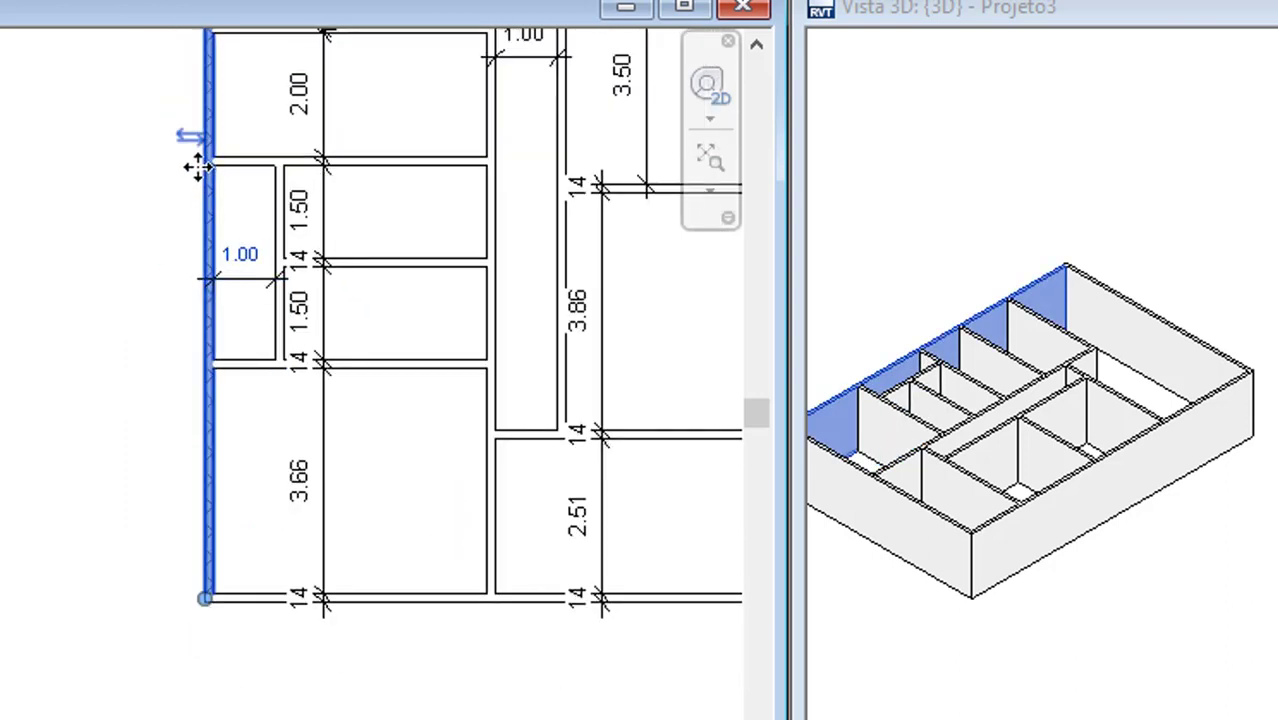
left_click(138, 230)
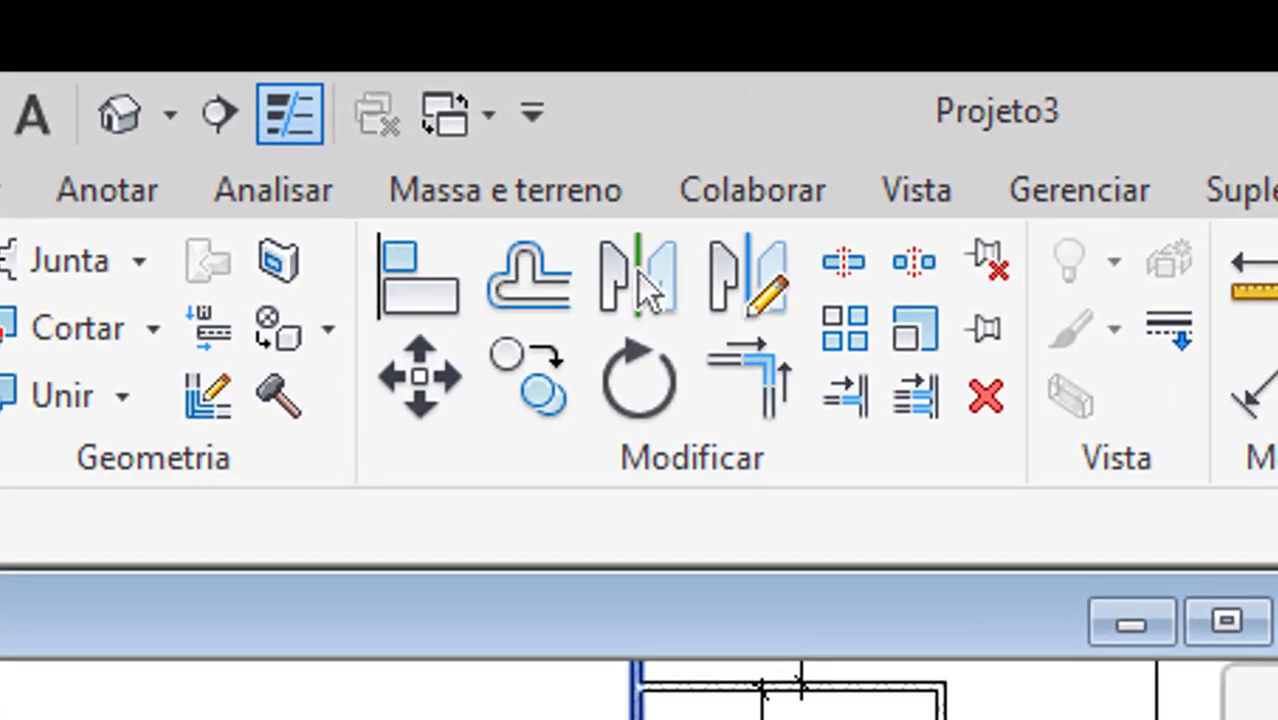
Split the left outer wall at the room corner.
left_click(790, 688)
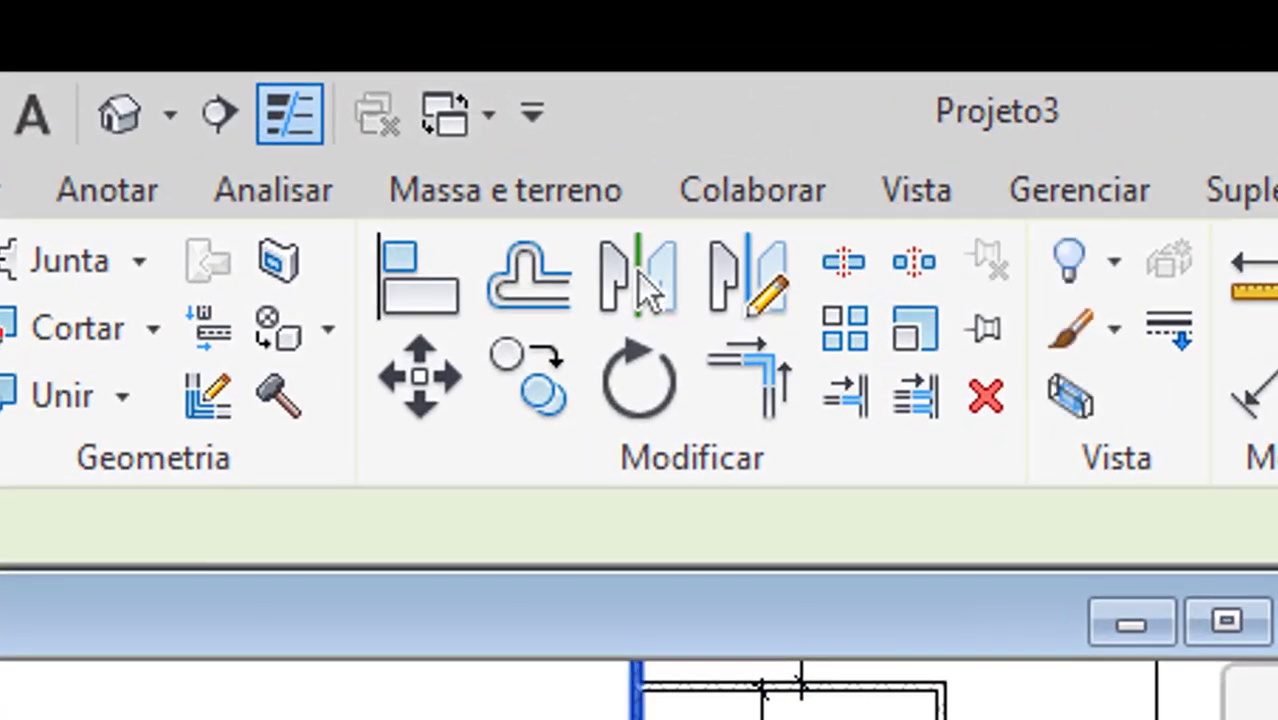
left_click(845, 280)
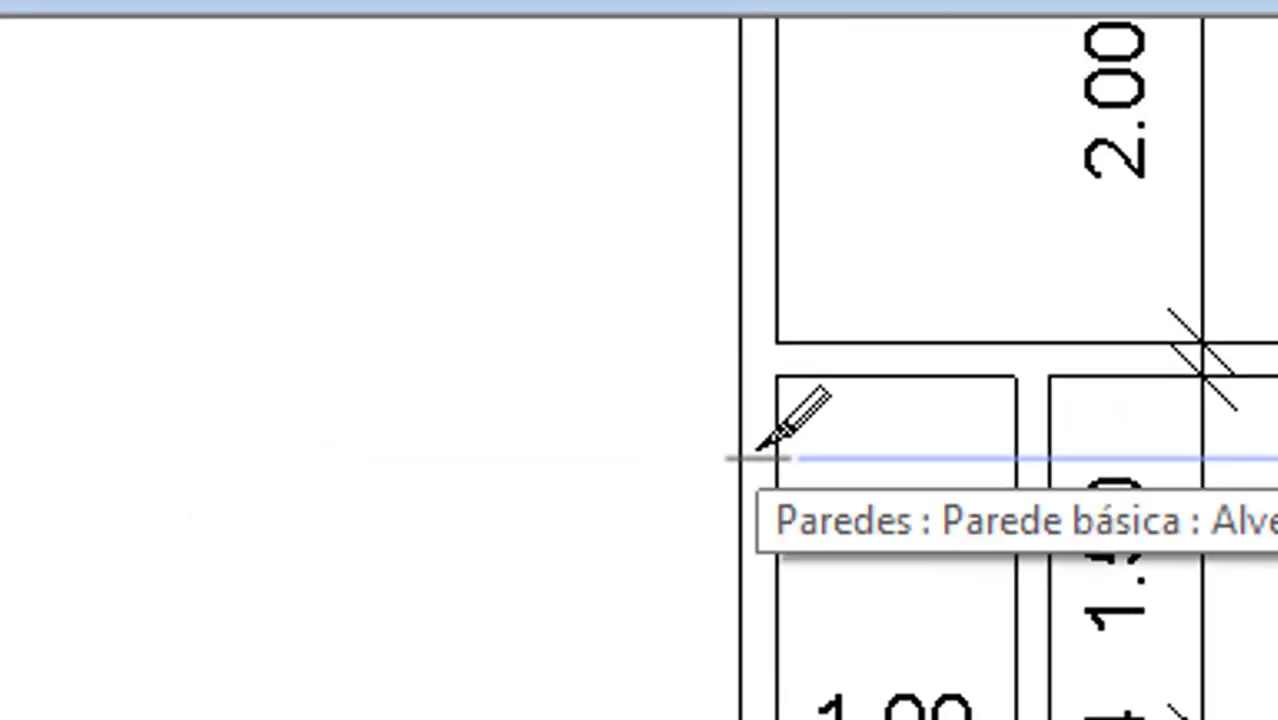
scroll(758, 452, "up", 2)
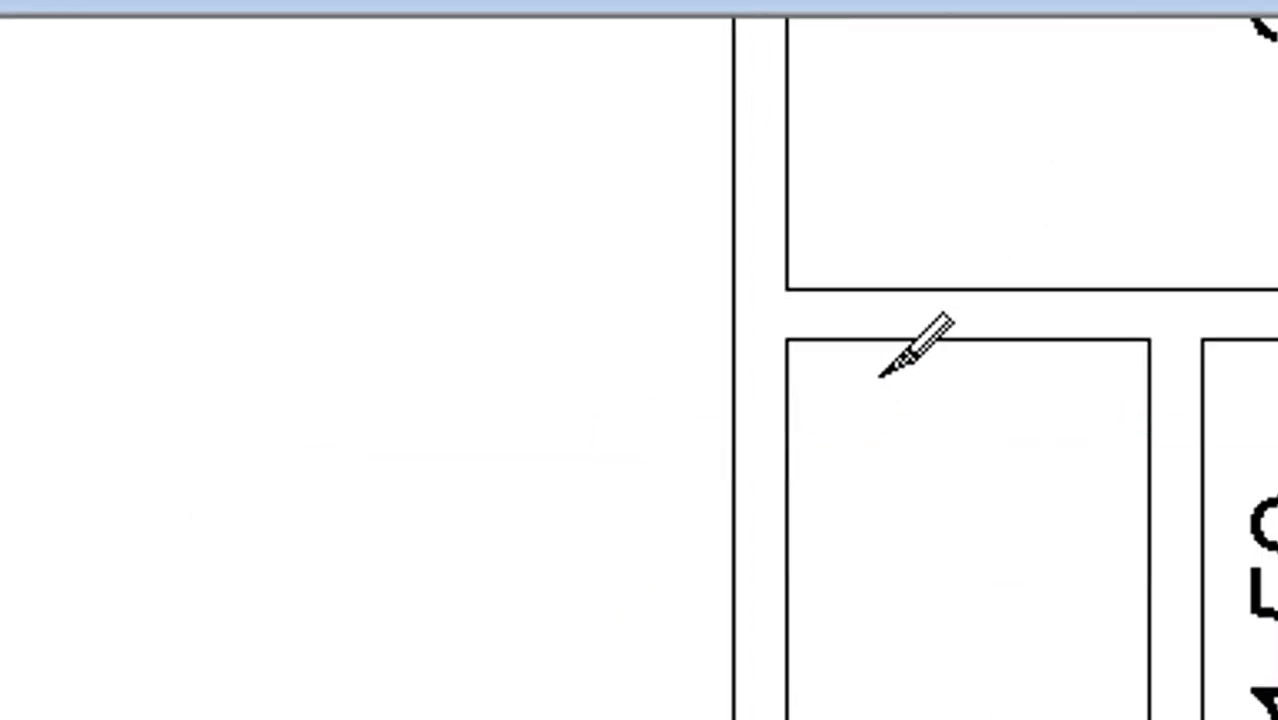
scroll(775, 341, "up", 4)
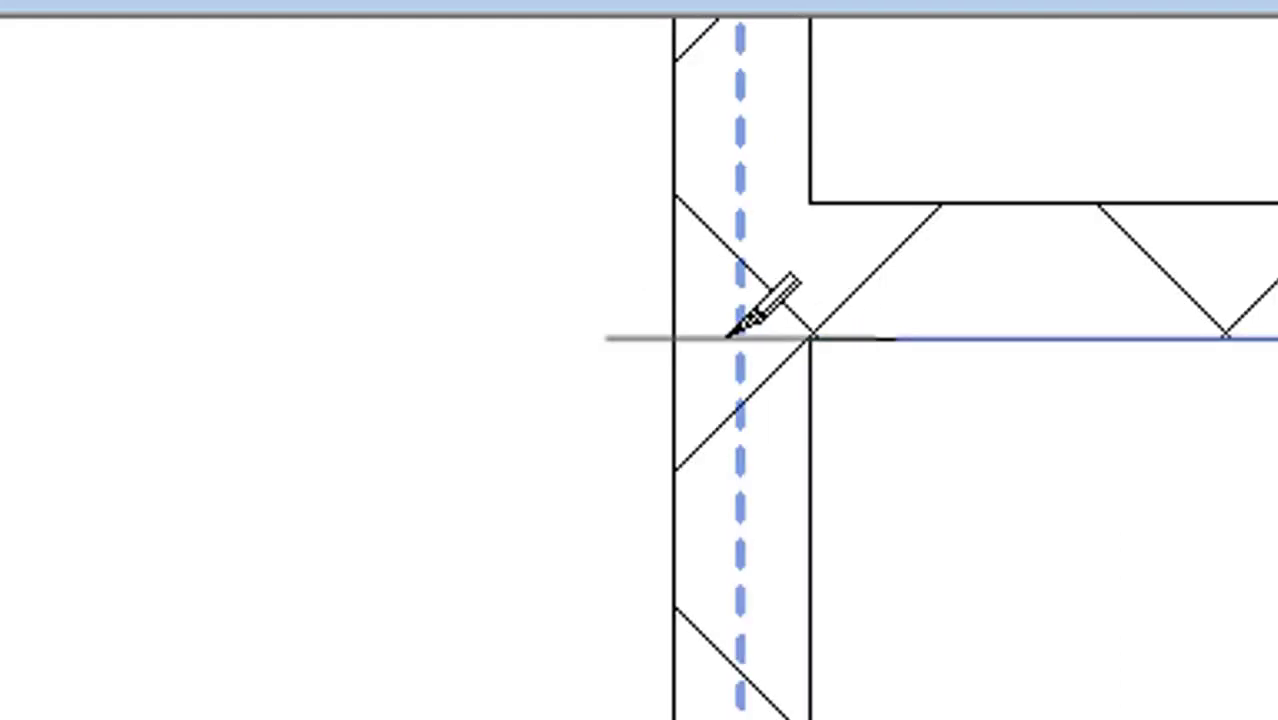
left_click(727, 337)
scroll(731, 337, "down", 5)
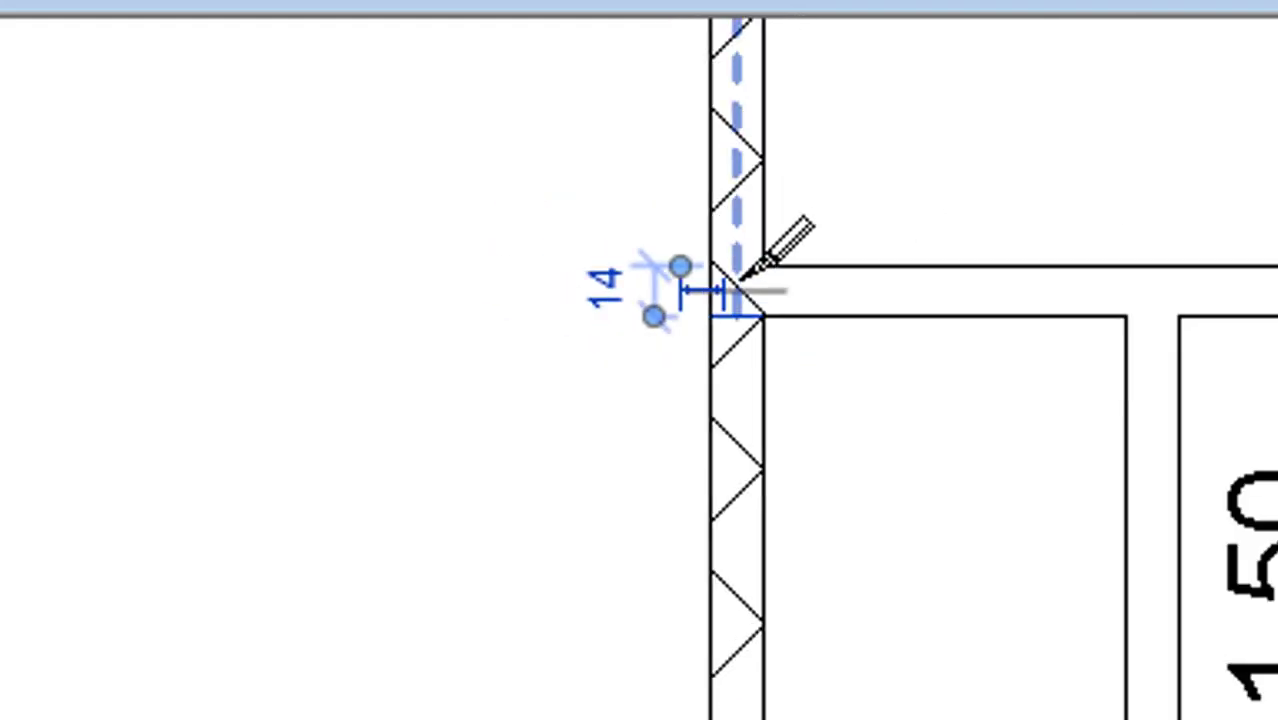
scroll(770, 242, "down", 1)
scroll(735, 348, "up", 3)
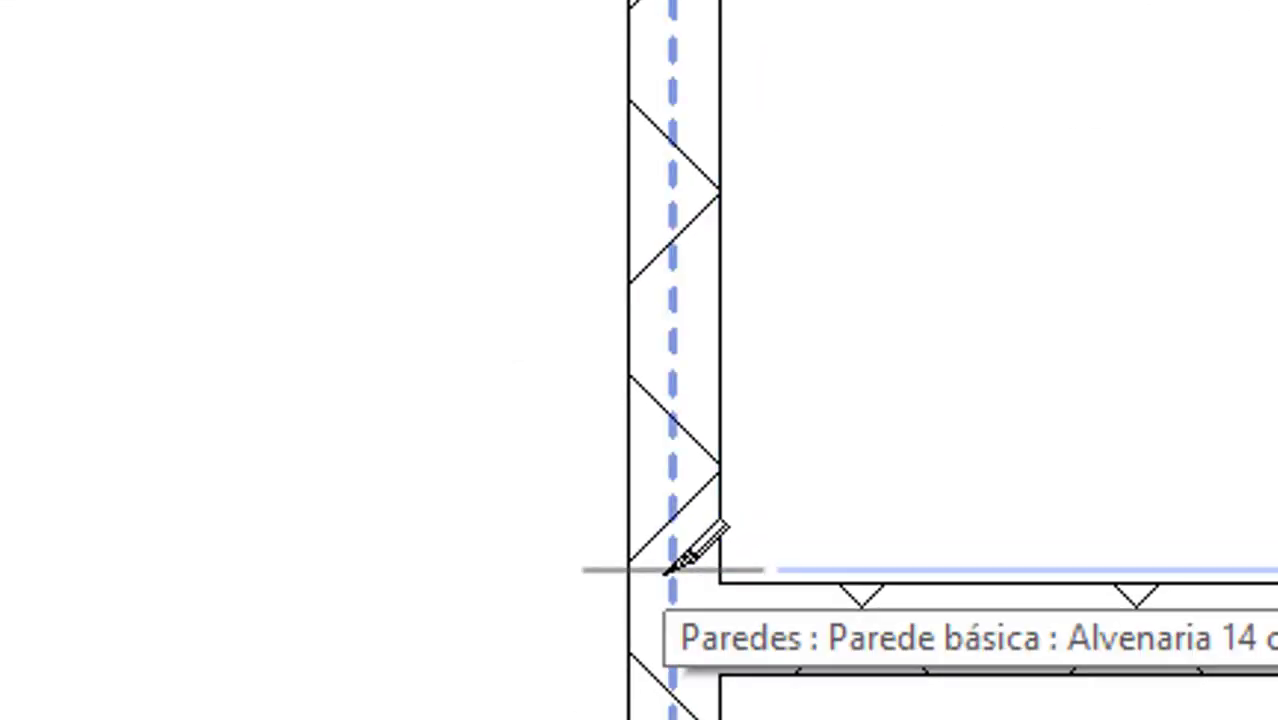
scroll(684, 565, "up", 2)
scroll(685, 580, "up", 1)
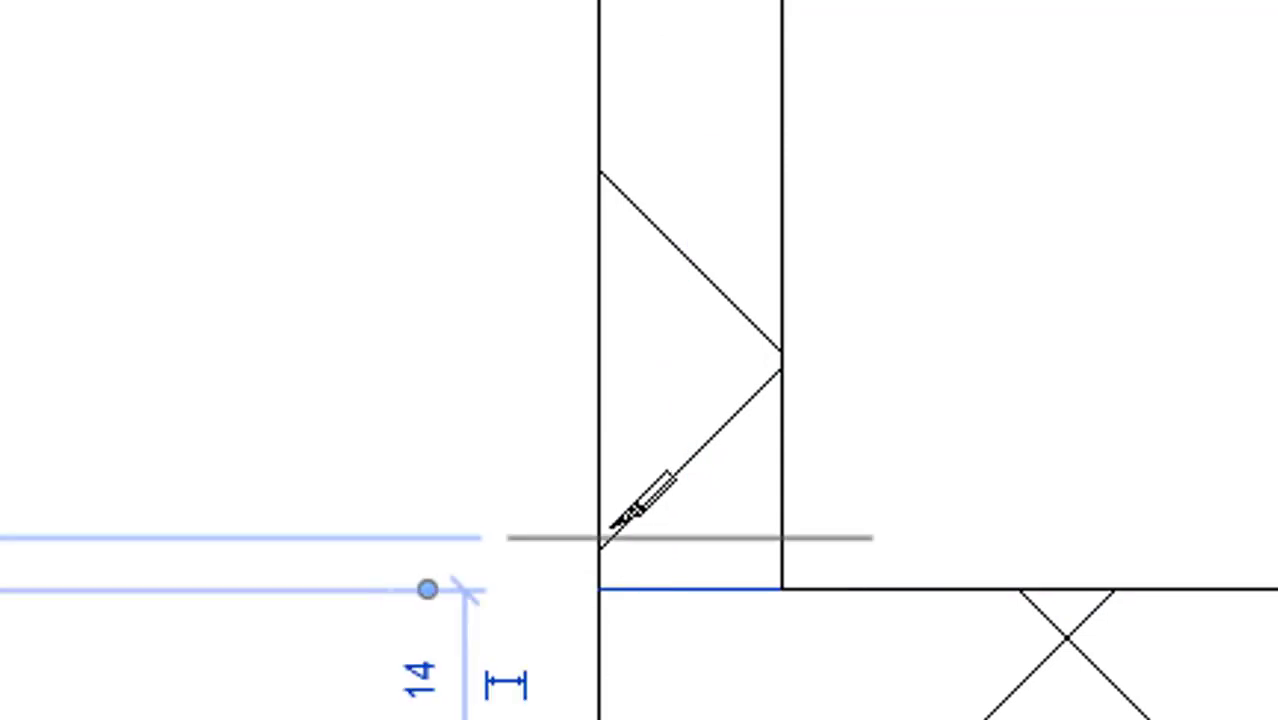
scroll(620, 512, "down", 3)
scroll(605, 508, "down", 3)
key("Escape")
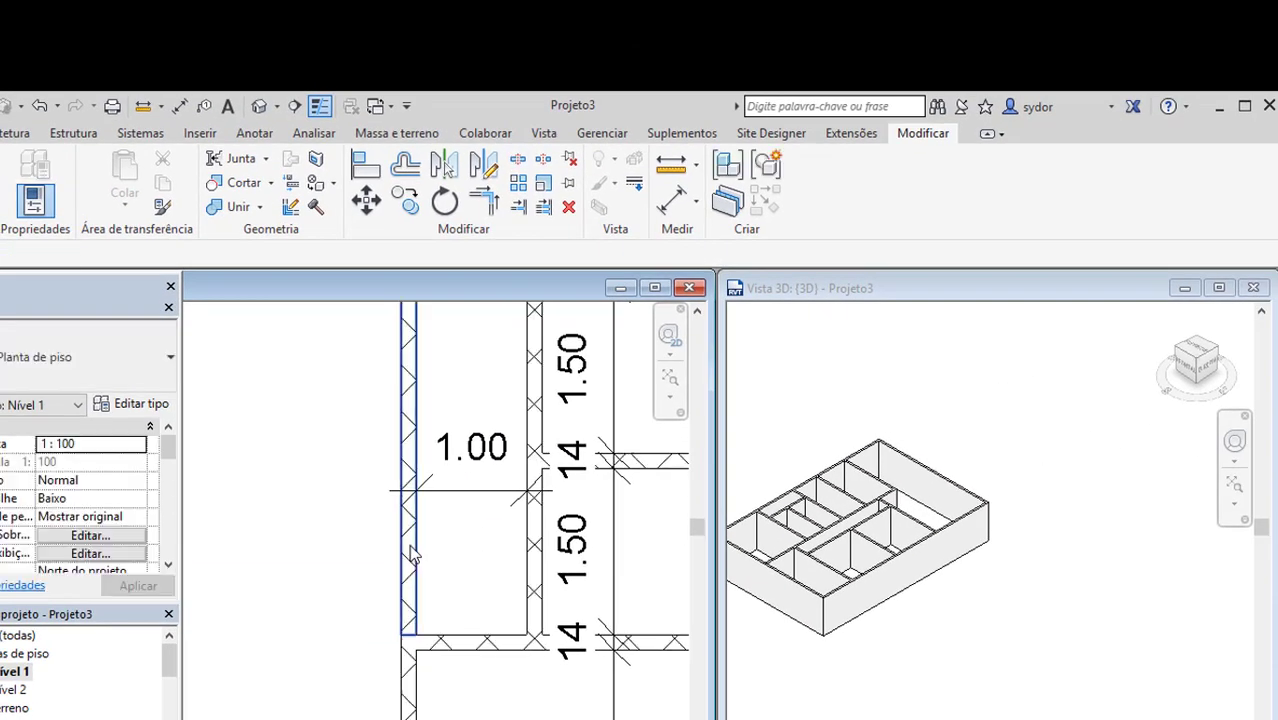
Delete the split-off piece of the outer wall beside the 1.50 rooms.
left_click(409, 552)
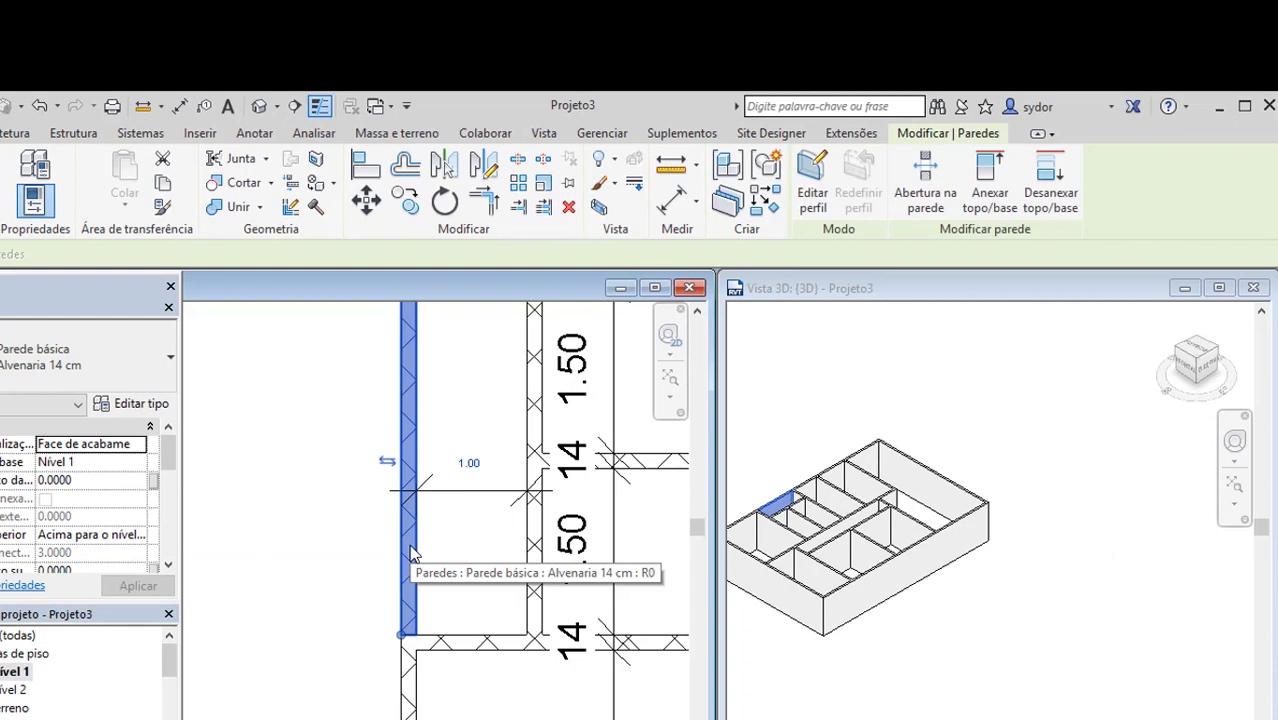
key("Delete")
scroll(416, 496, "down", 2)
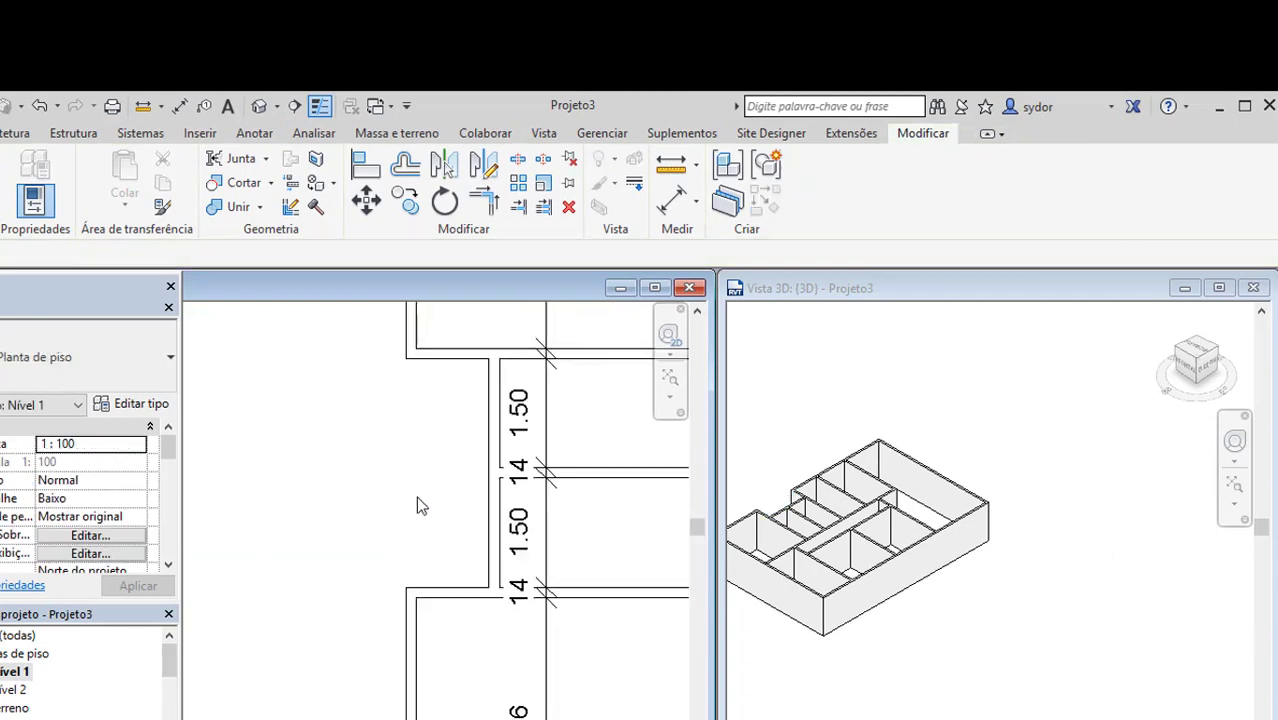
scroll(418, 498, "down", 1)
scroll(418, 498, "down", 1)
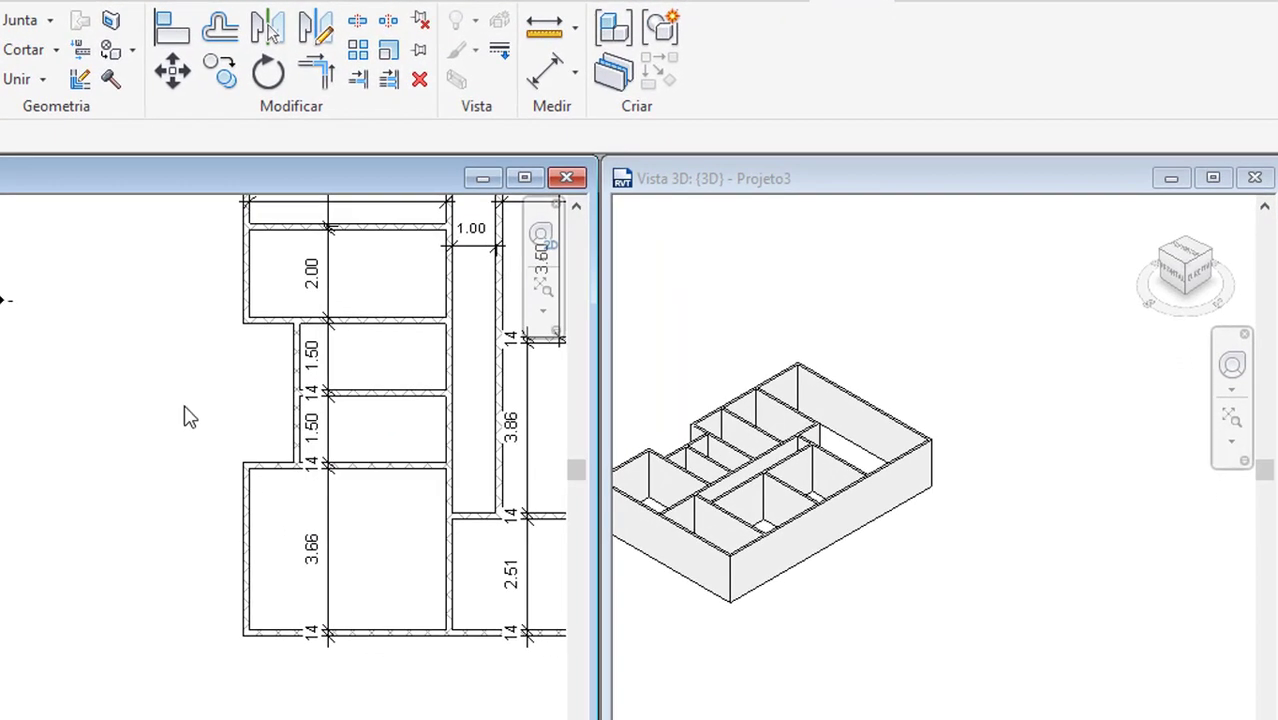
Use Align (AL) to snap the right room's wall onto the wall under the lower 1.50 room.
scroll(250, 385, "down", 3)
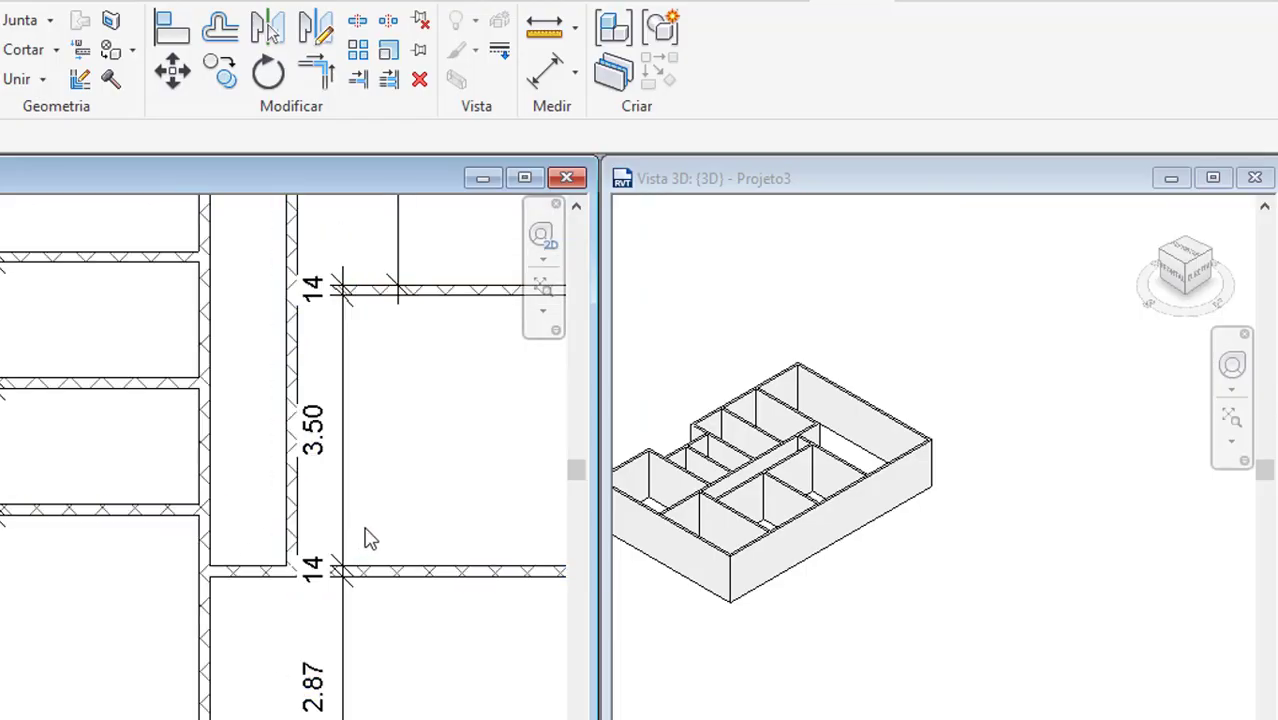
key("a")
key("l")
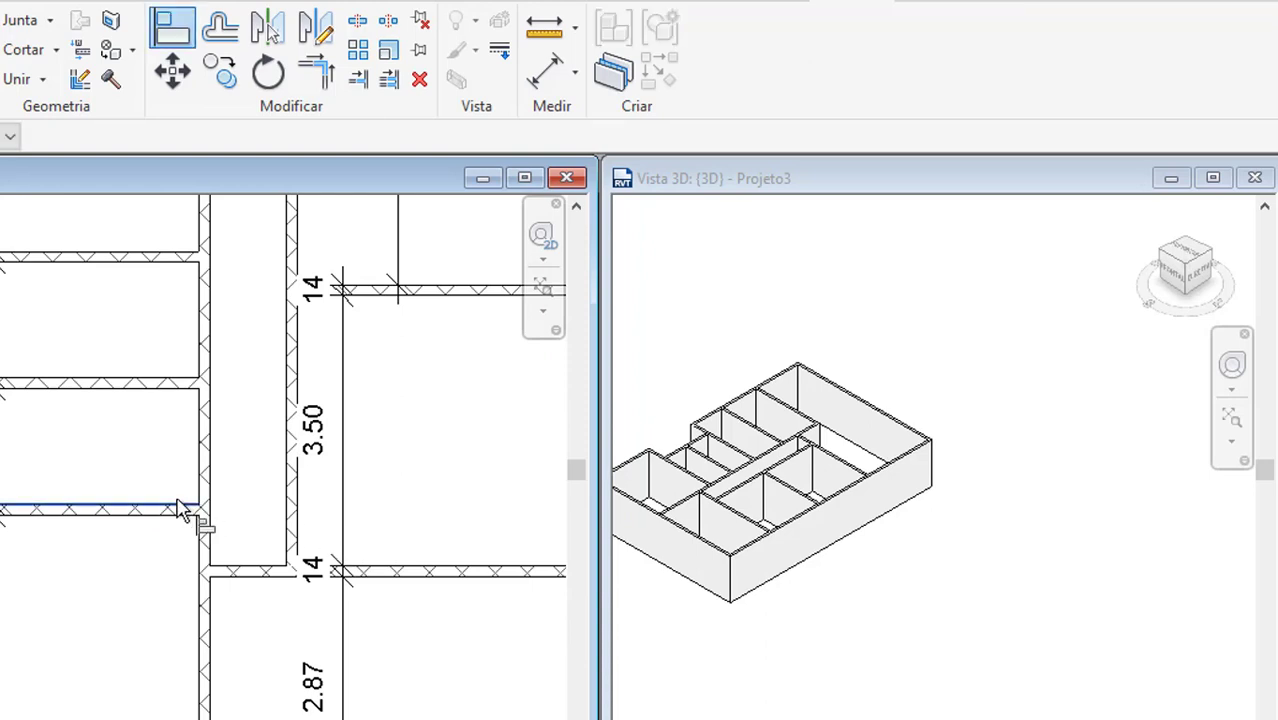
left_click(197, 516)
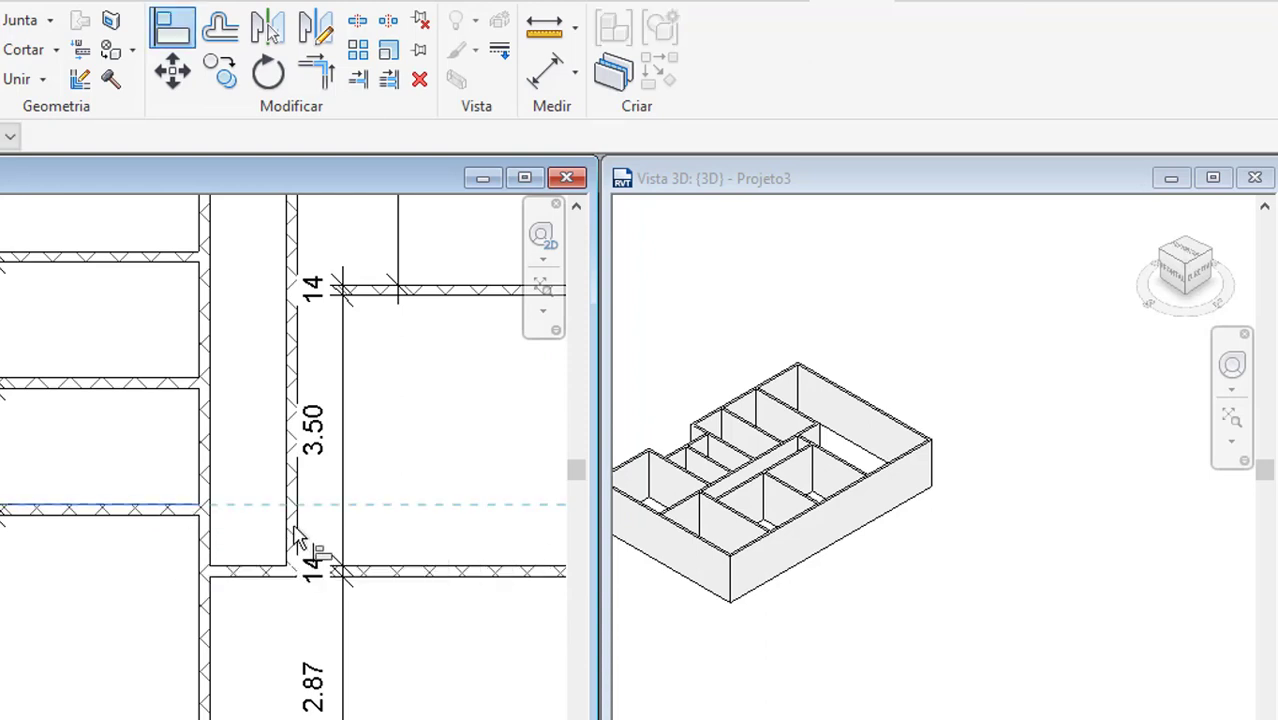
left_click(390, 572)
scroll(320, 505, "down", 2)
scroll(310, 460, "down", 3)
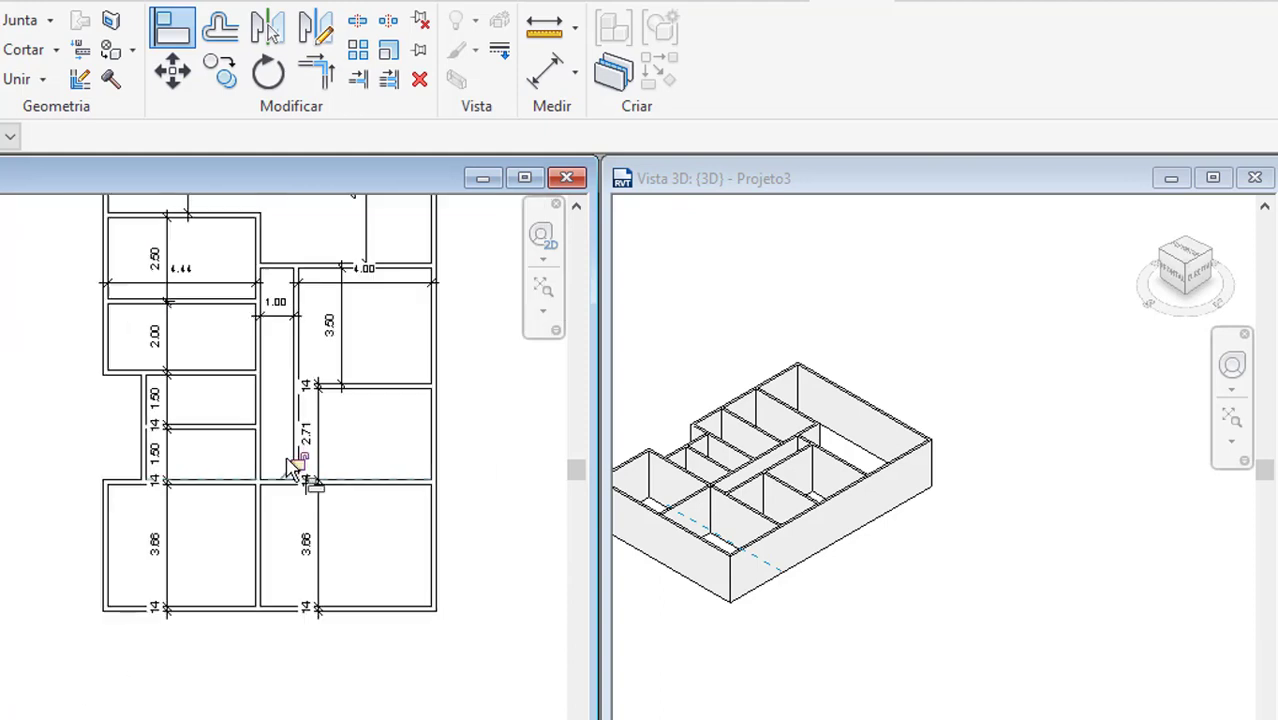
scroll(352, 423, "up", 2)
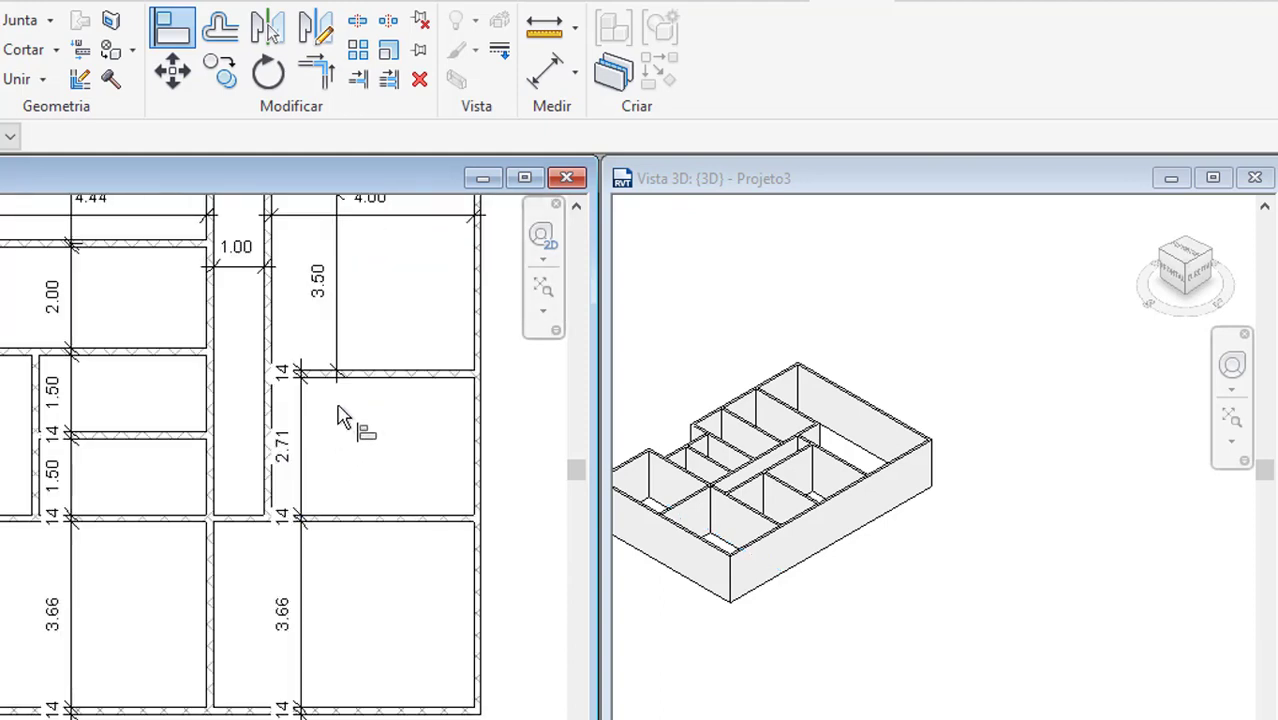
scroll(415, 463, "down", 1)
scroll(342, 428, "up", 2)
Change the right-hand room's depth from 2.71 to 3.00, shrinking the room above to 3.21.
key("Escape")
left_click(328, 433)
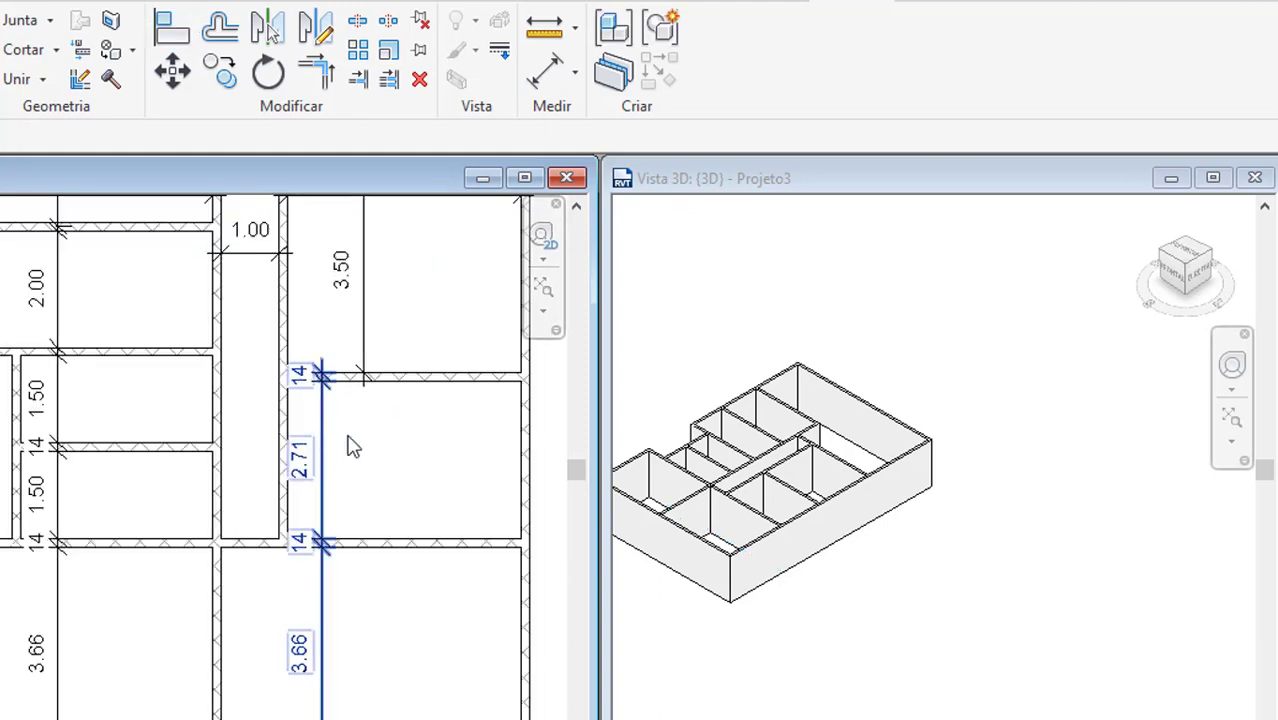
scroll(351, 443, "down", 2)
left_click(333, 455)
left_click(335, 462)
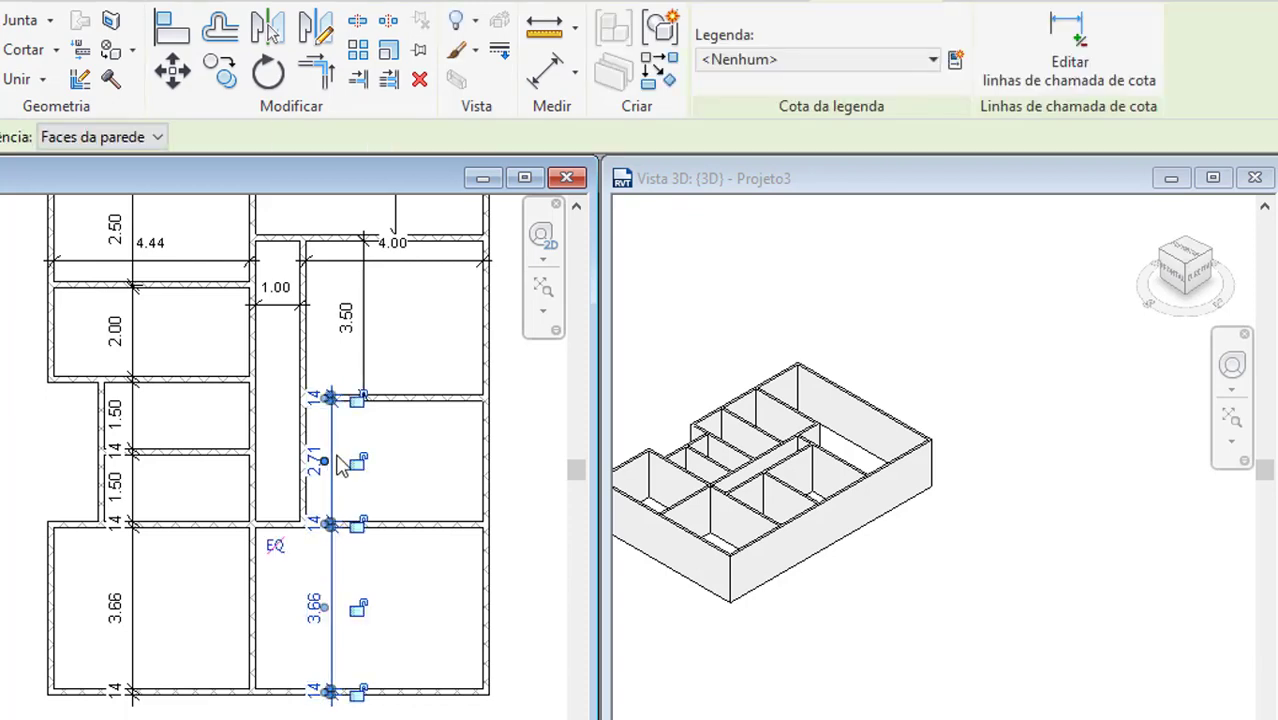
scroll(400, 512, "down", 1)
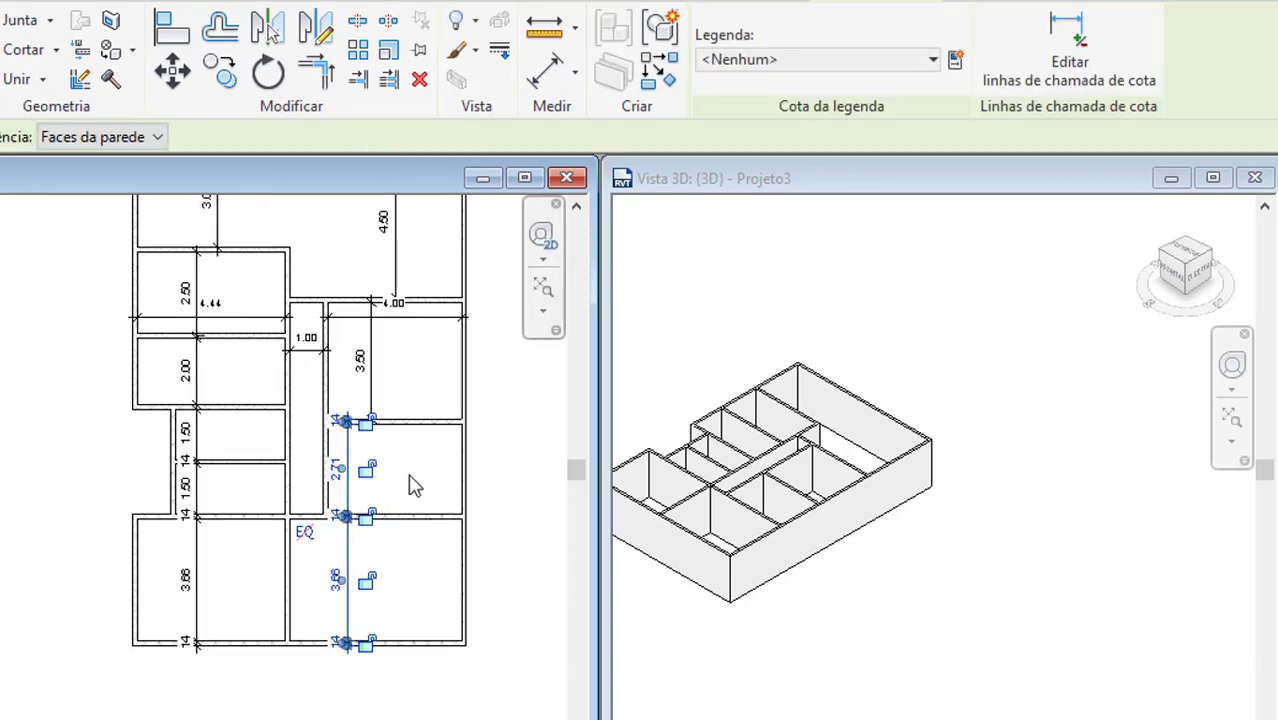
scroll(383, 484, "up", 1)
left_click(418, 445)
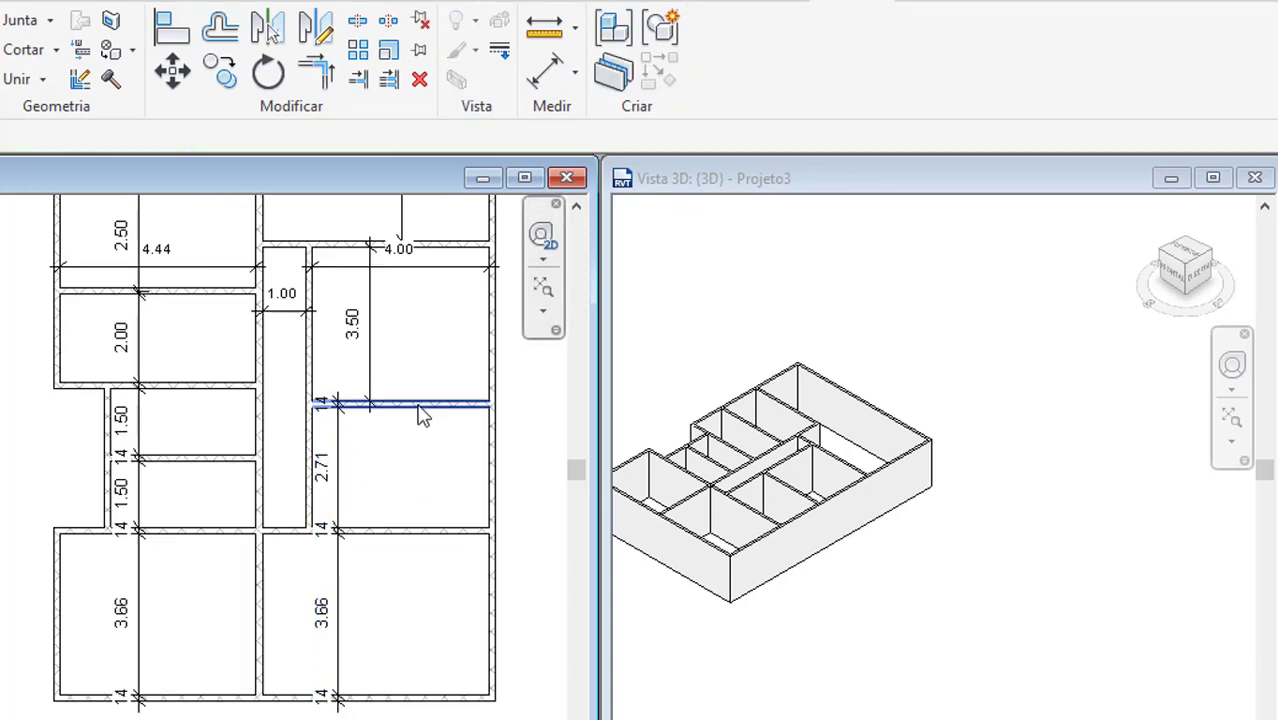
left_click(419, 405)
left_click(329, 468)
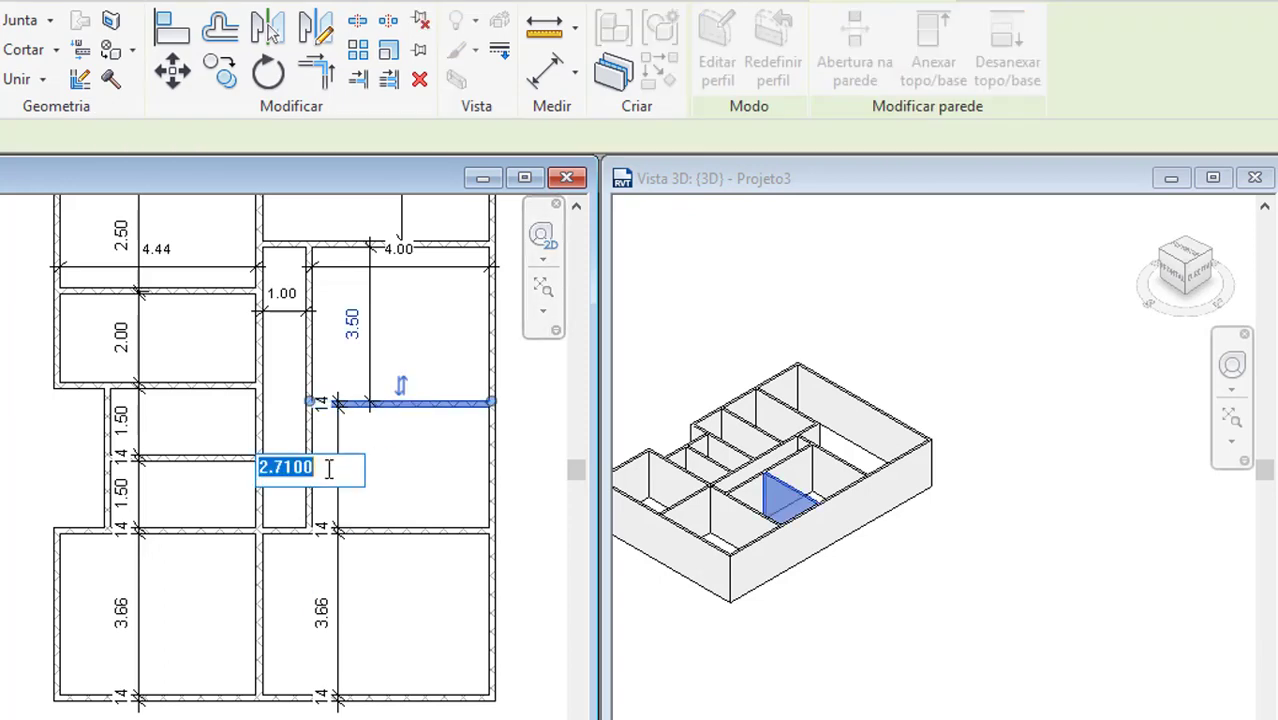
key("Return")
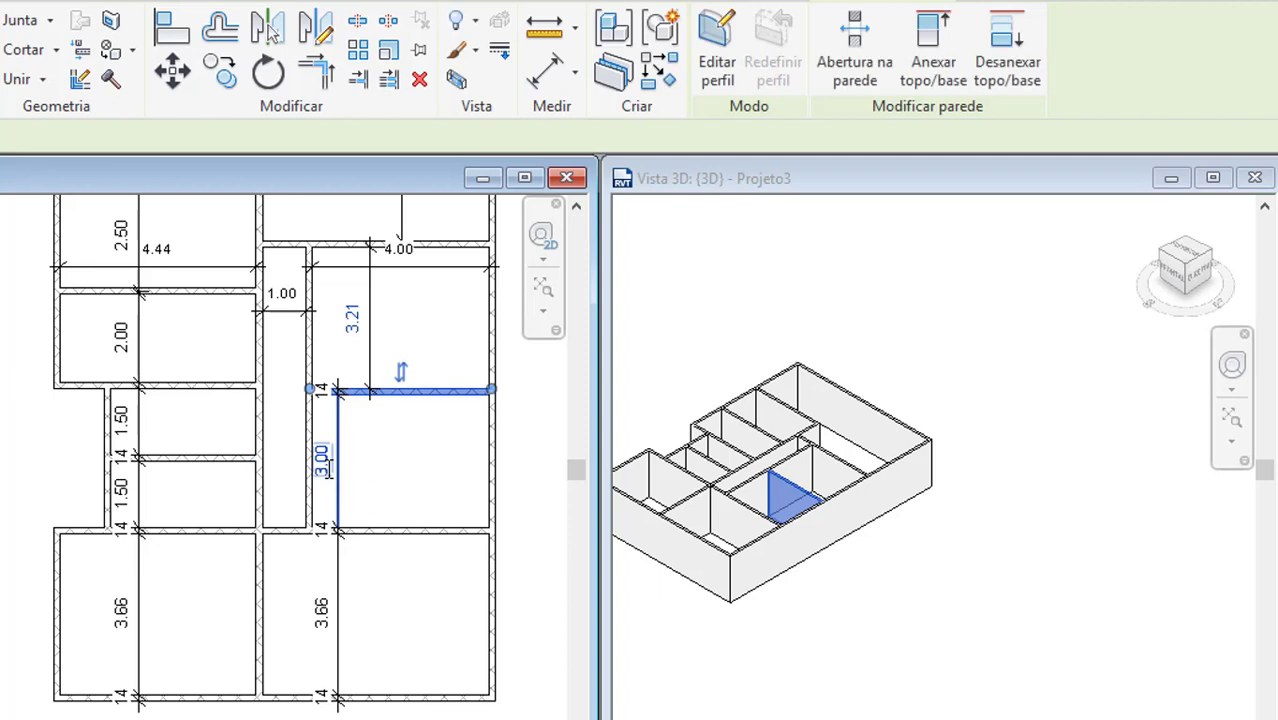
left_click(443, 593)
scroll(443, 593, "up", 1)
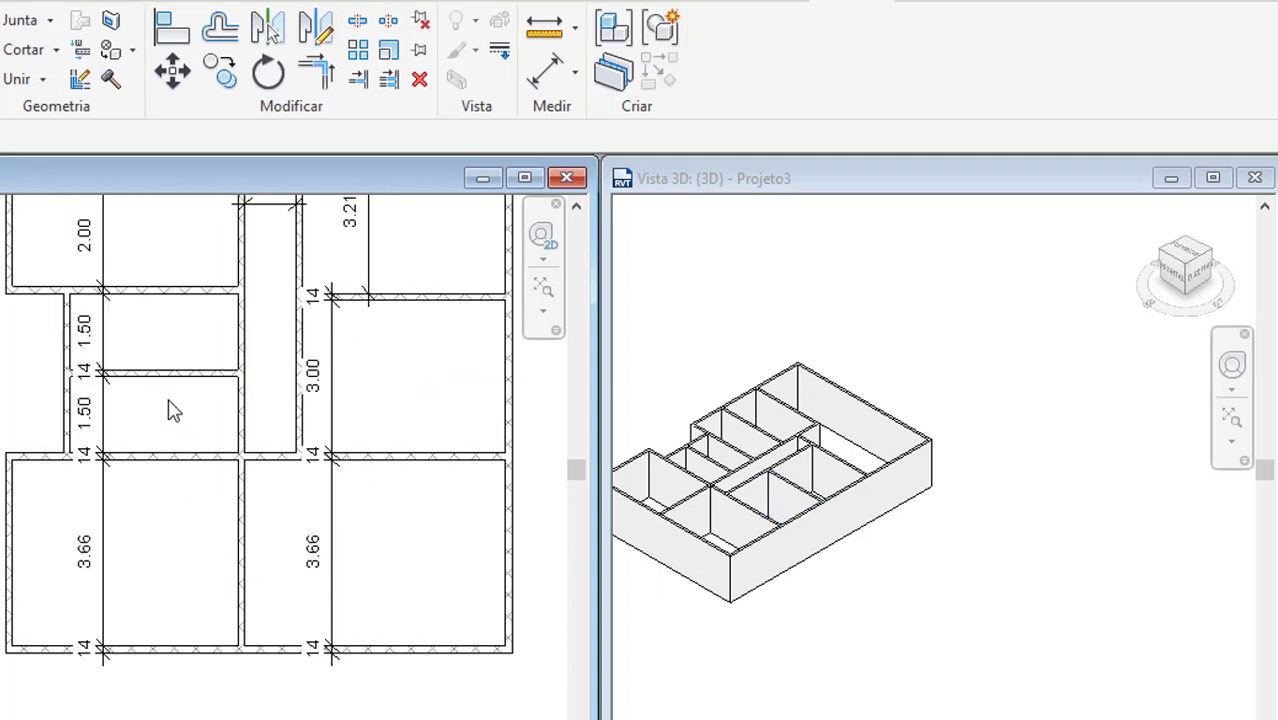
Draw a vertical wall (WA) across the 3.66 room down to the bottom outer wall.
key("w")
key("a")
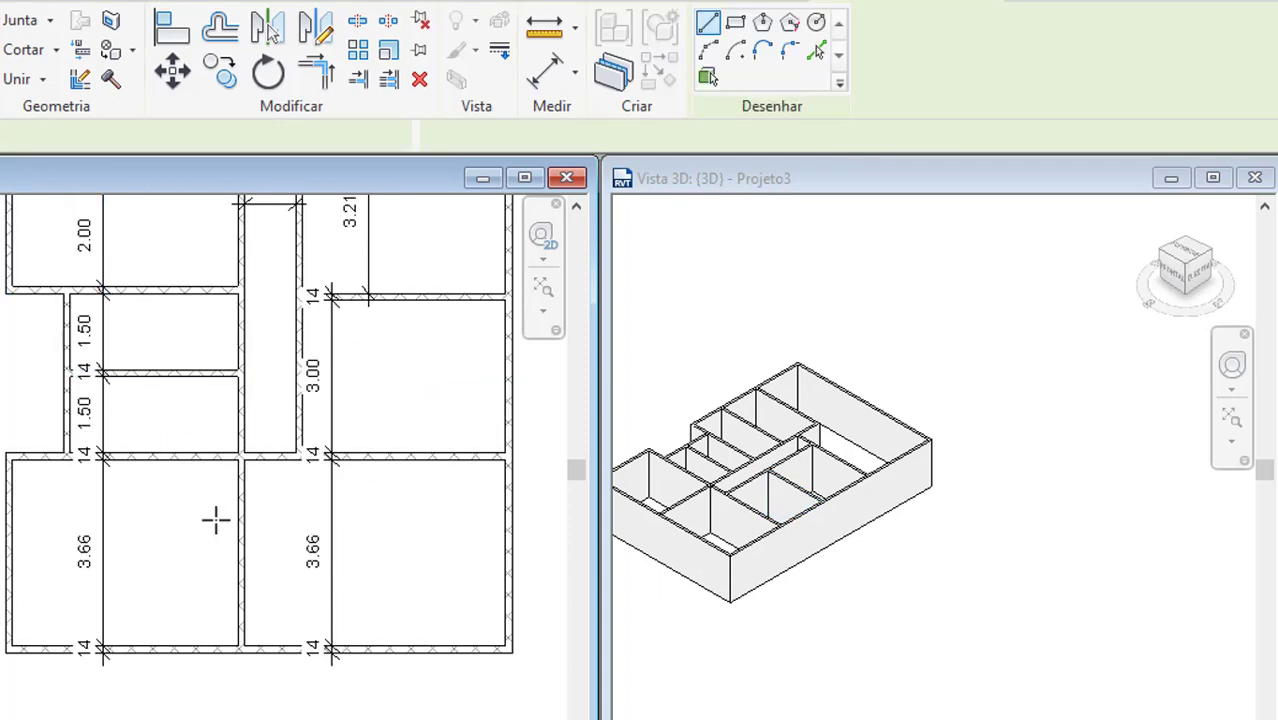
left_click(155, 458)
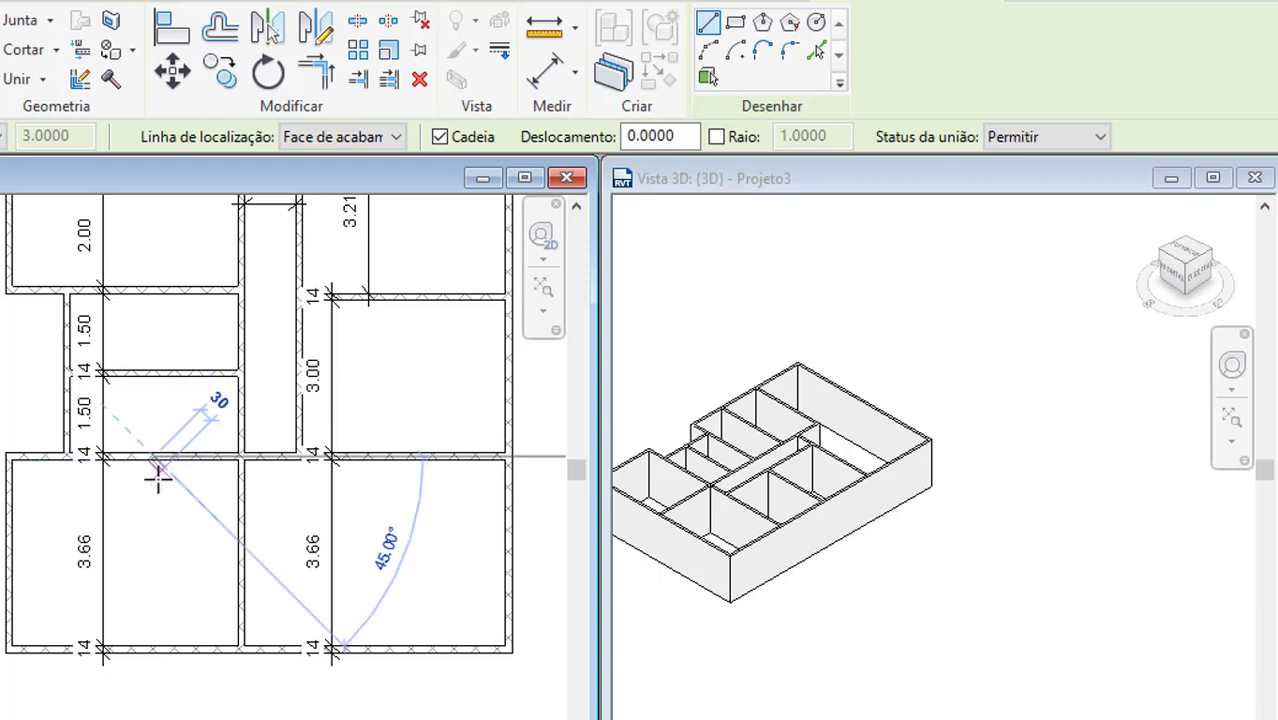
left_click(155, 648)
key("Escape")
key("Escape")
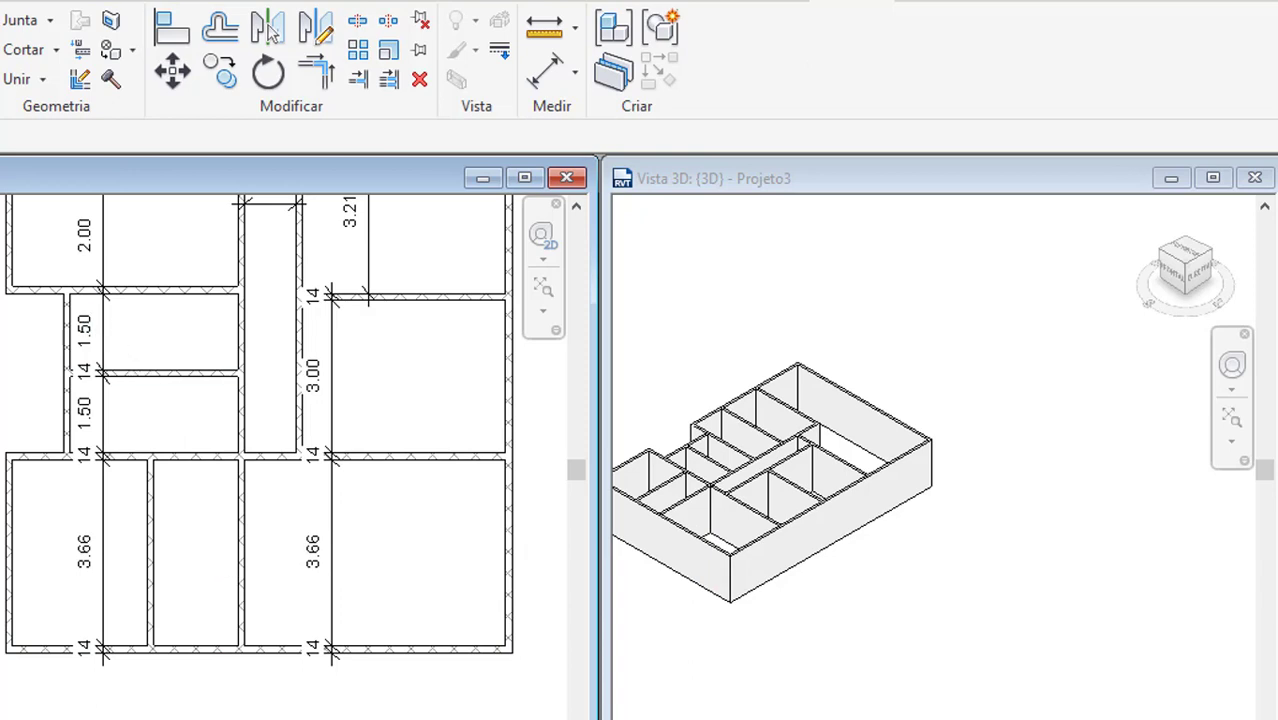
Place an aligned dimension (DI) showing the 1.65 width between the new wall and the adjacent wall.
key("d")
key("i")
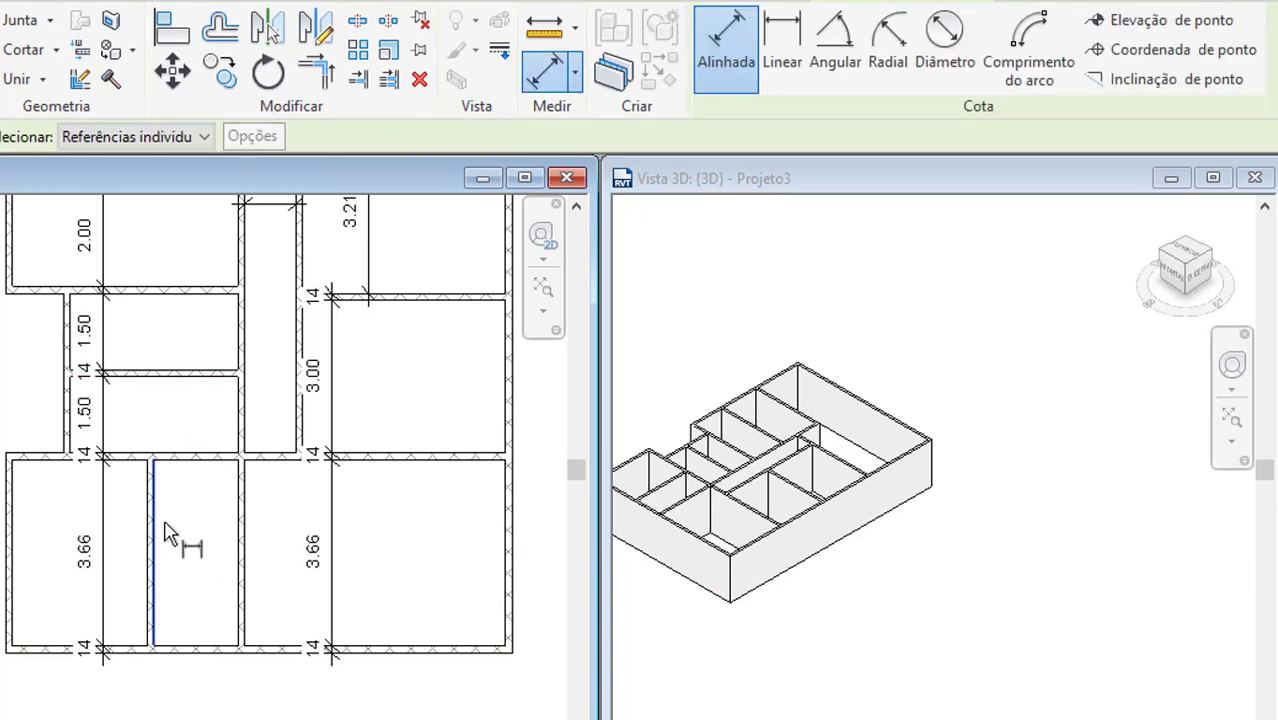
scroll(168, 533, "up", 2)
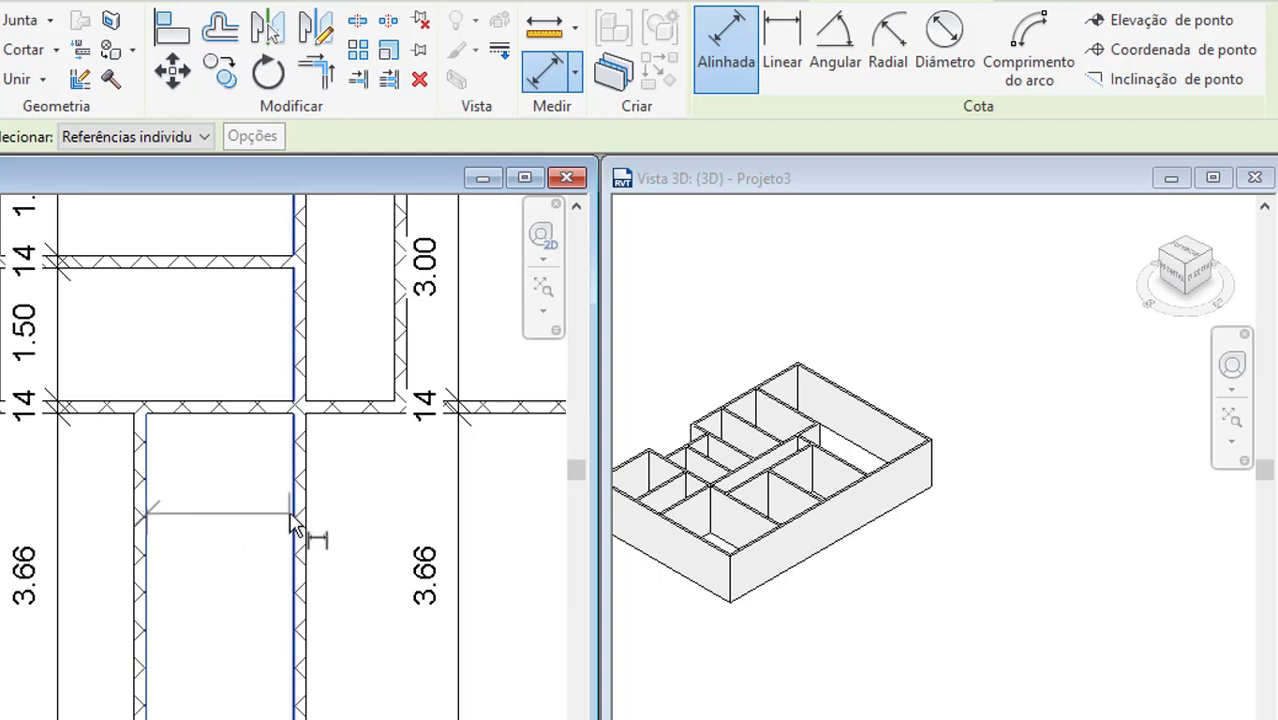
left_click(299, 527)
left_click(250, 541)
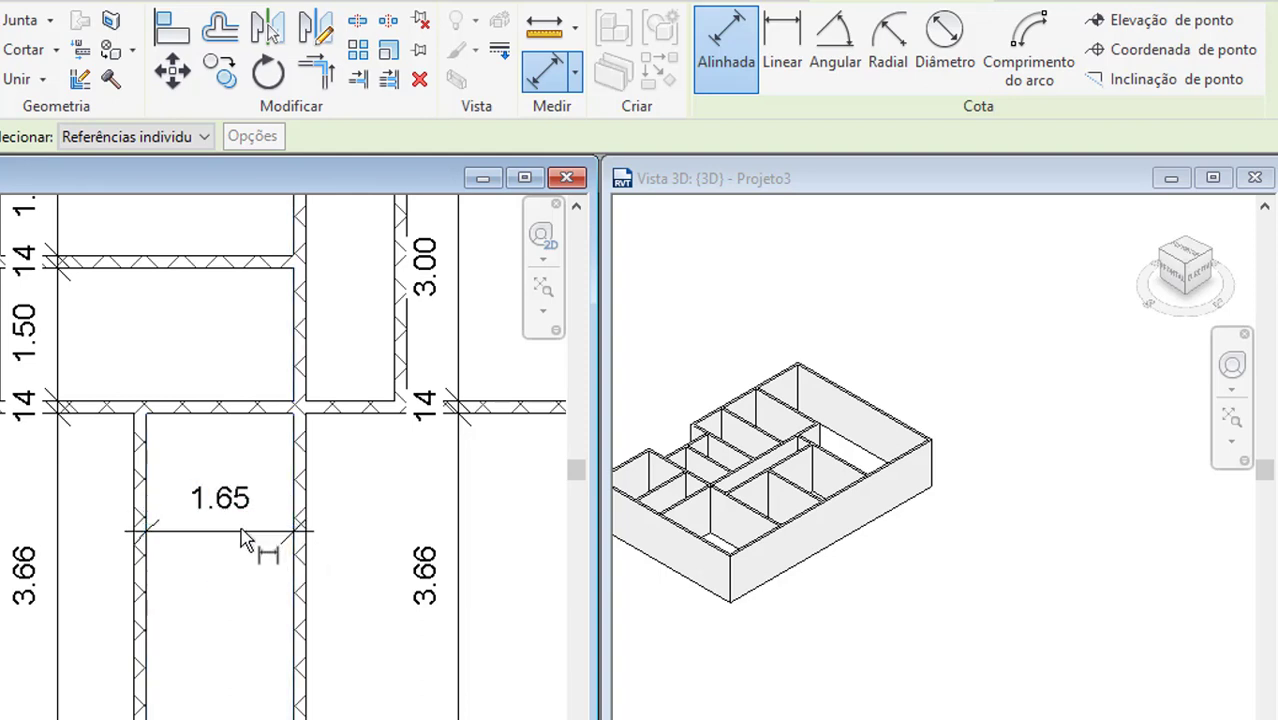
key("Escape")
key("Escape")
scroll(242, 537, "down", 1)
Move the new wall so the narrow room measures 1.50 wide instead of 1.65.
left_click(190, 545)
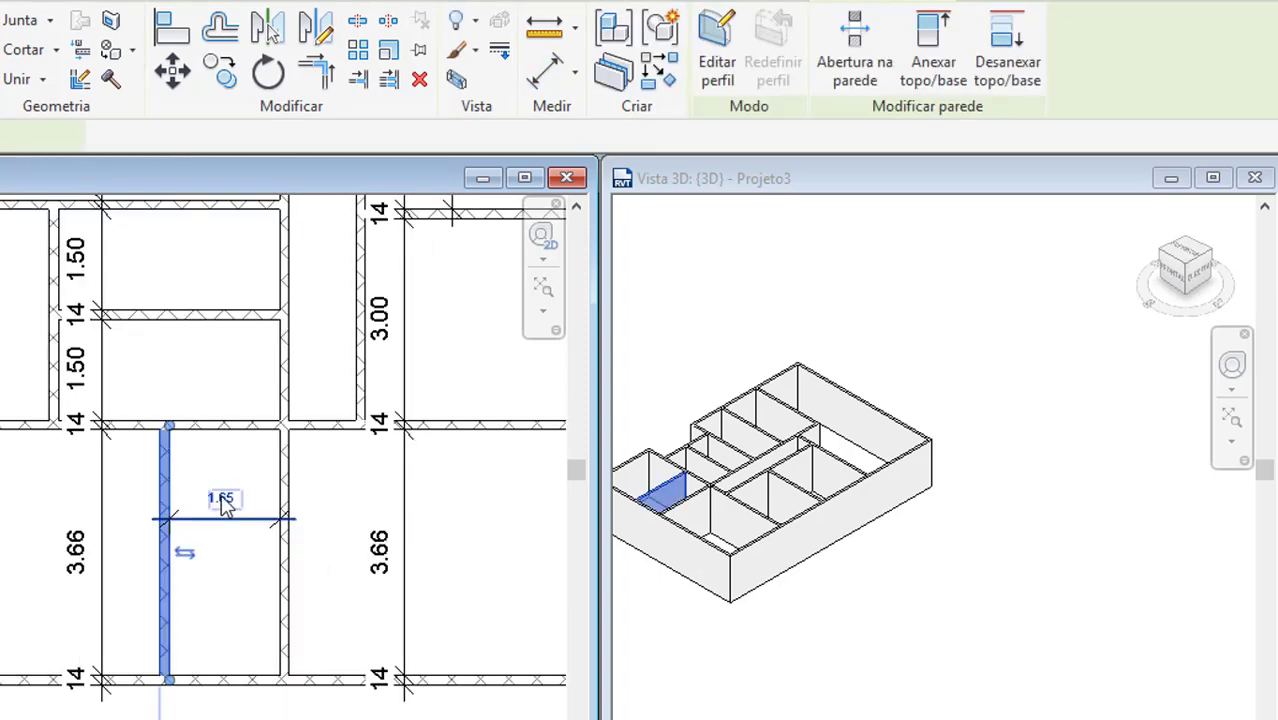
left_click(222, 495)
type("1.5")
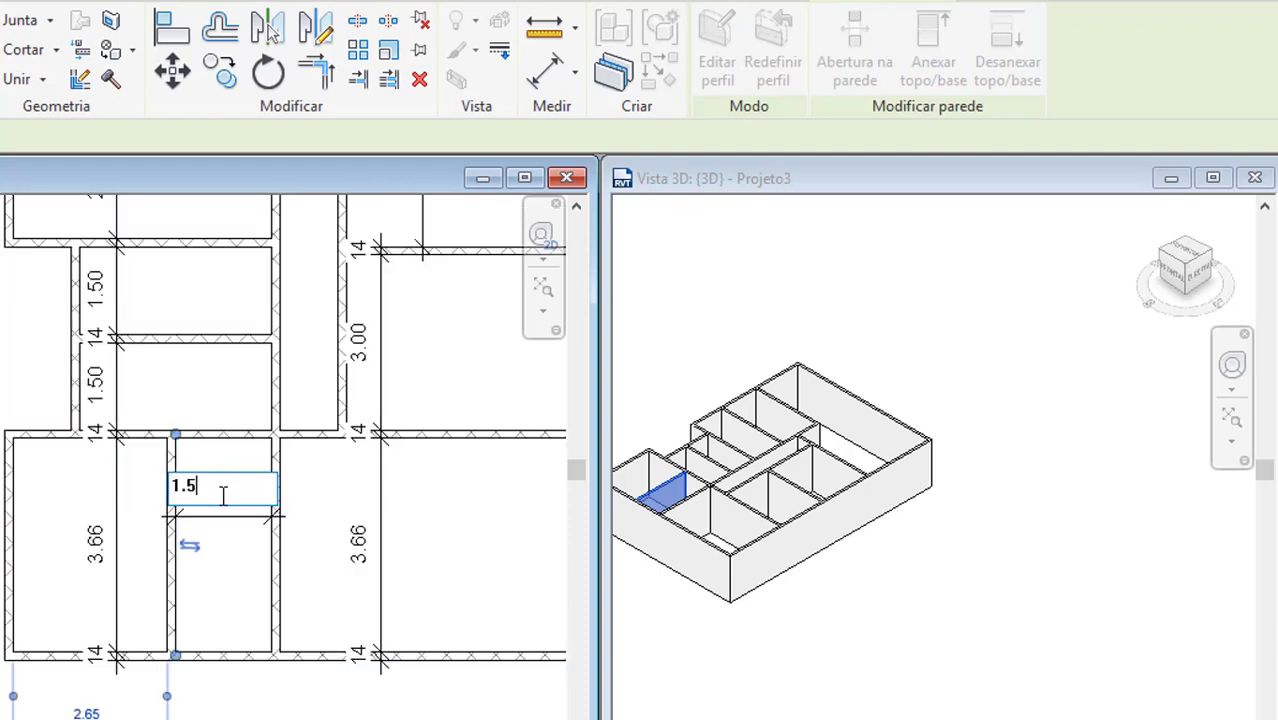
key("Return")
left_click(248, 565)
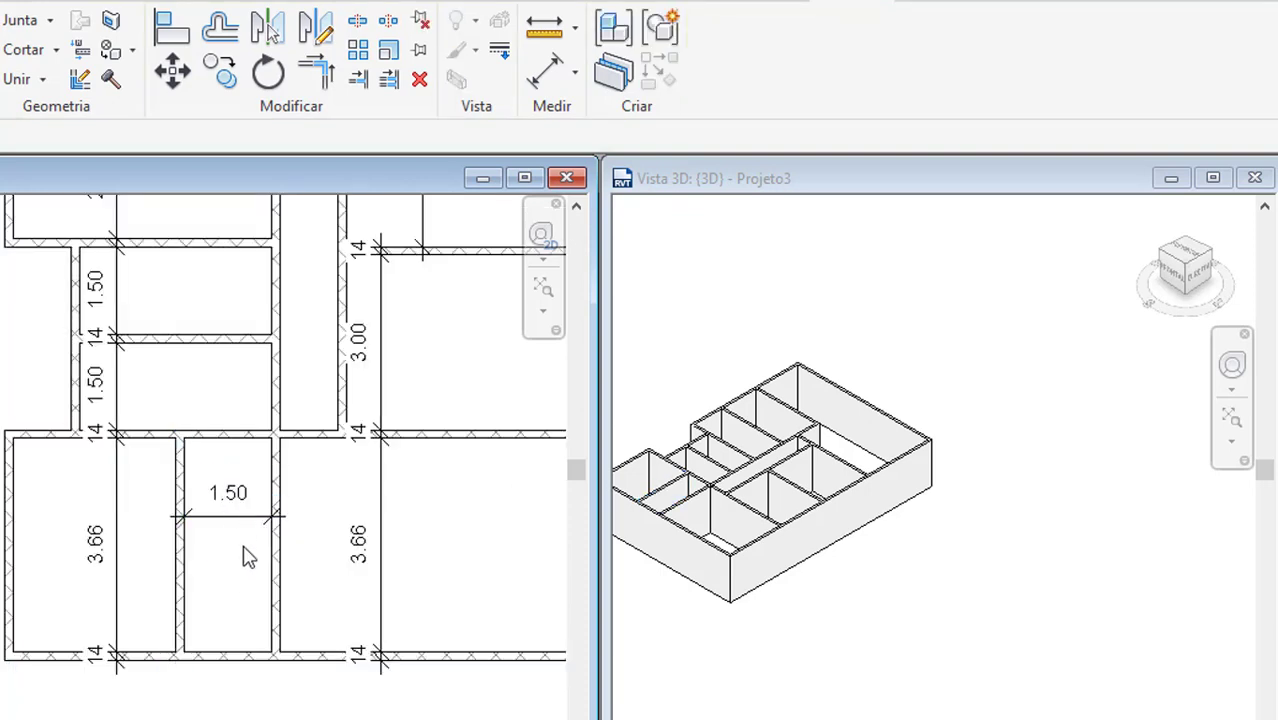
left_click(228, 500)
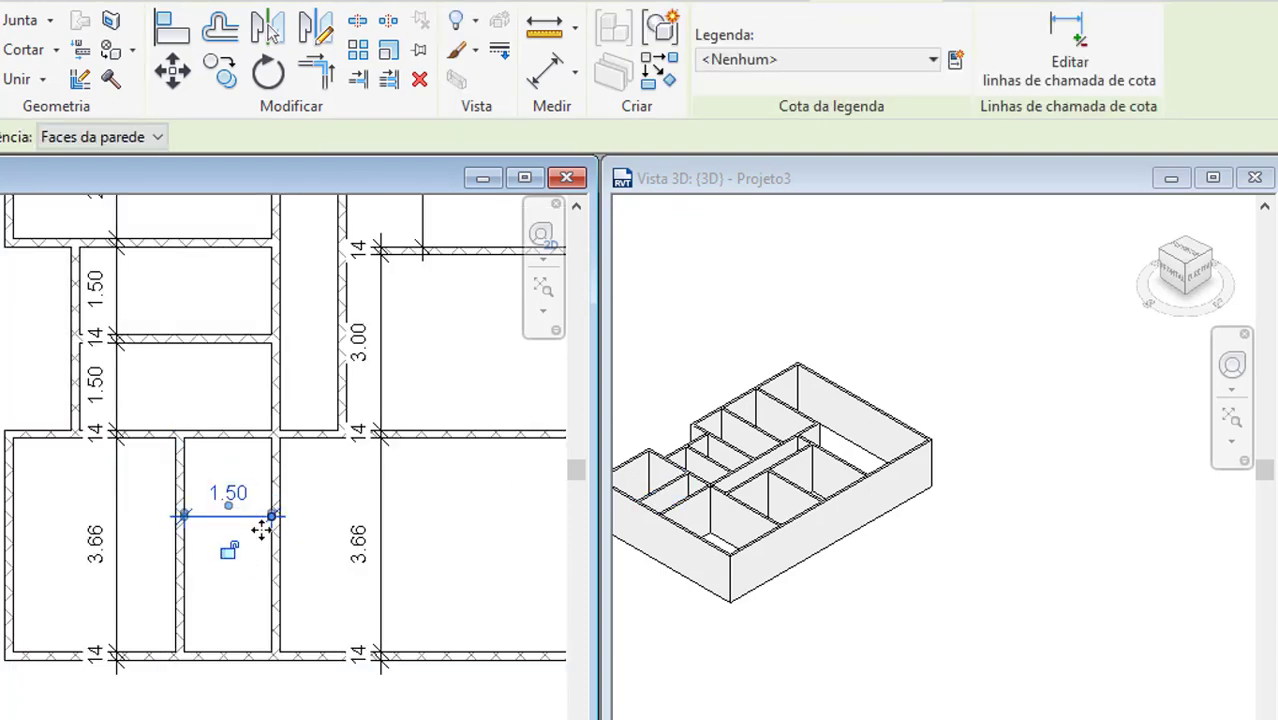
key("Escape")
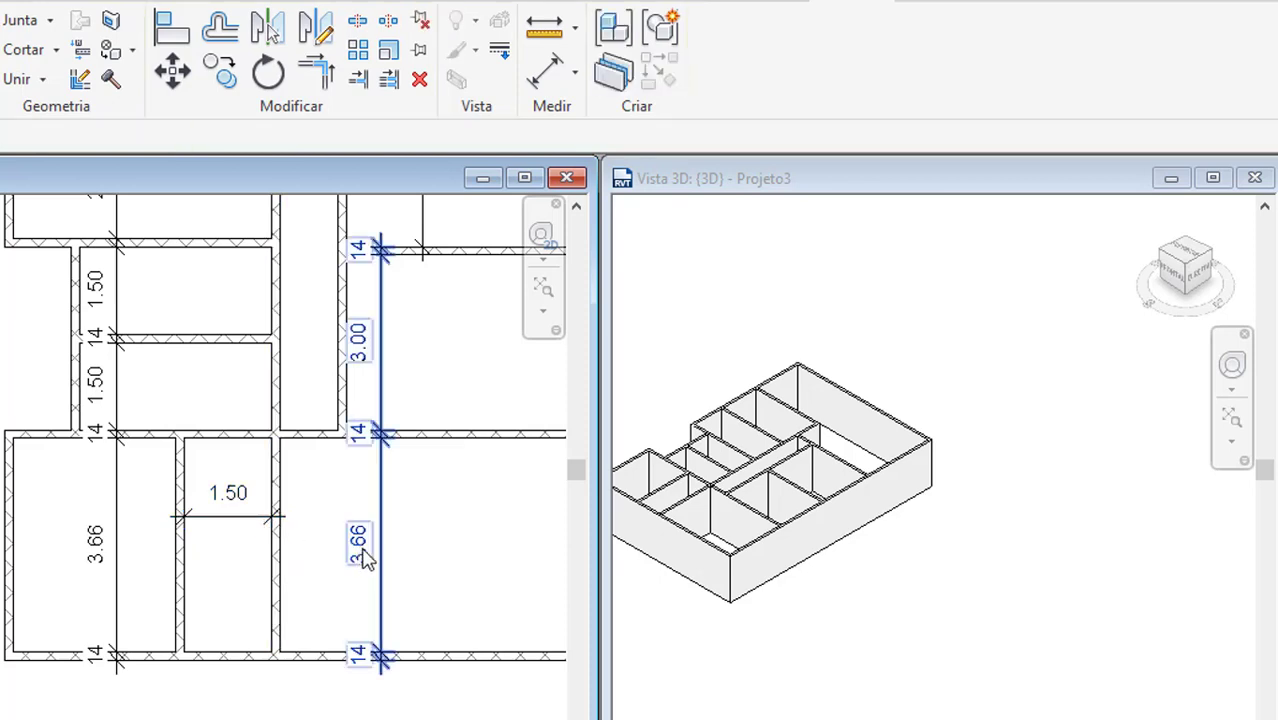